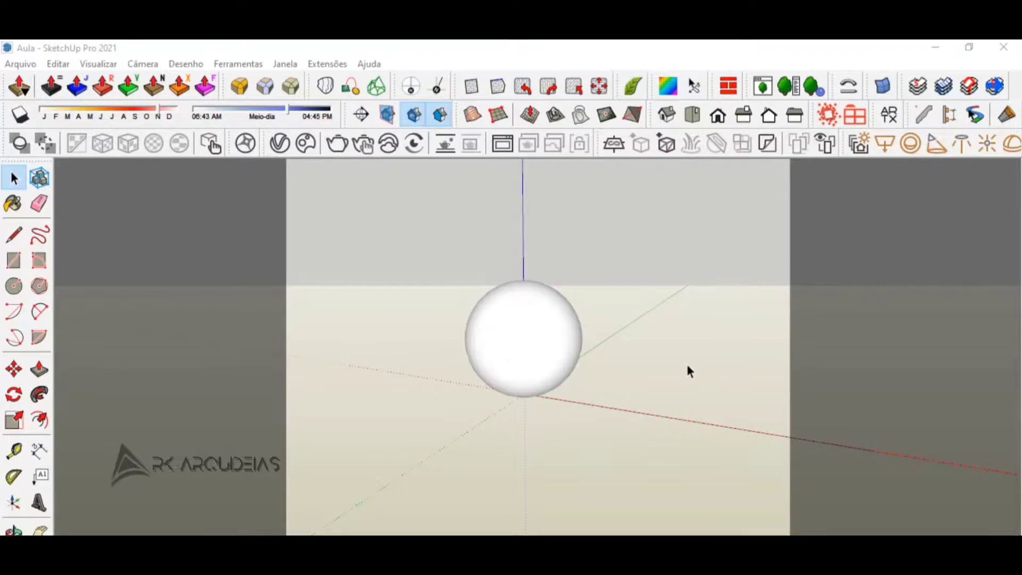
Examine the white sphere at the origin from several zoom levels and slightly different angles
scroll(520, 274, up, 2)
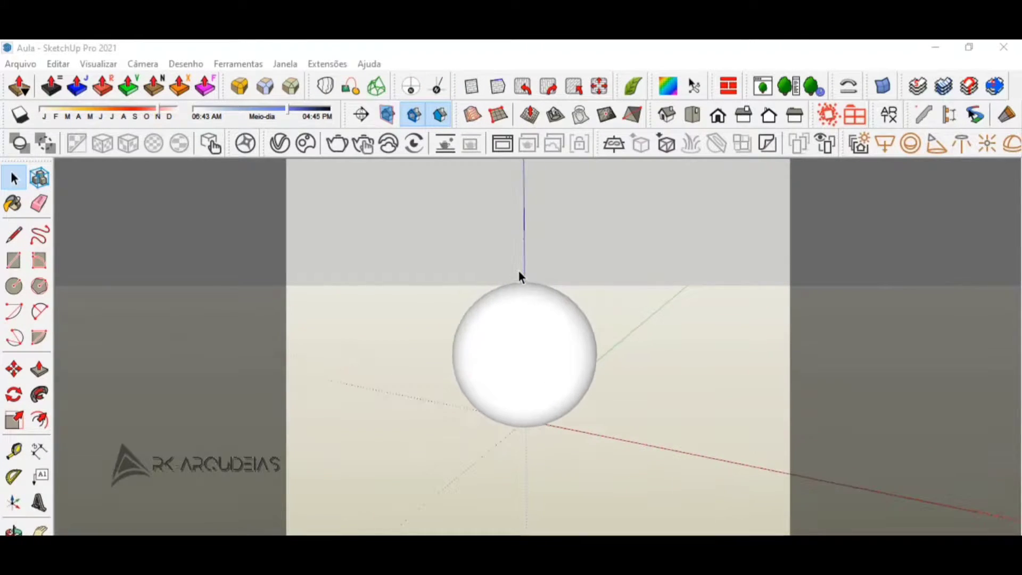
middle_drag(517, 275, 534, 297)
key(z)
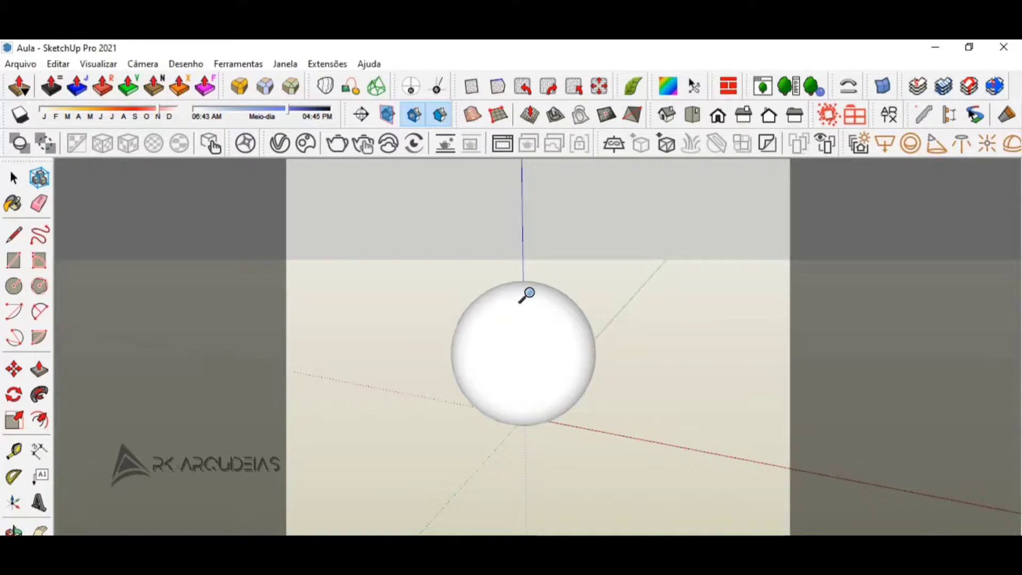
scroll(528, 293, up, 3)
scroll(525, 301, down, 2)
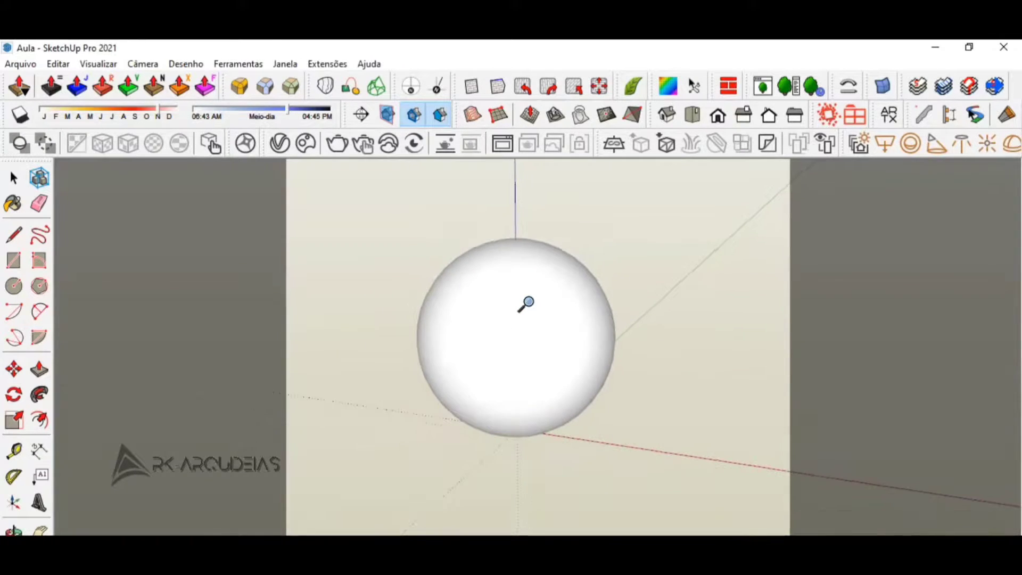
click(14, 178)
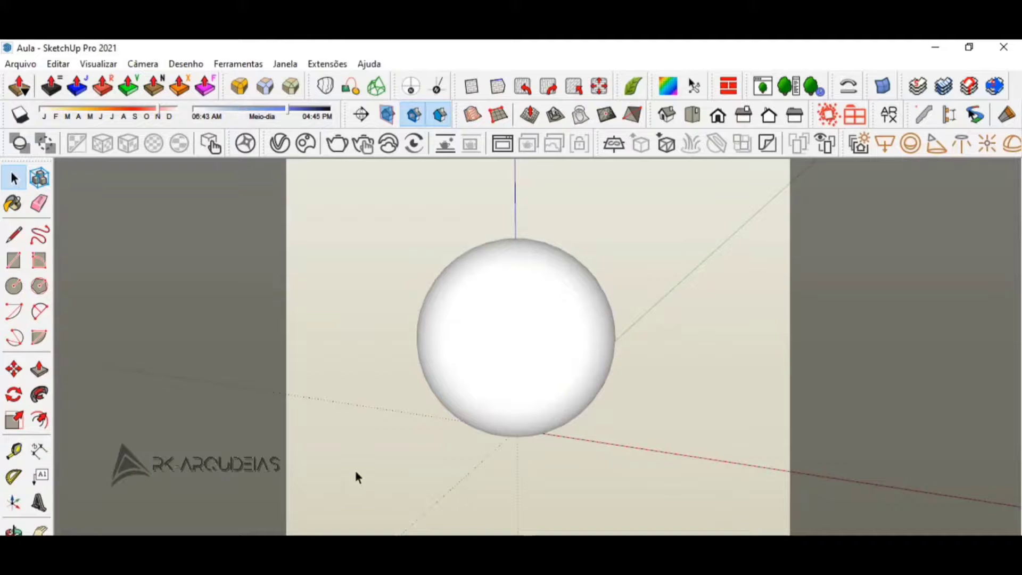
scroll(511, 381, up, 2)
scroll(515, 388, down, 1)
click(508, 394)
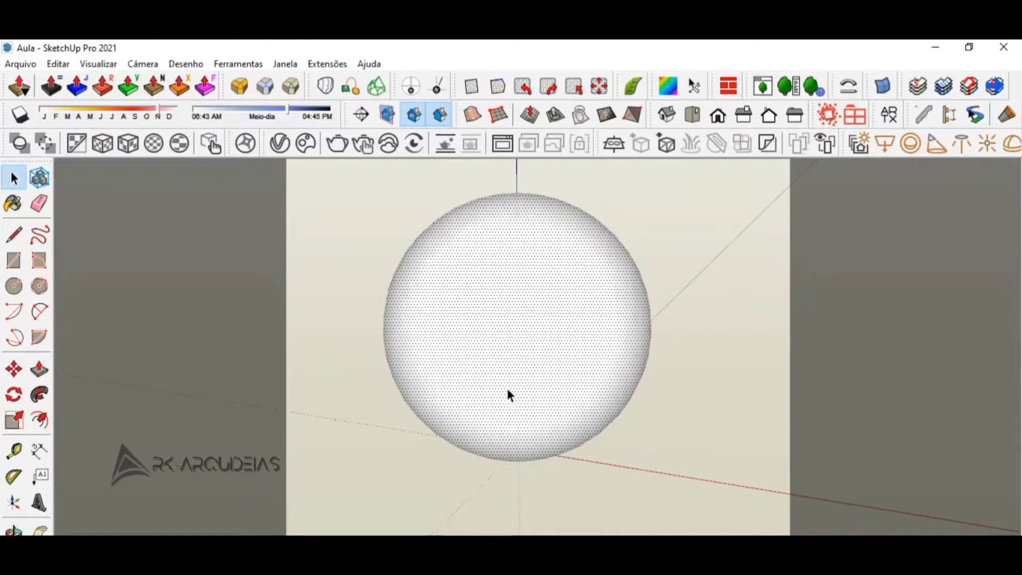
scroll(509, 394, down, 2)
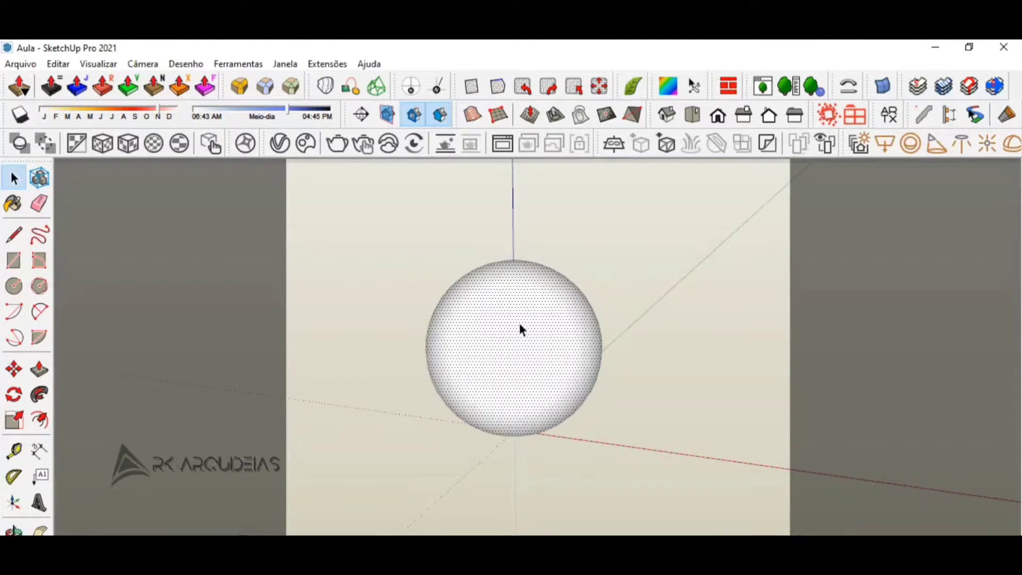
middle_drag(520, 330, 433, 314)
click(351, 322)
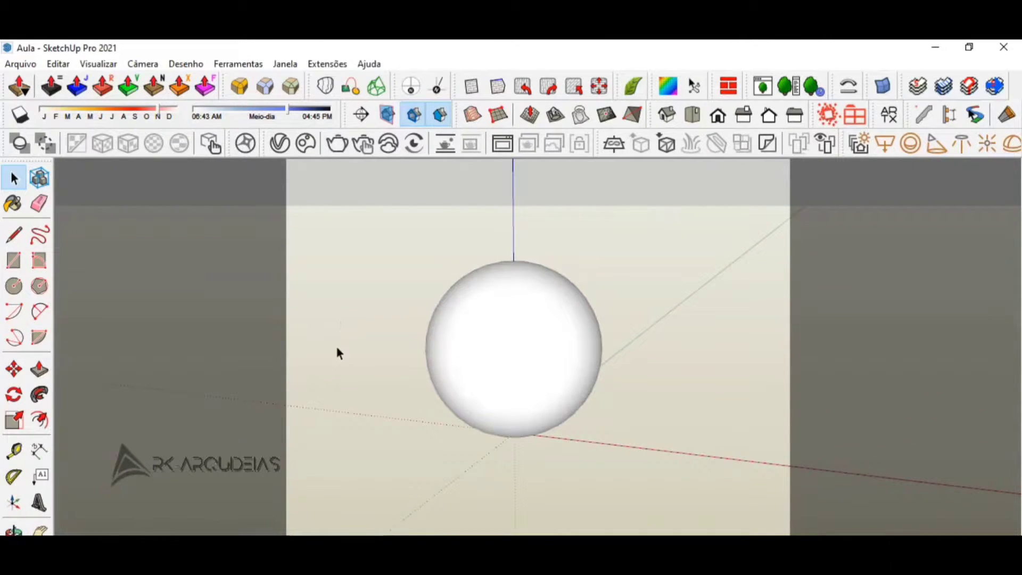
click(492, 341)
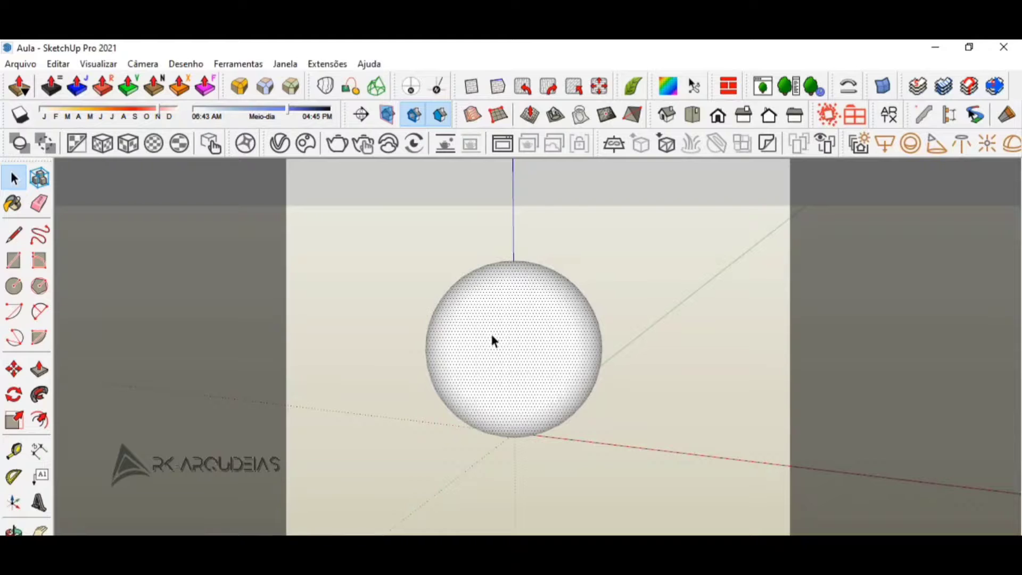
scroll(543, 344, up, 3)
scroll(541, 347, down, 3)
scroll(513, 341, up, 1)
scroll(514, 341, up, 3)
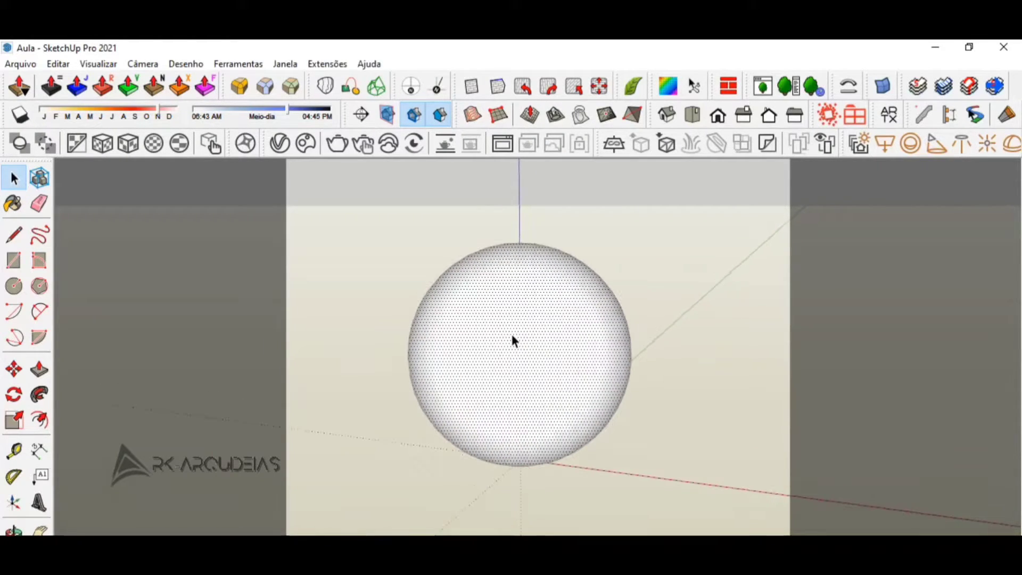
scroll(513, 340, down, 4)
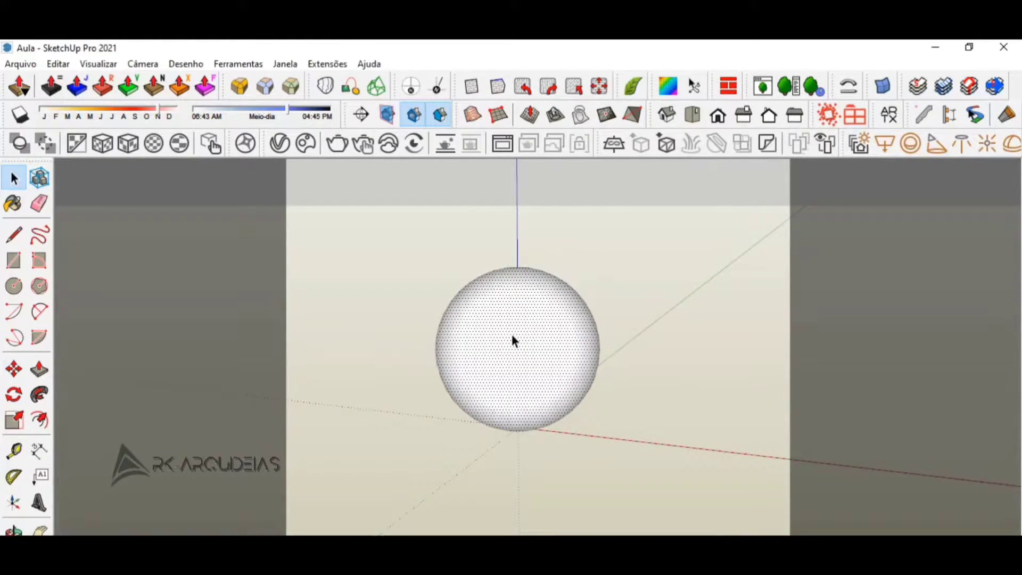
scroll(514, 341, up, 2)
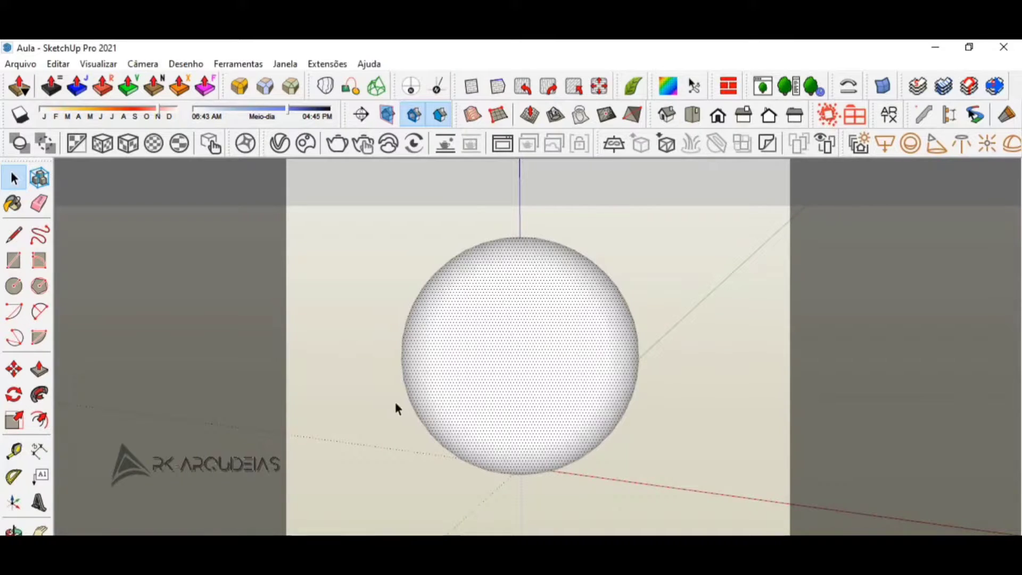
Select the white sphere's surface in the model
click(368, 418)
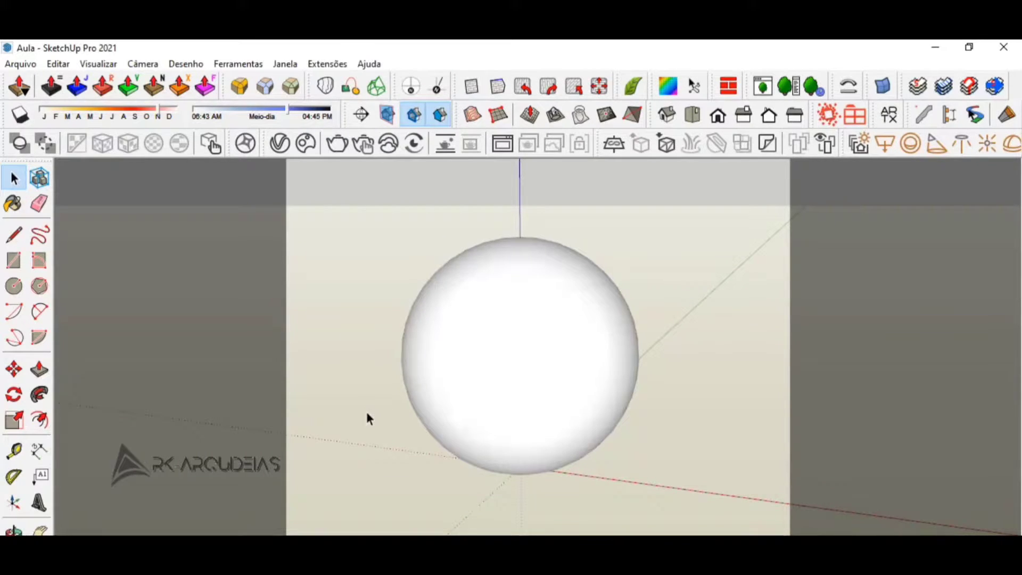
click(480, 390)
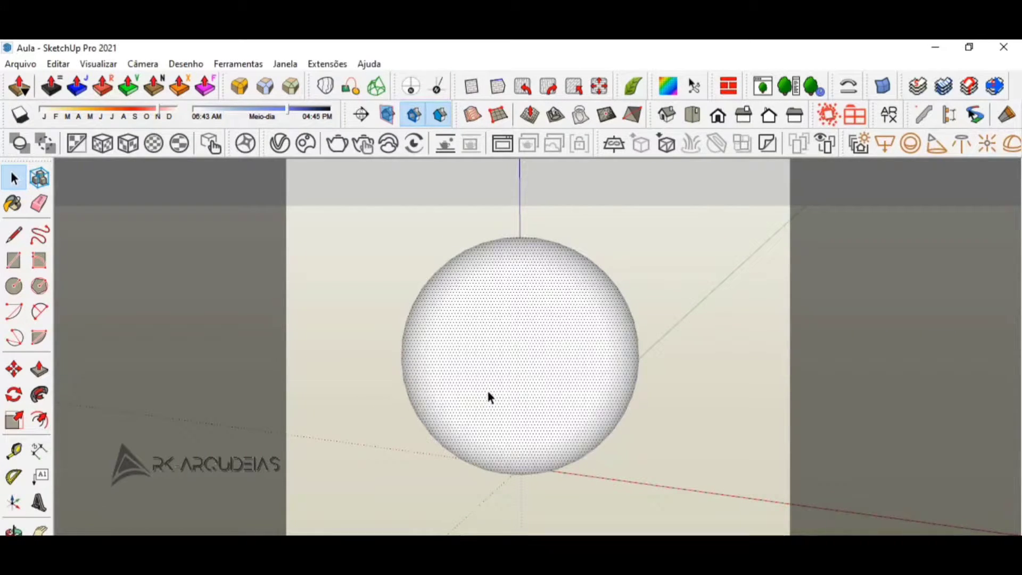
scroll(488, 397, down, 2)
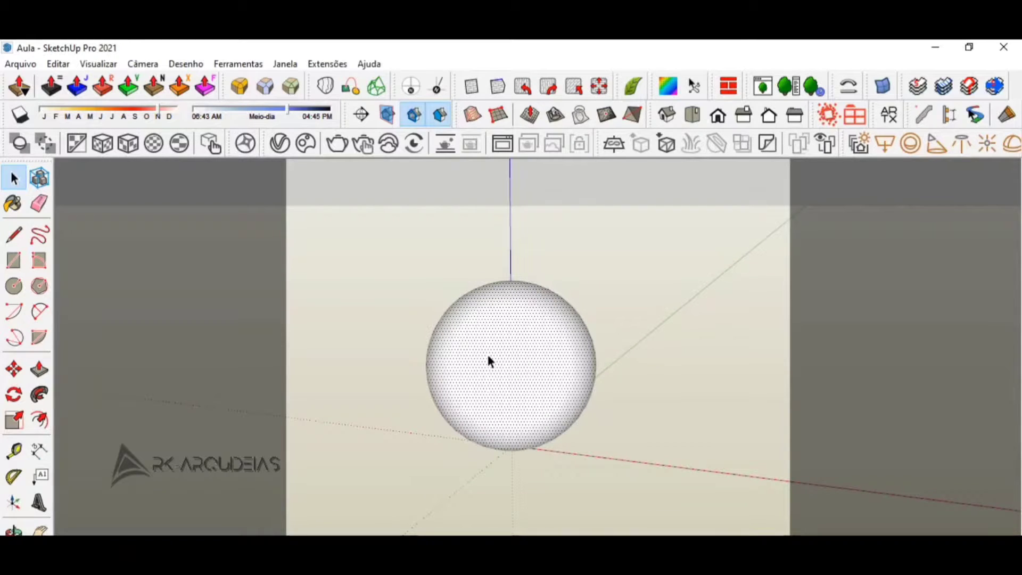
Show the materials list in the V-Ray Asset Editor and move its window clear of the sphere
click(279, 145)
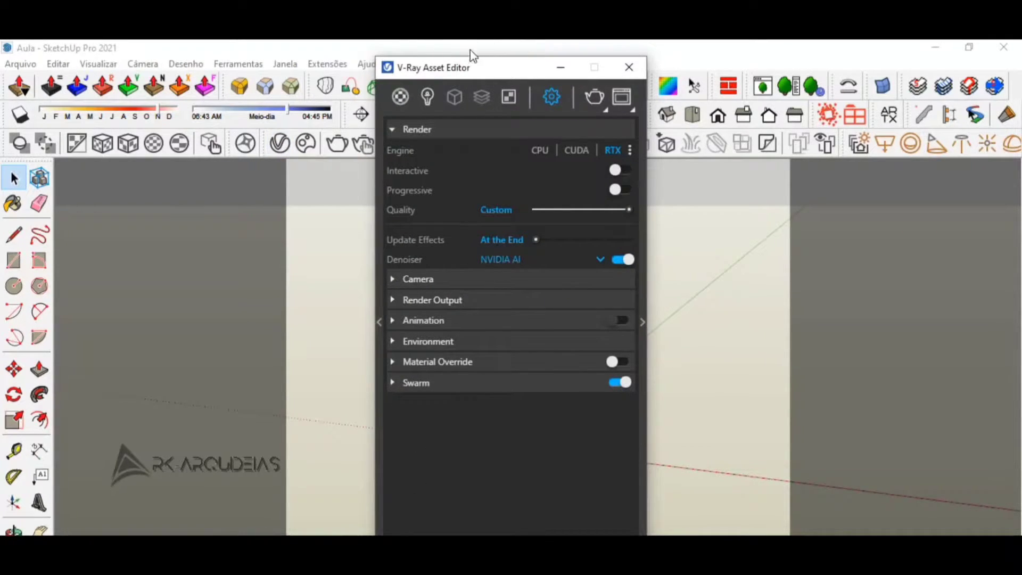
mouse_move(469, 63)
mouse_down()
mouse_move(463, 43)
mouse_move(460, 60)
mouse_up()
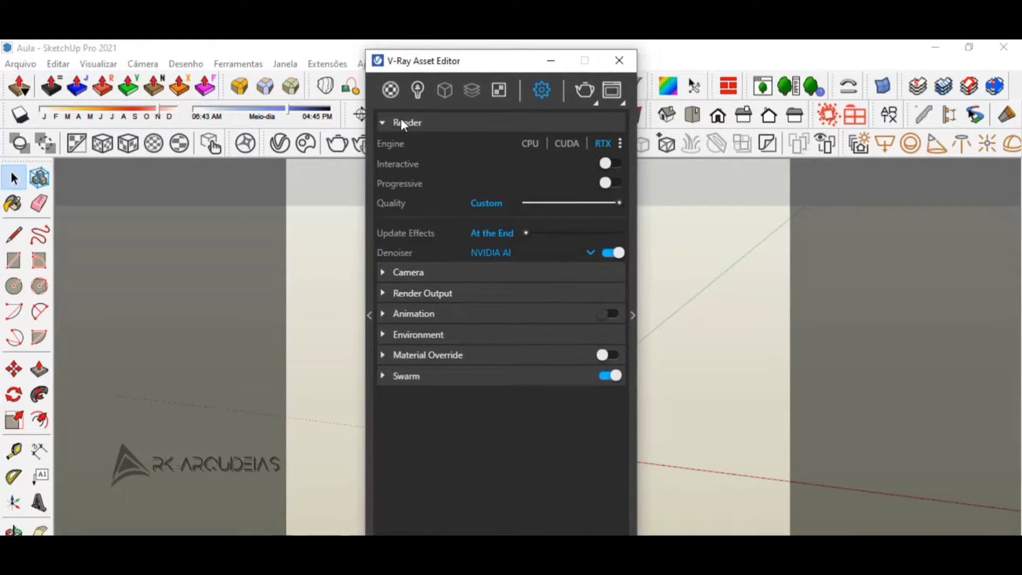
click(390, 91)
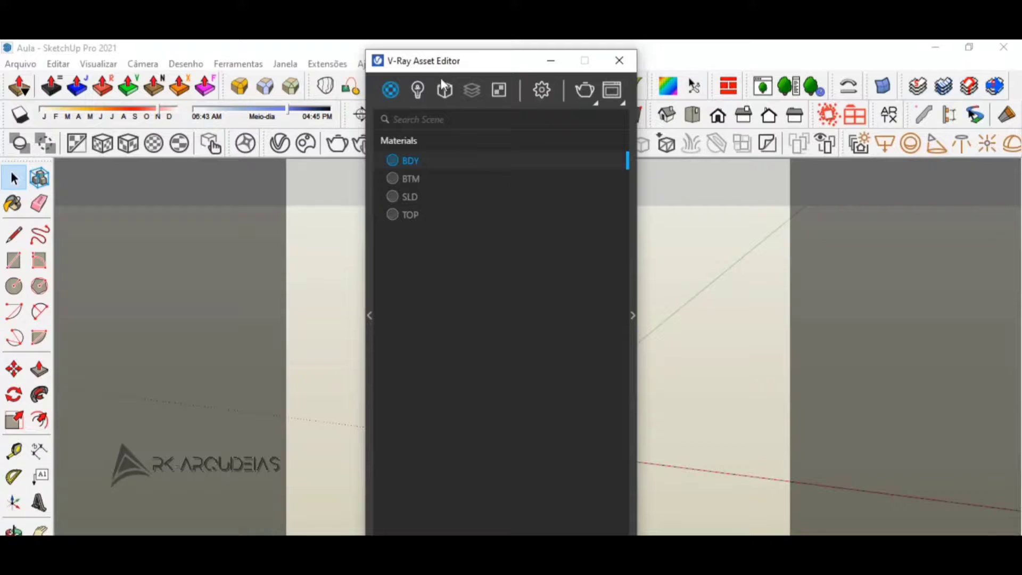
mouse_move(446, 66)
mouse_down()
mouse_move(142, 63)
mouse_move(209, 66)
mouse_up()
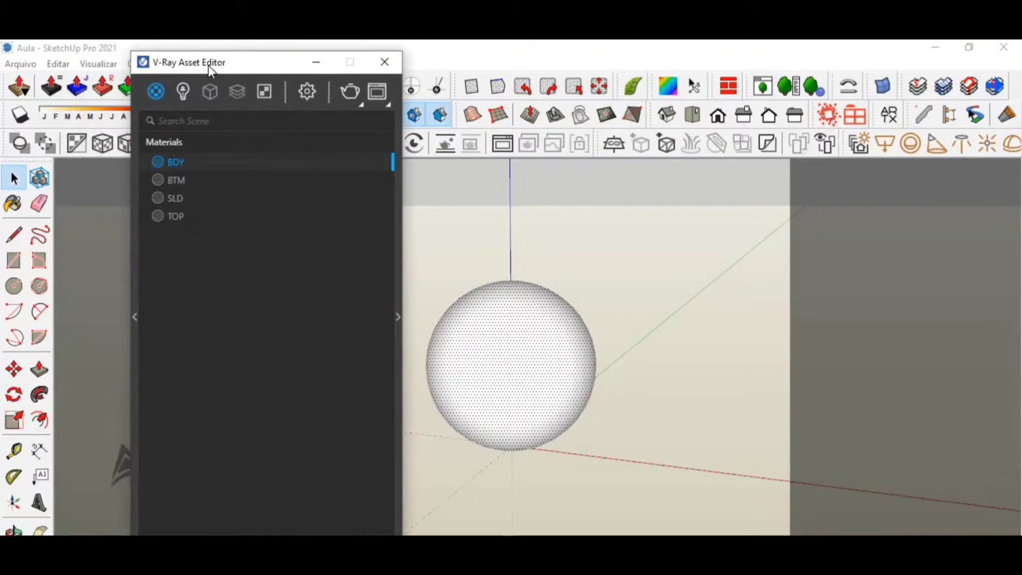
Look through the existing BTM, SLD, TOP and BDY materials in the scene
click(179, 180)
click(176, 198)
click(175, 215)
click(170, 162)
Reposition and shorten the V-Ray Asset Editor window so that its asset creation controls fit on screen
drag(217, 72, 231, 53)
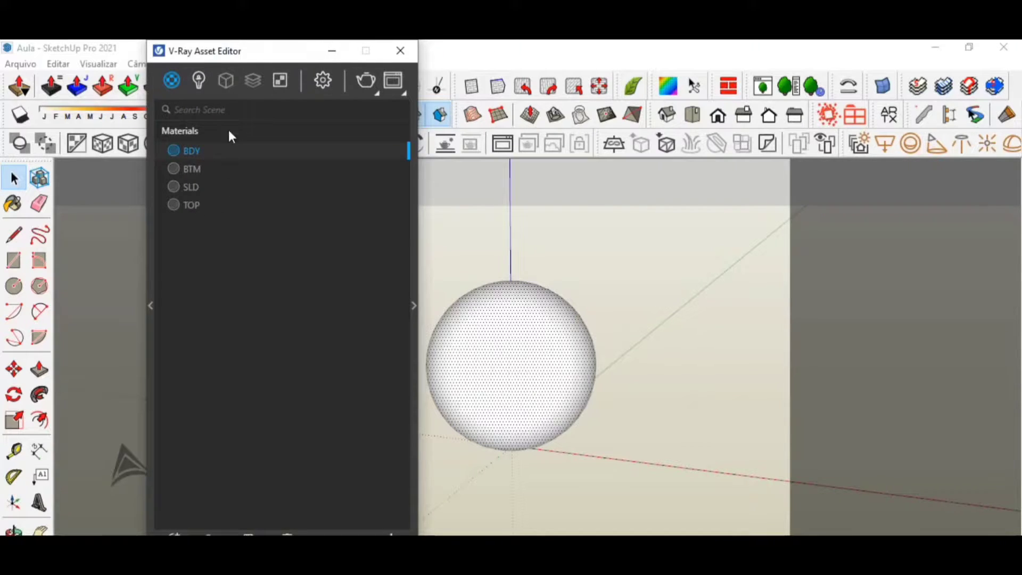
mouse_move(225, 58)
mouse_down()
mouse_move(230, 40)
mouse_move(230, 58)
mouse_up()
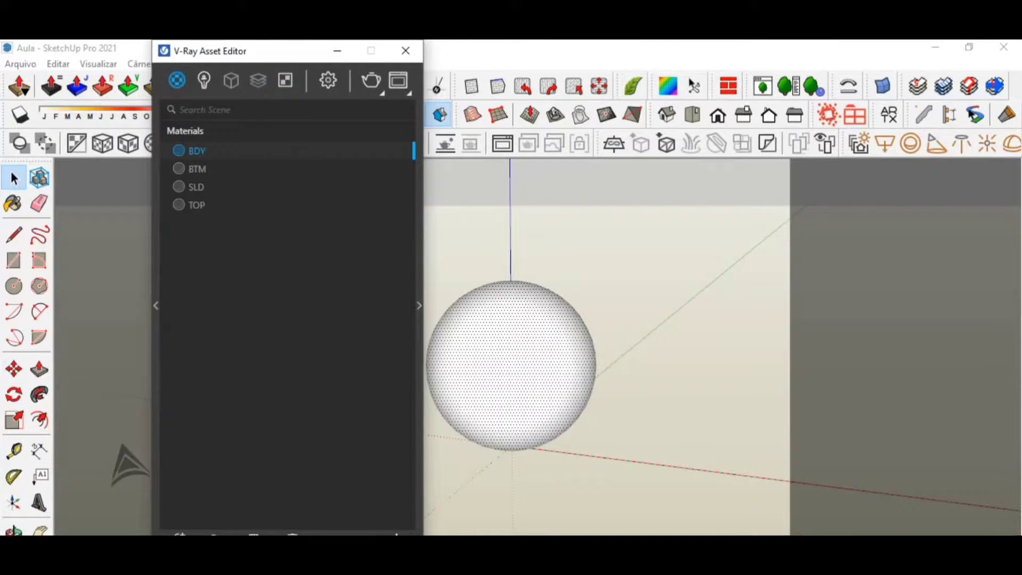
drag(282, 534, 285, 455)
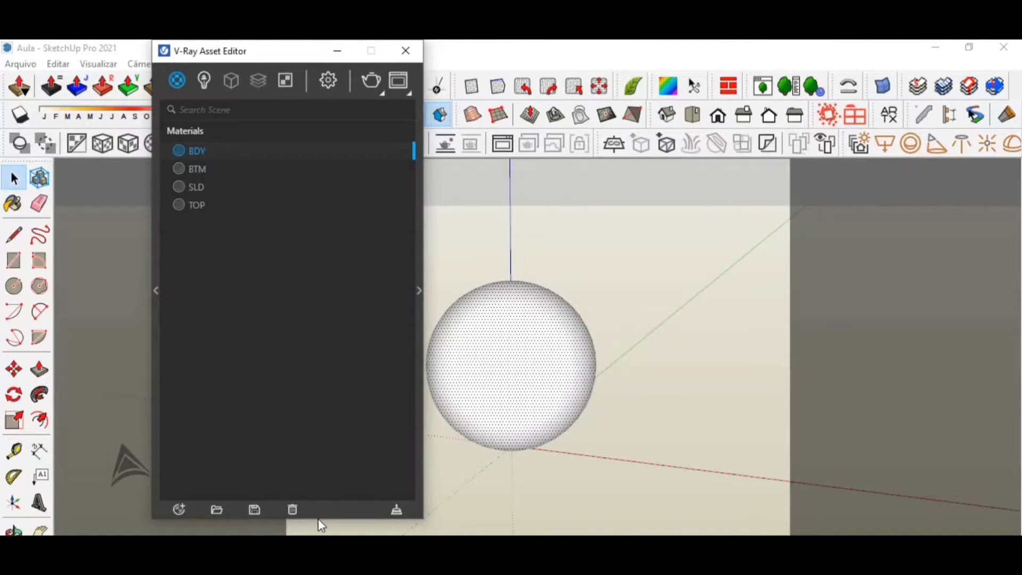
Create a new V-Ray material of the Car Paint type
click(187, 205)
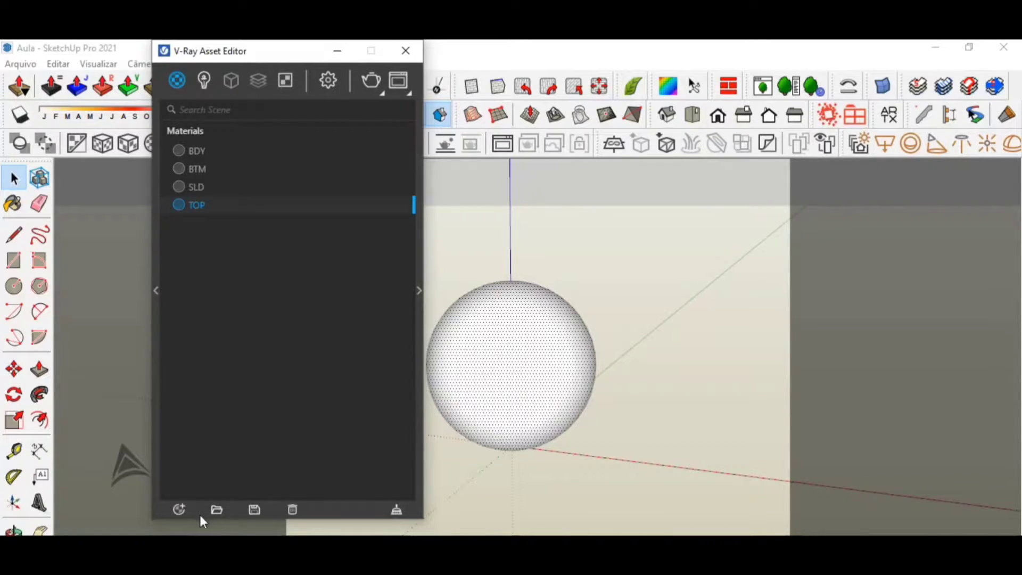
click(181, 511)
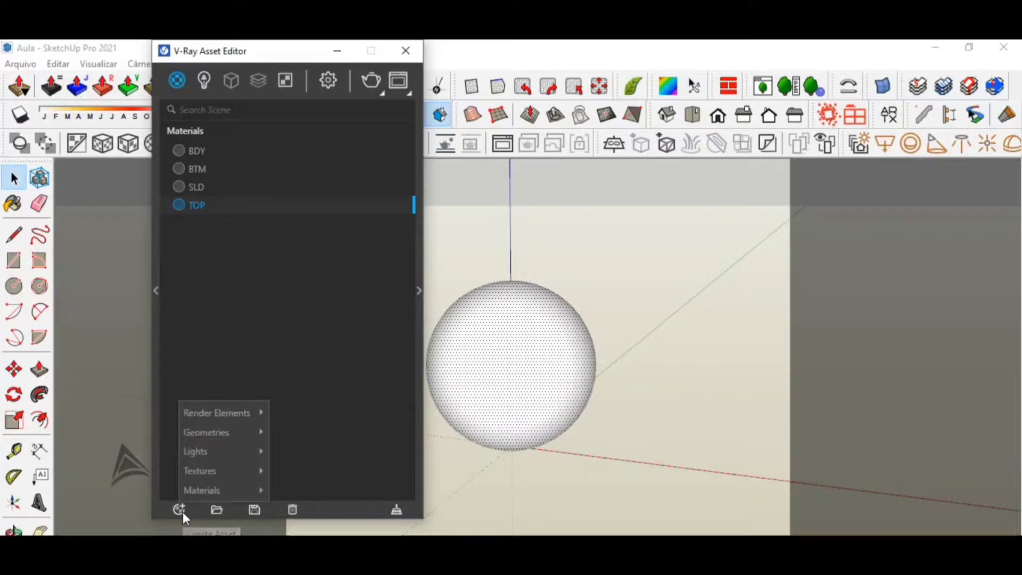
mouse_move(206, 488)
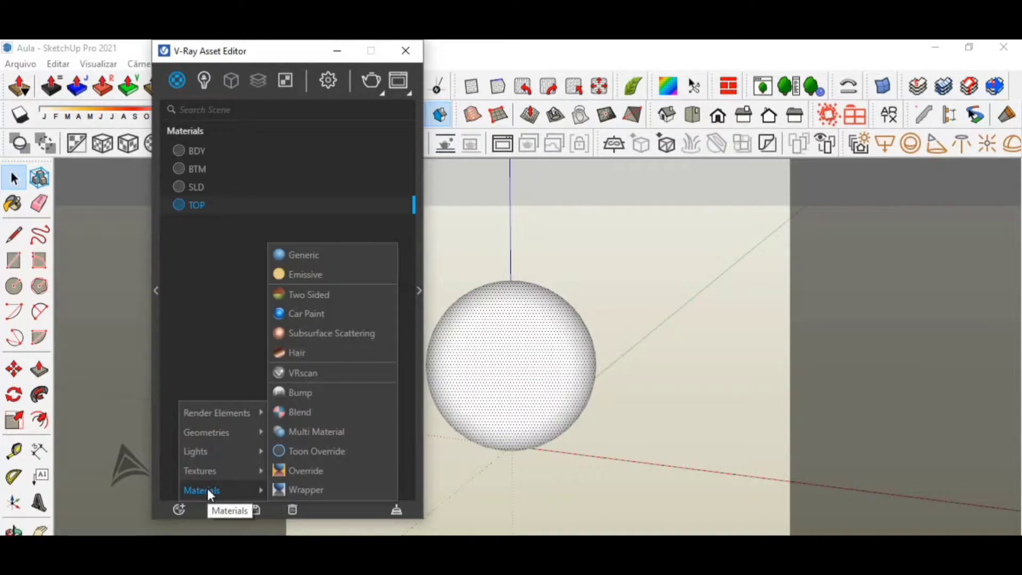
mouse_move(211, 456)
mouse_move(219, 432)
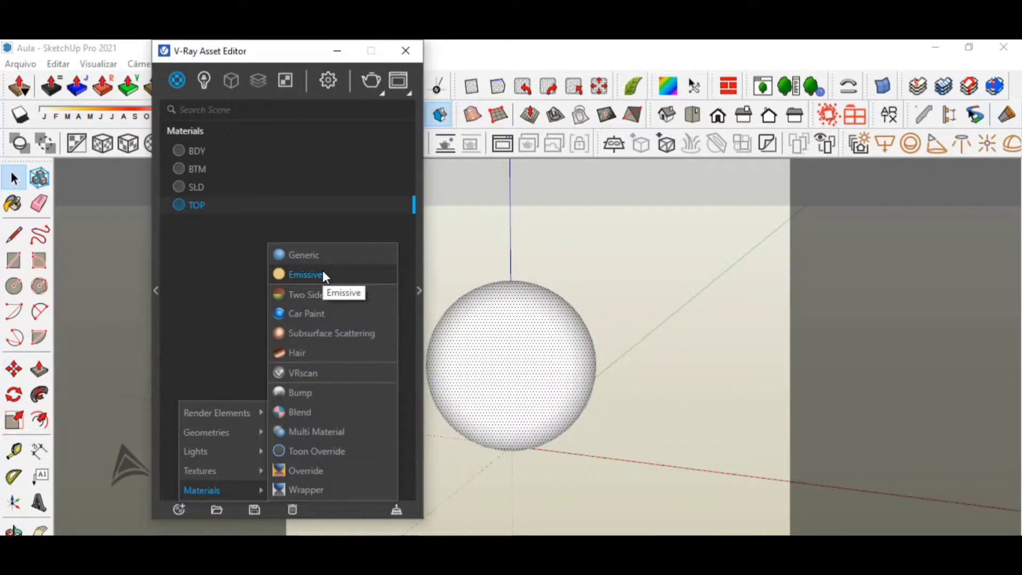
click(330, 314)
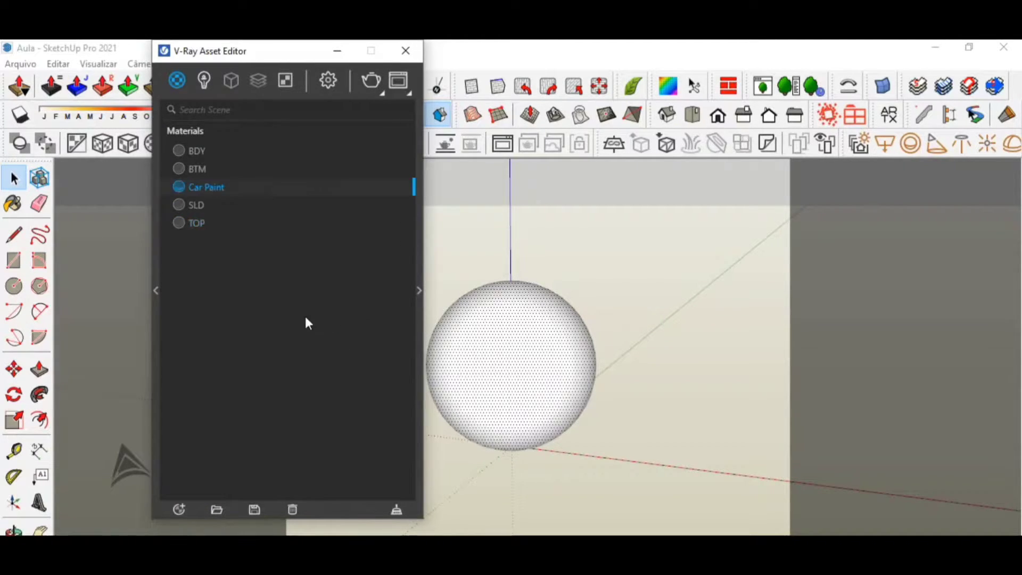
Show the Car Paint material's parameters and apply the material to the selected sphere
click(420, 248)
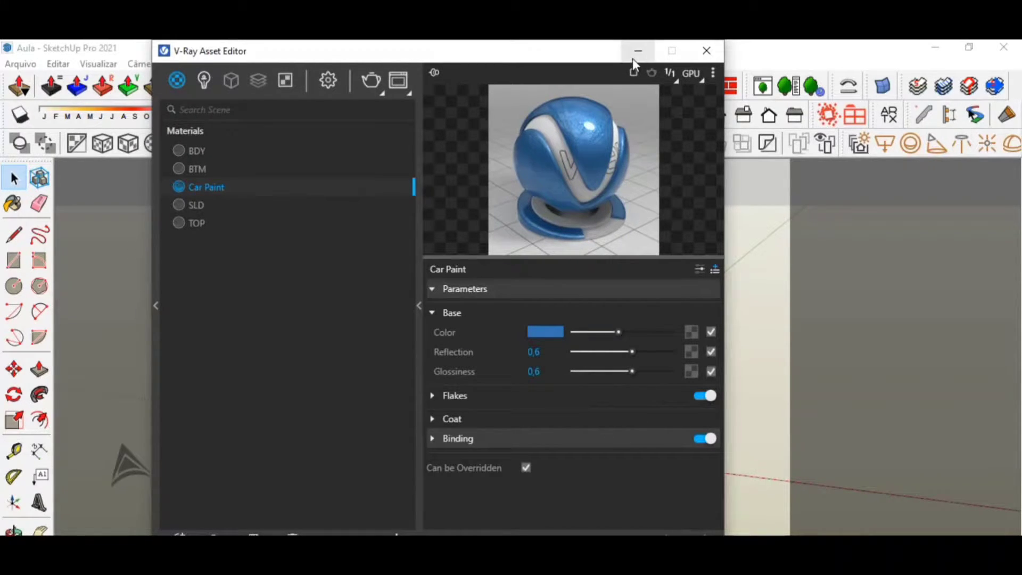
drag(432, 55, 278, 54)
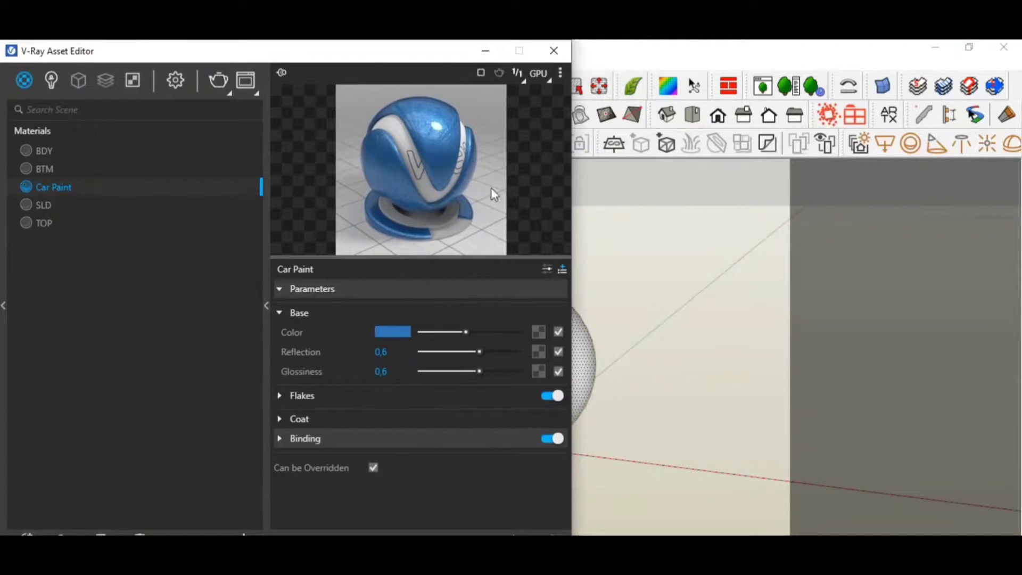
right_click(60, 187)
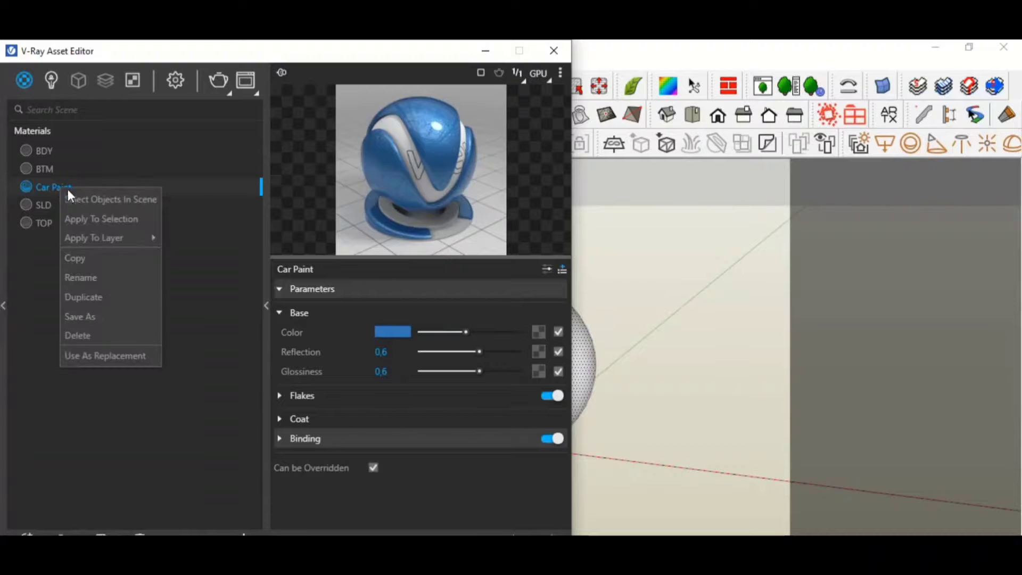
click(95, 218)
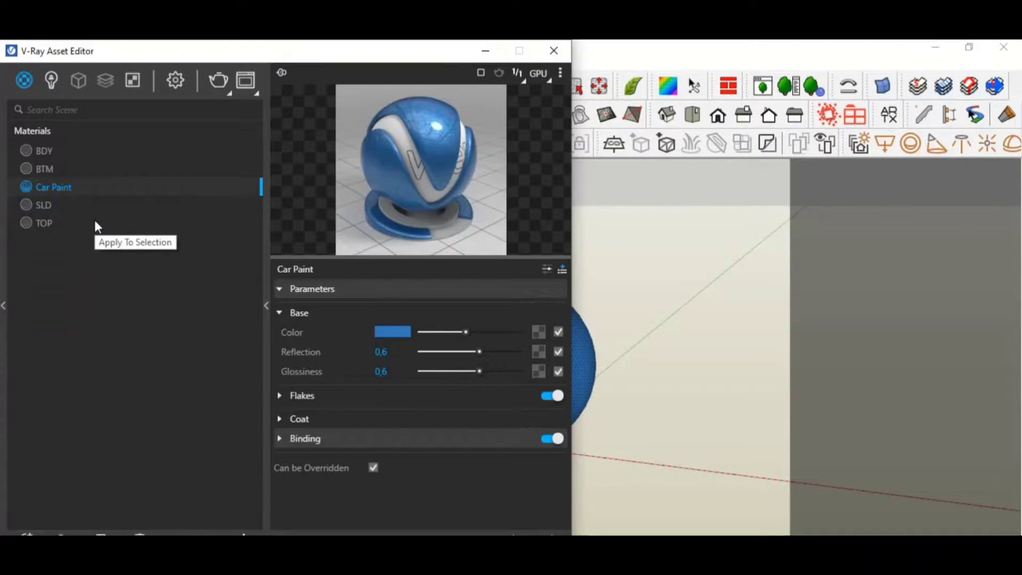
Render the sphere in the V-Ray Frame Buffer and examine its painted surface up close, leaving the render window minimized
click(250, 76)
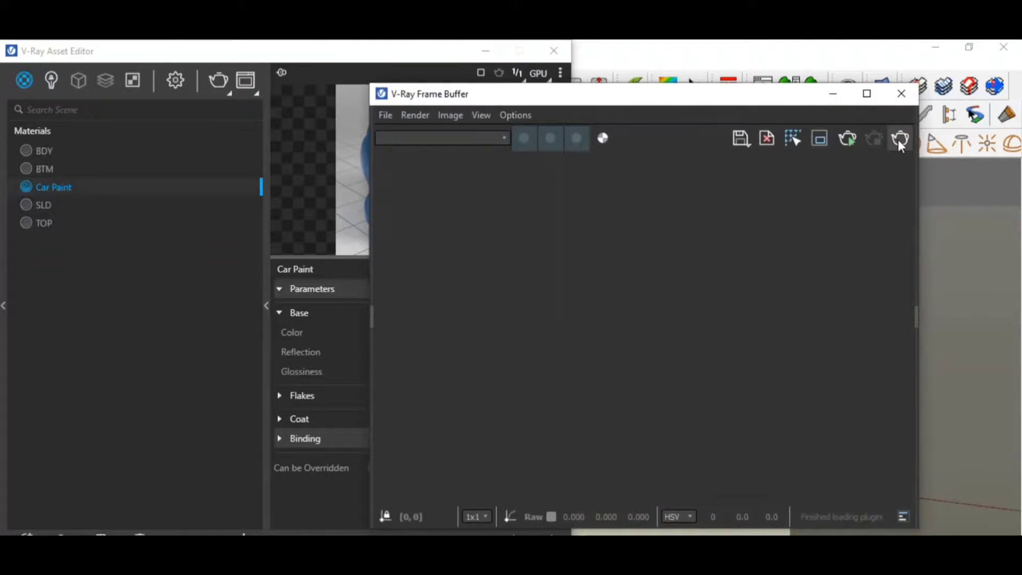
click(899, 140)
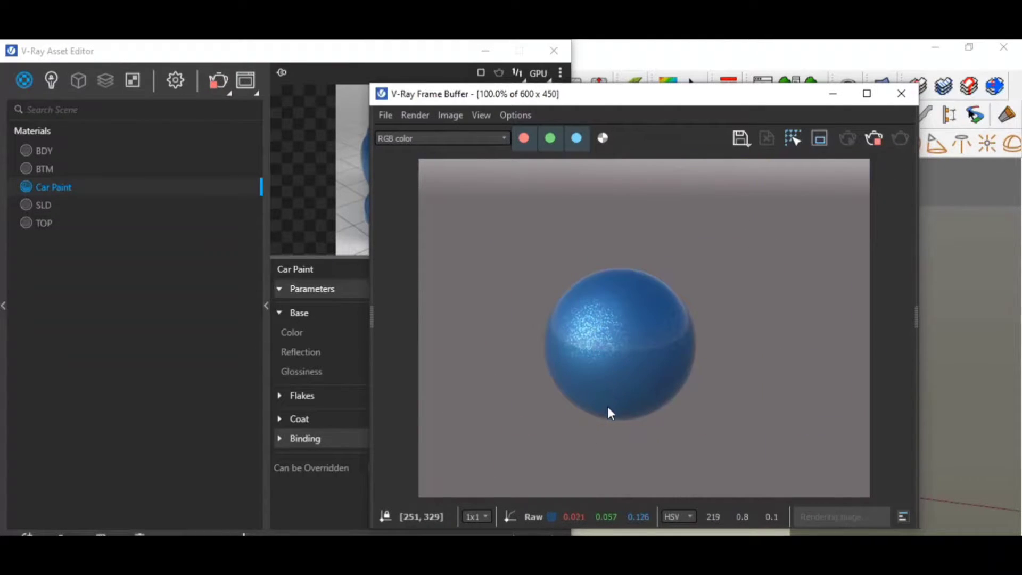
scroll(644, 362, up, 5)
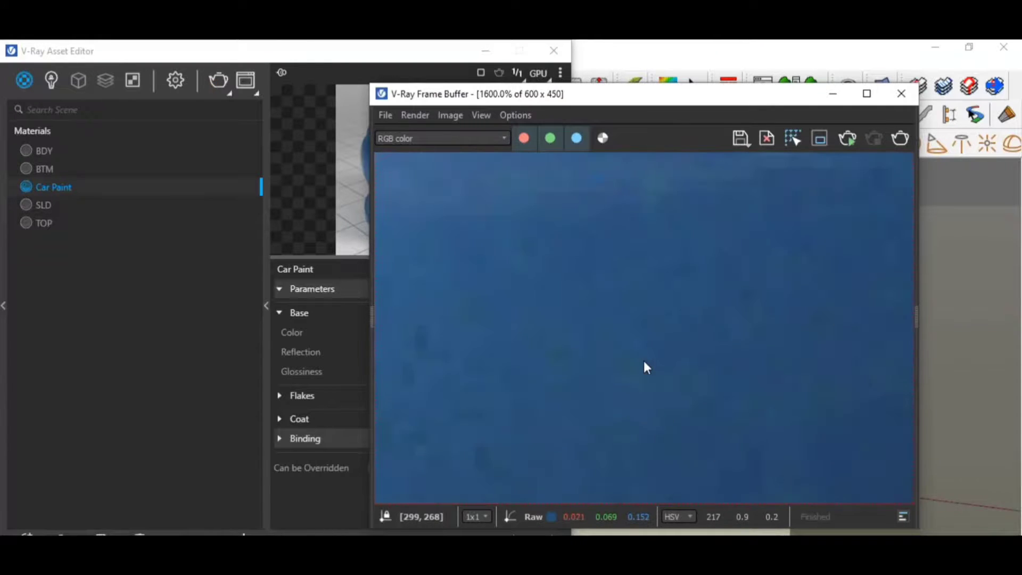
scroll(643, 362, down, 5)
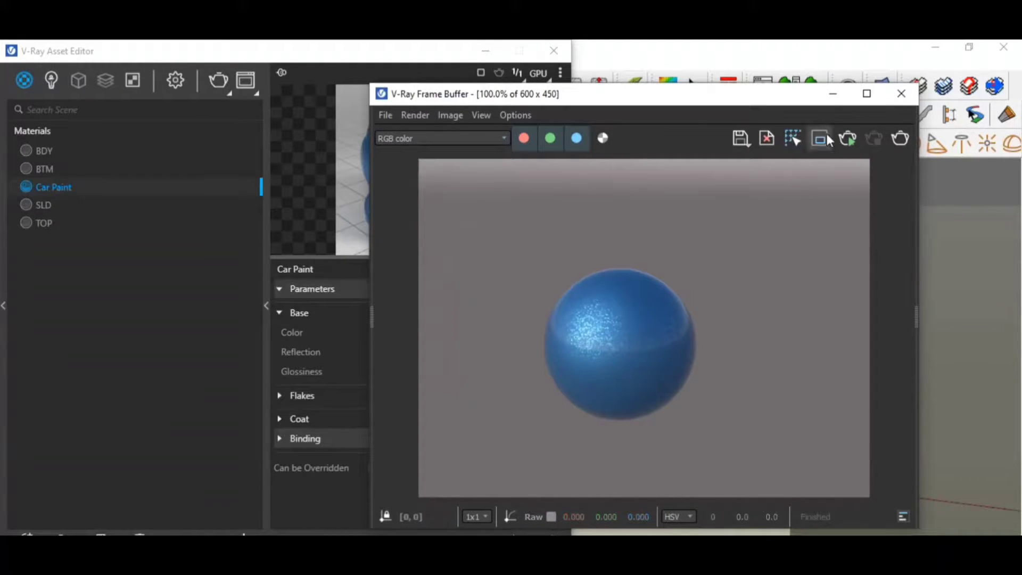
click(831, 95)
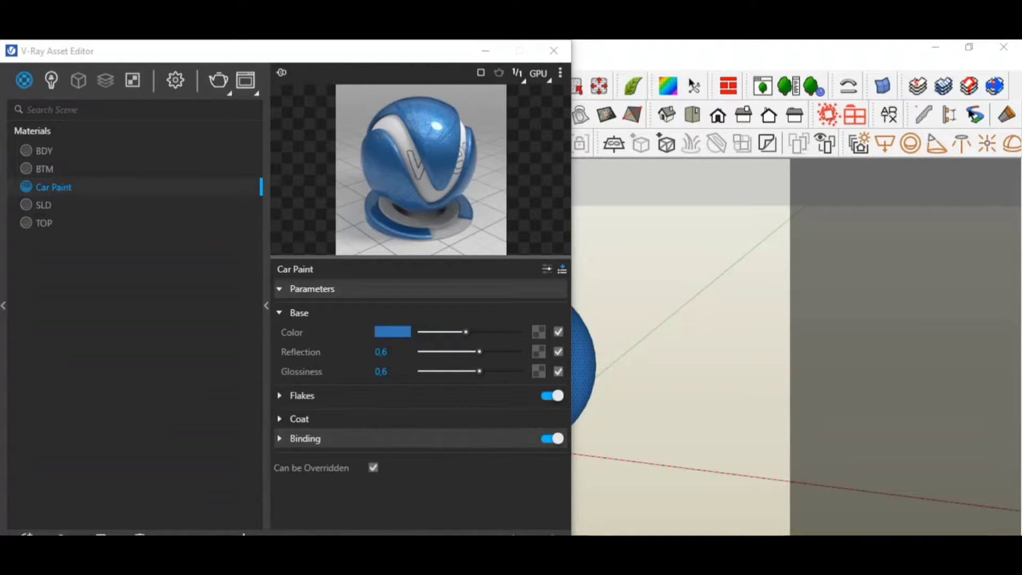
Fit the Asset Editor window on screen and create a new V-Ray material of the Generic type
mouse_move(312, 55)
mouse_down()
mouse_move(482, 45)
mouse_move(481, 57)
mouse_up()
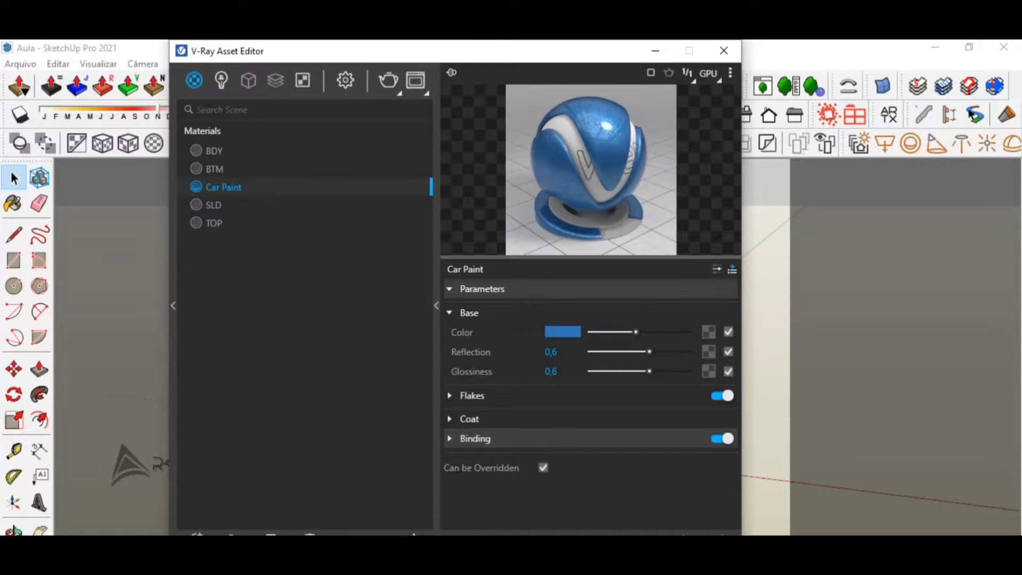
drag(468, 533, 470, 489)
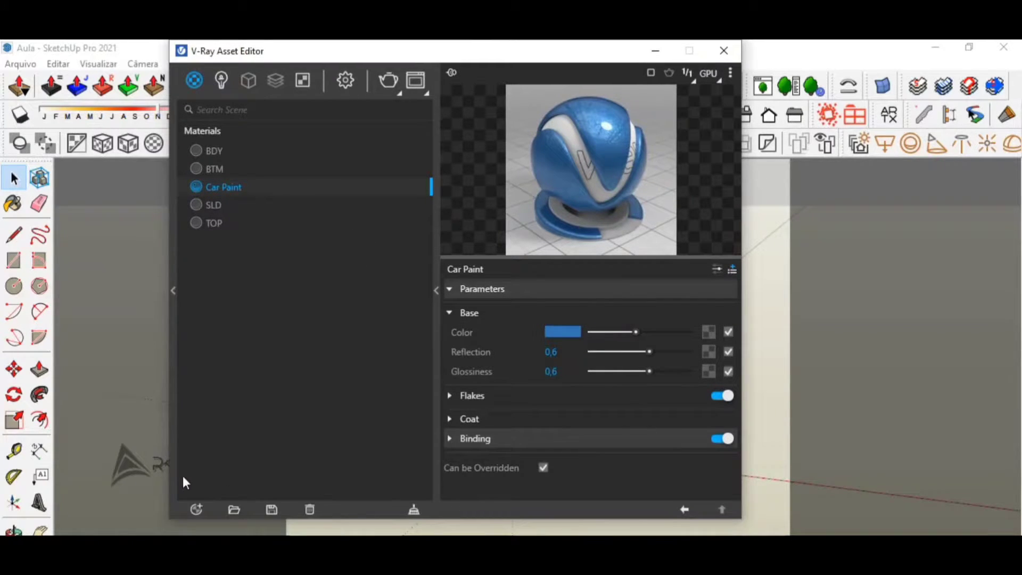
click(196, 509)
mouse_move(251, 487)
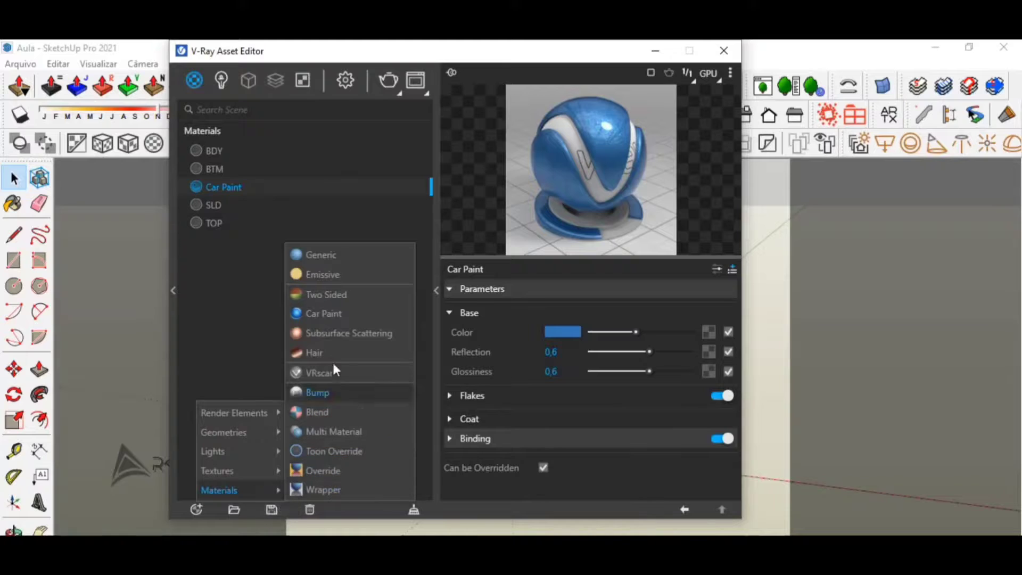
click(334, 257)
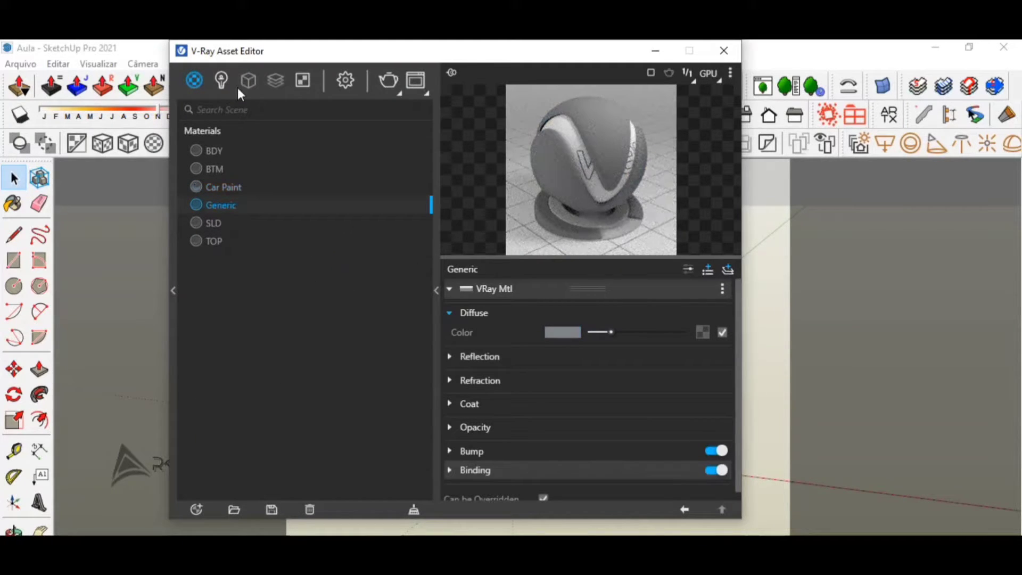
Delete the Car Paint material and show the parameters of the Generic material
click(236, 187)
right_click(237, 186)
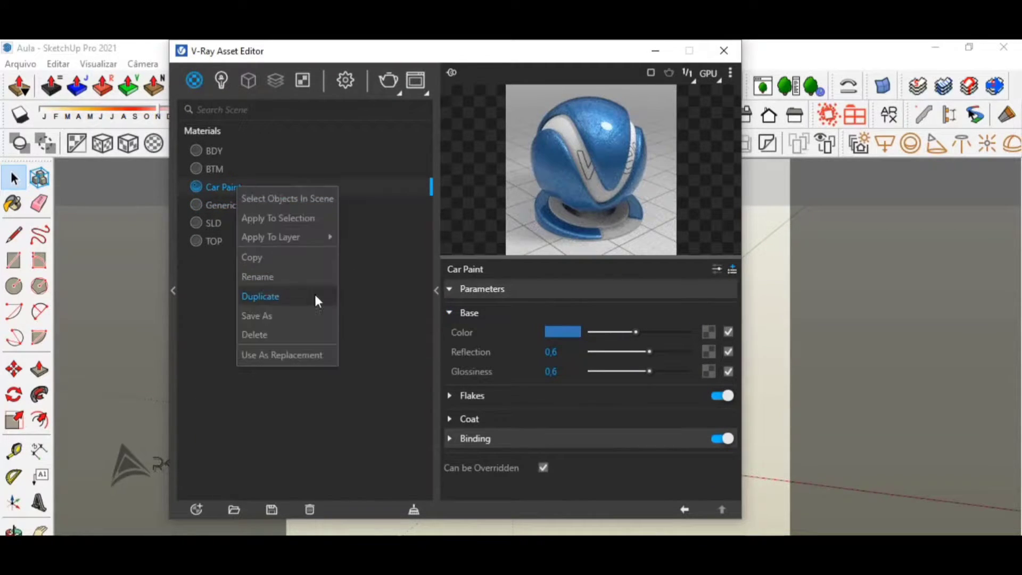
click(322, 334)
click(548, 322)
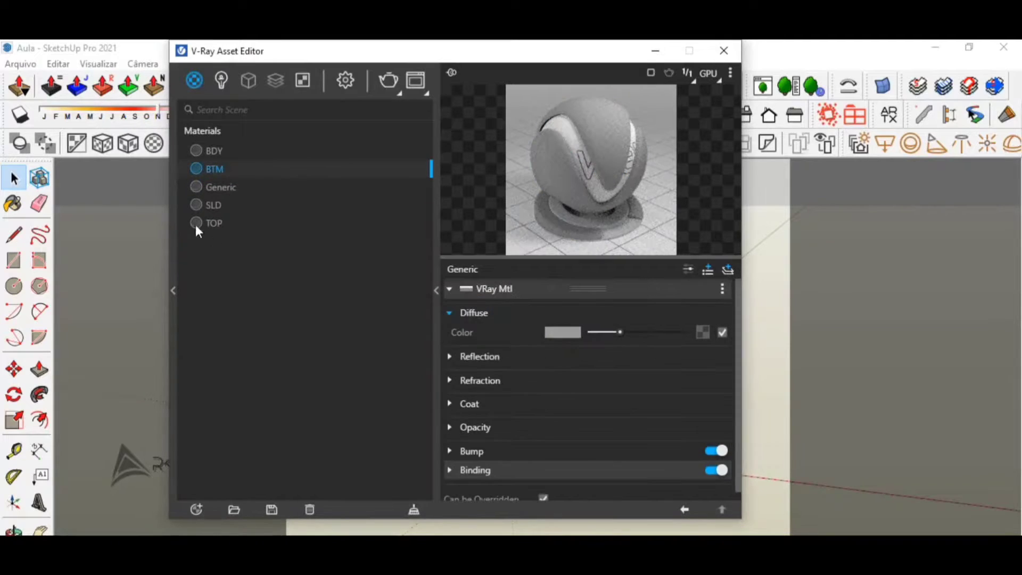
click(211, 187)
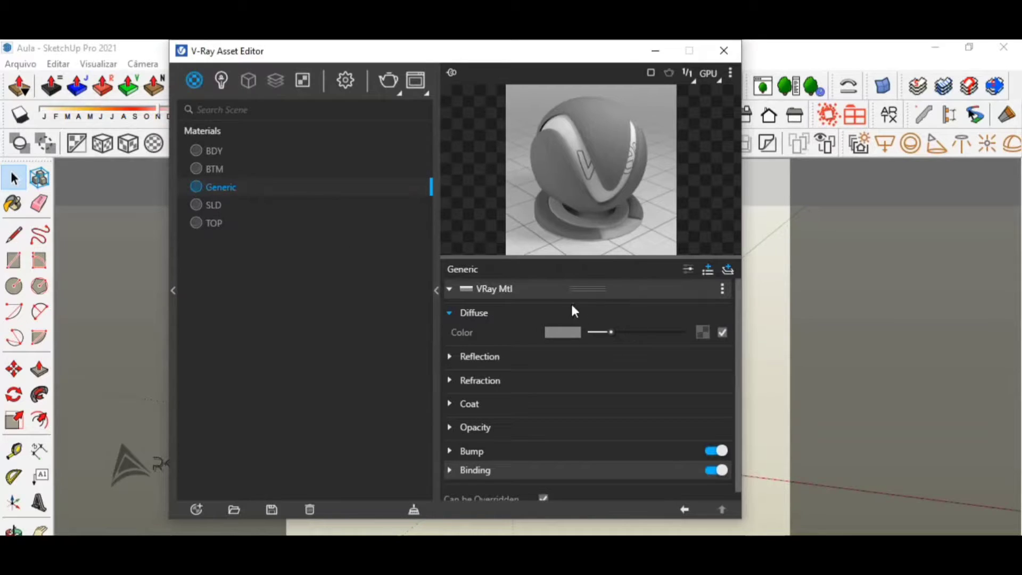
Set the Generic material's diffuse color to black and its reflection color to white
scroll(575, 304, down, 1)
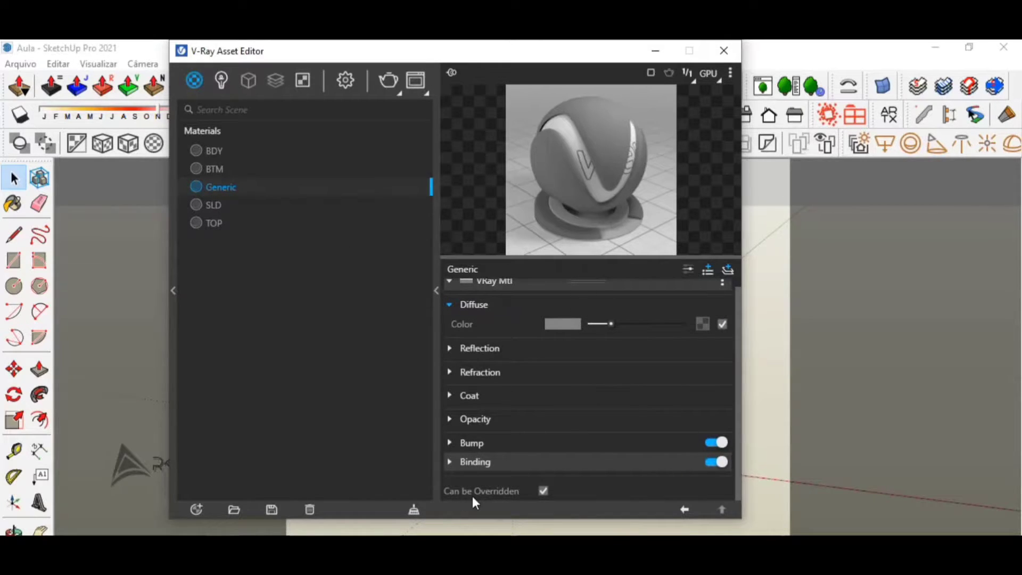
scroll(514, 372, up, 1)
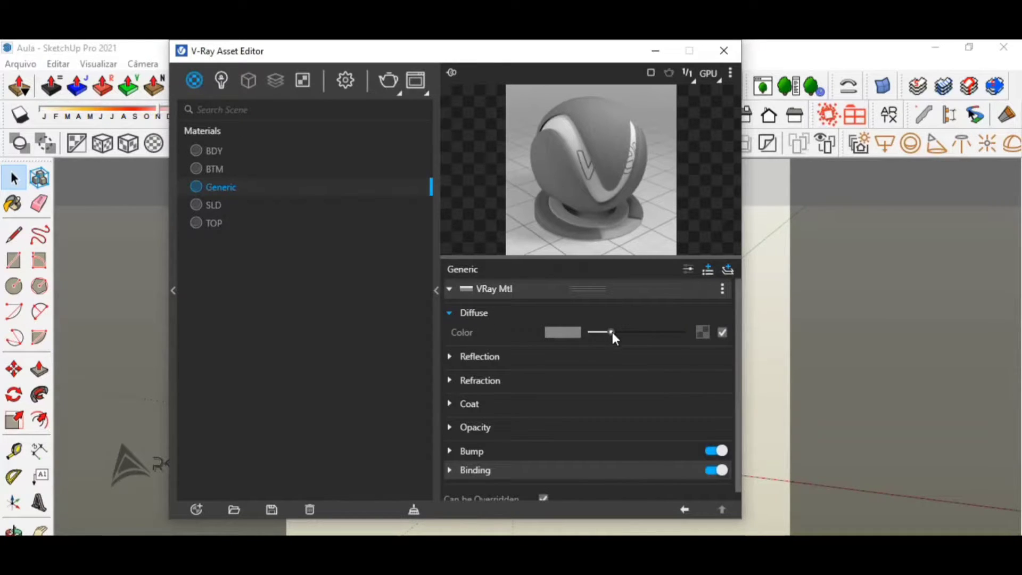
drag(612, 332, 578, 330)
click(505, 357)
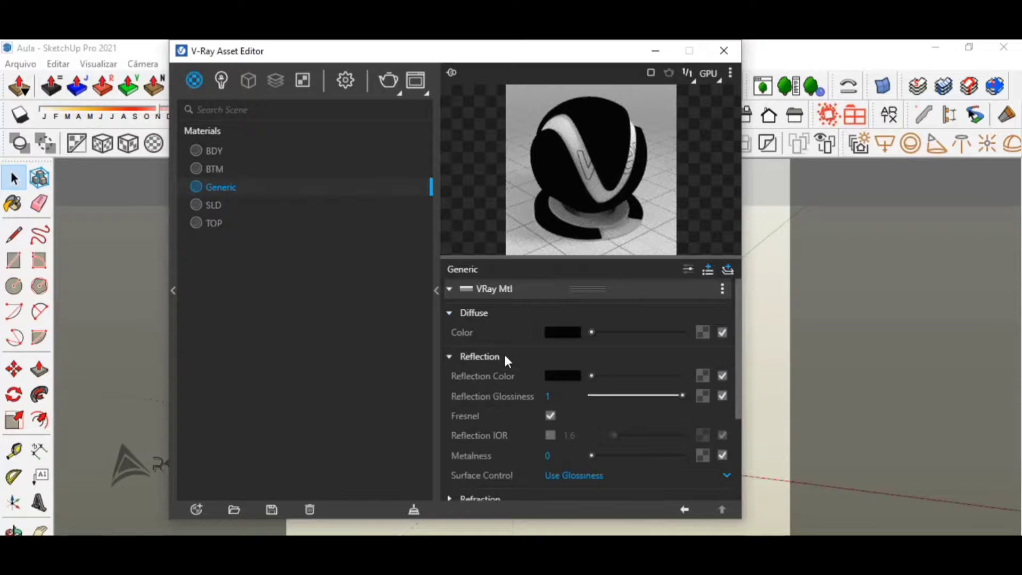
drag(592, 375, 684, 376)
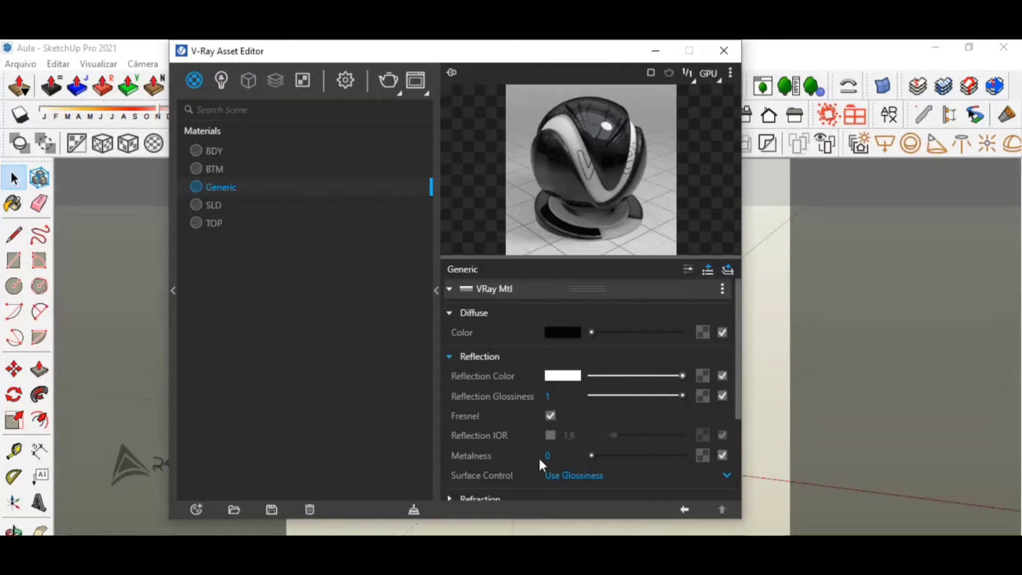
Set the Generic material's refraction color to white and its refraction IOR to 1,33
scroll(535, 447, down, 2)
click(546, 427)
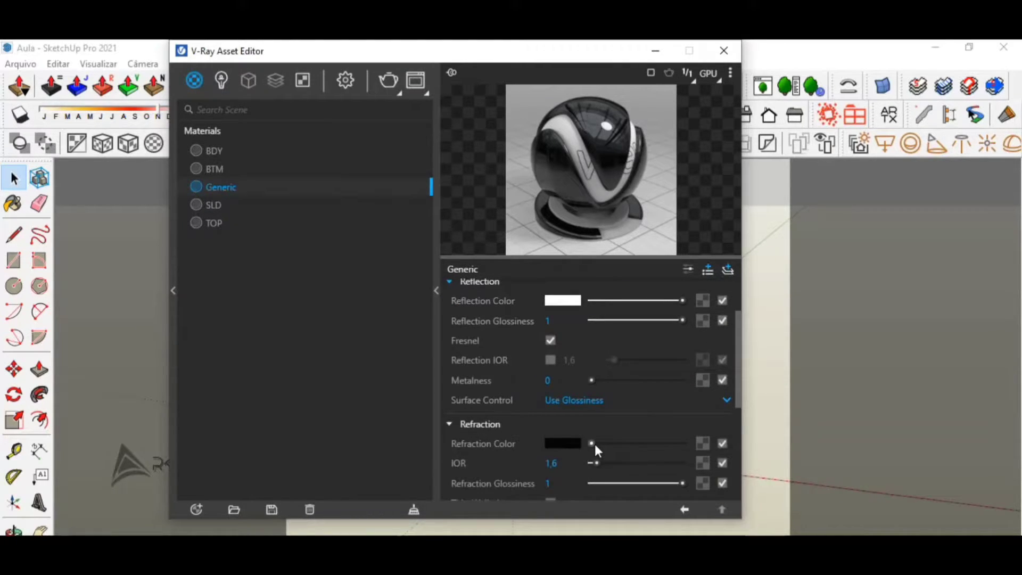
drag(592, 444, 684, 444)
click(571, 463)
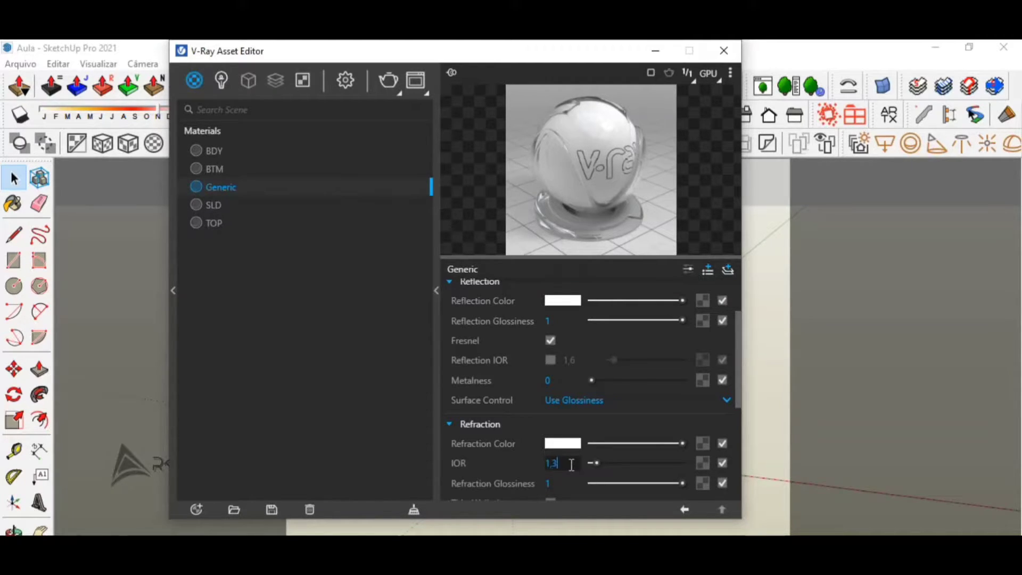
key(Return)
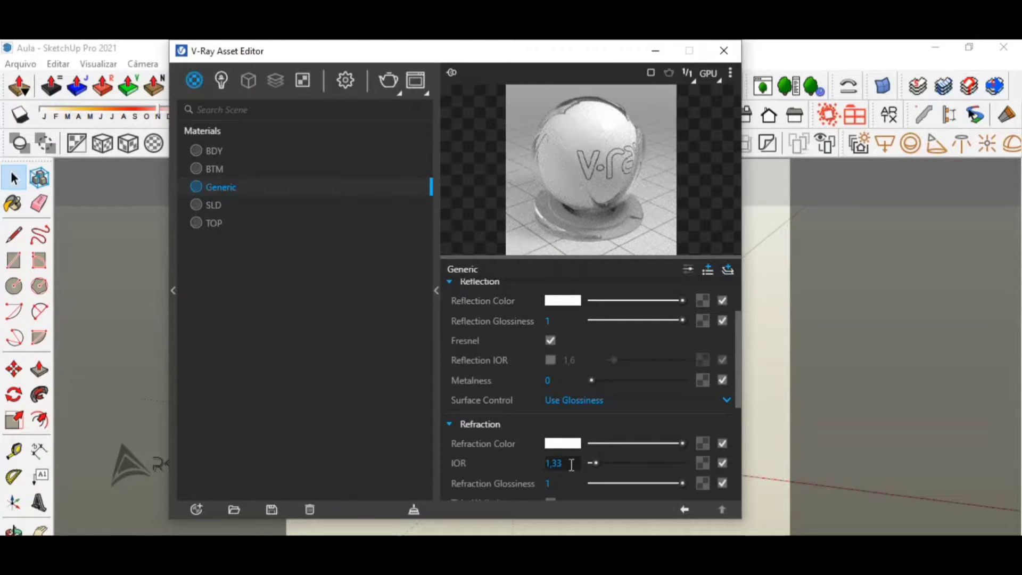
Review the refraction settings and preview the material in the Ground and Floor scenes, returning to the Generic preview
scroll(486, 410, down, 5)
scroll(615, 398, up, 3)
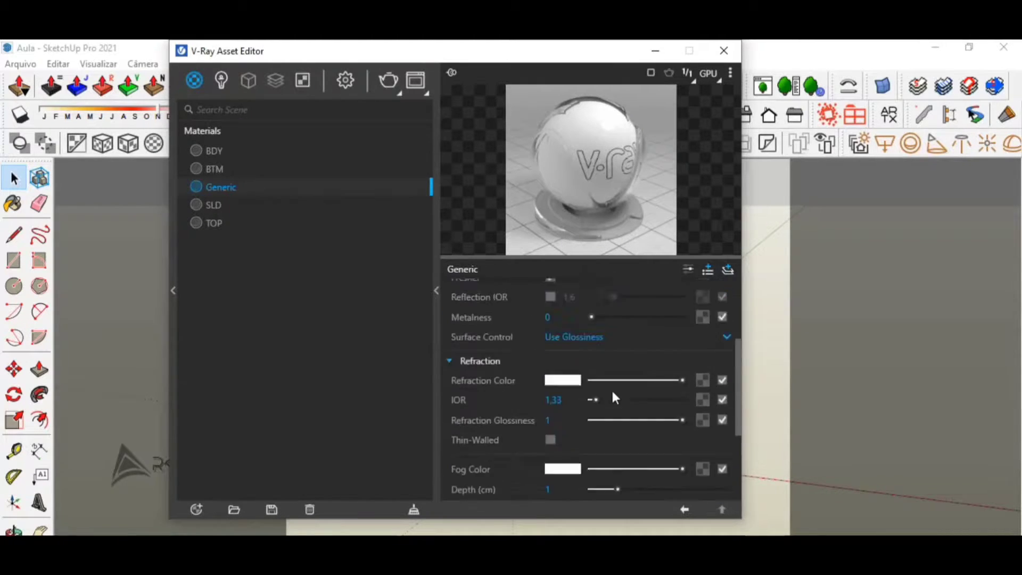
scroll(611, 388, up, 2)
scroll(616, 346, down, 5)
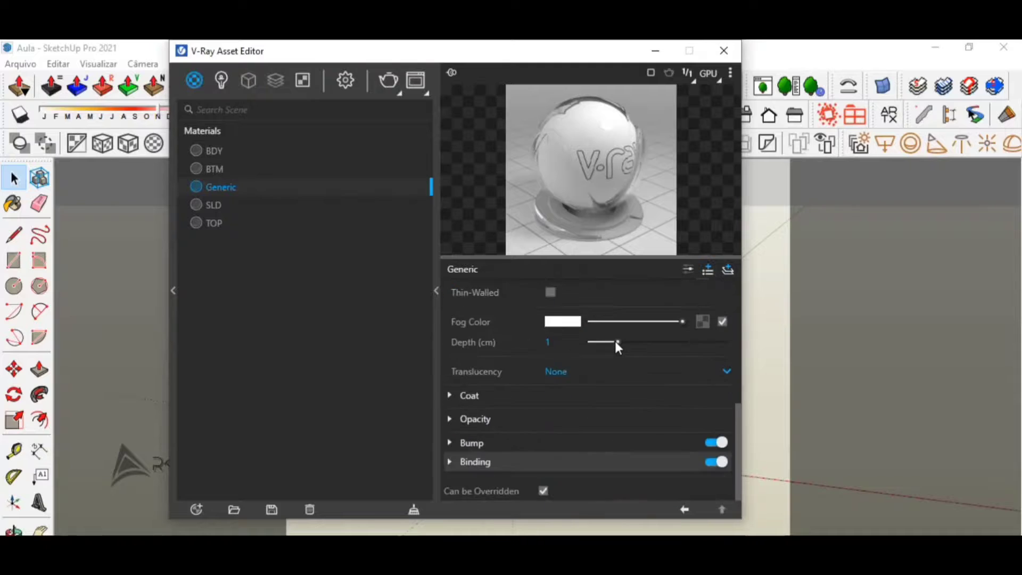
click(730, 74)
click(667, 153)
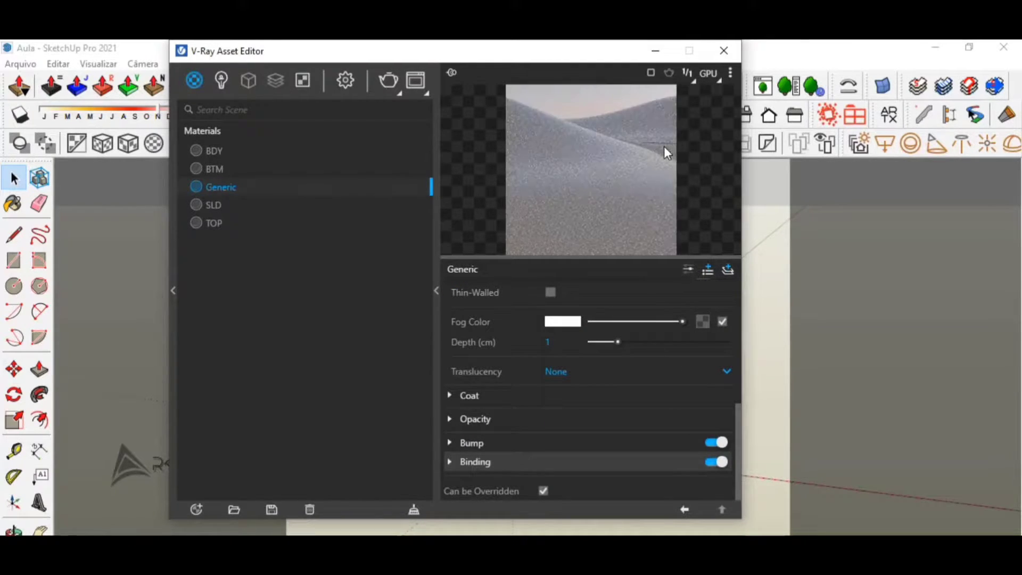
click(732, 74)
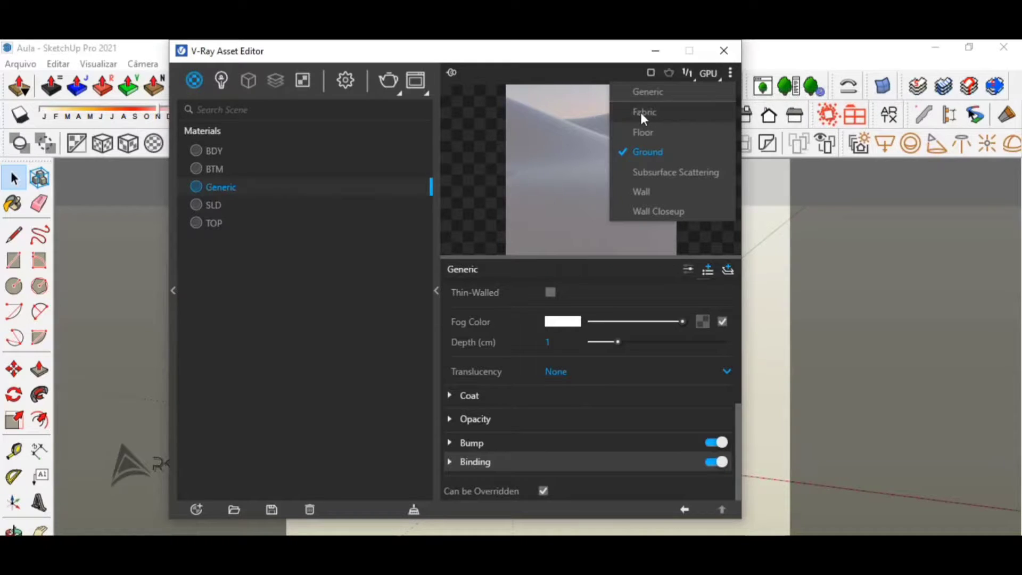
click(653, 132)
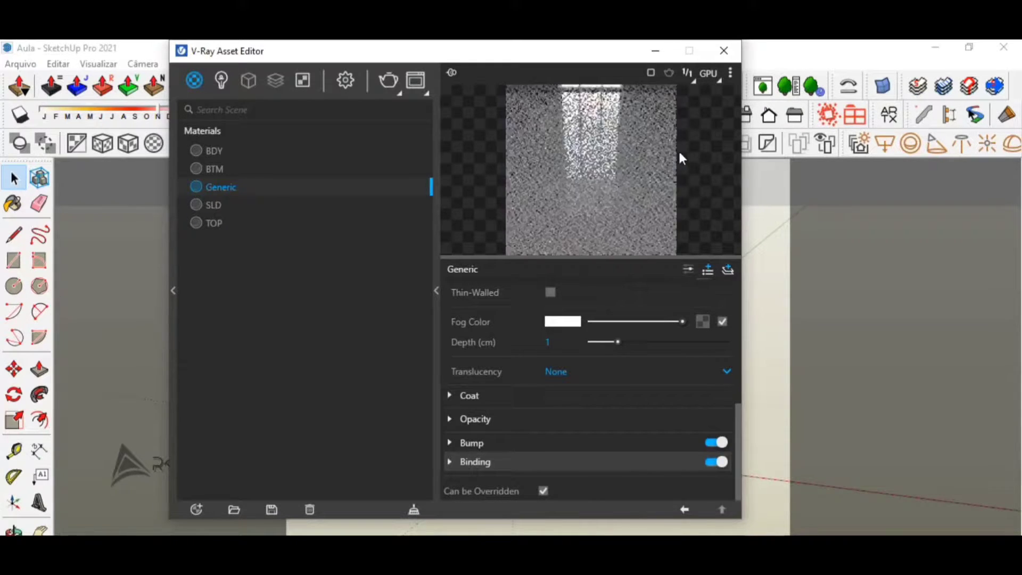
click(730, 73)
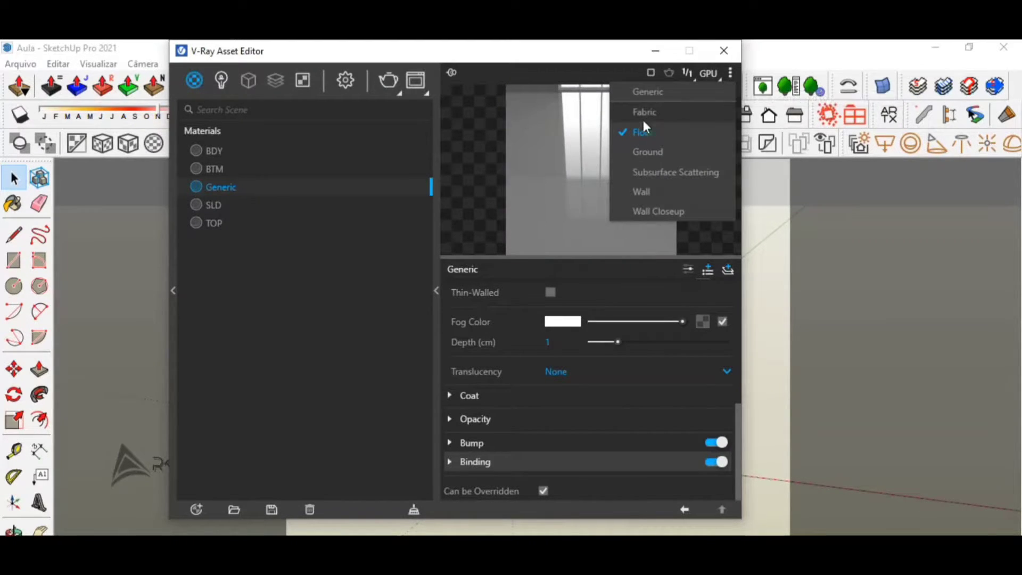
Assign the Concrete007_4K_Color image from the Concrete007_4K-PNG folder in Texturas as a Bitmap to the material's diffuse color
scroll(554, 405, up, 5)
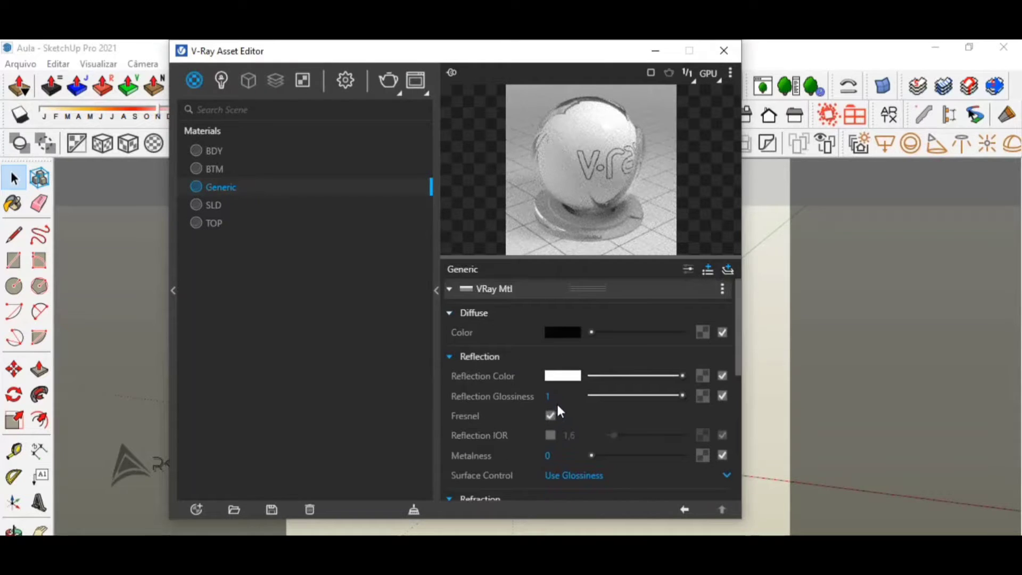
click(702, 333)
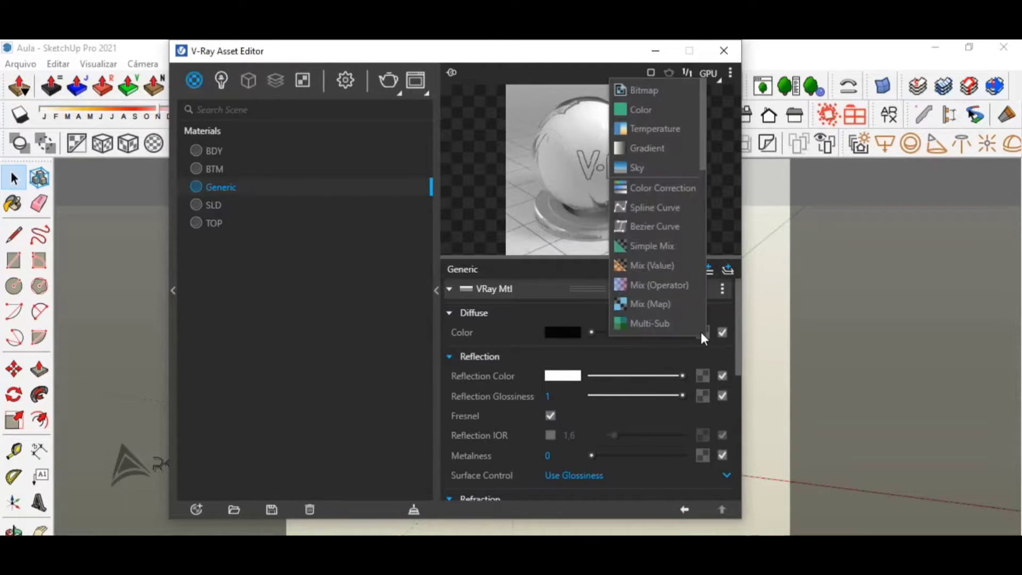
click(637, 95)
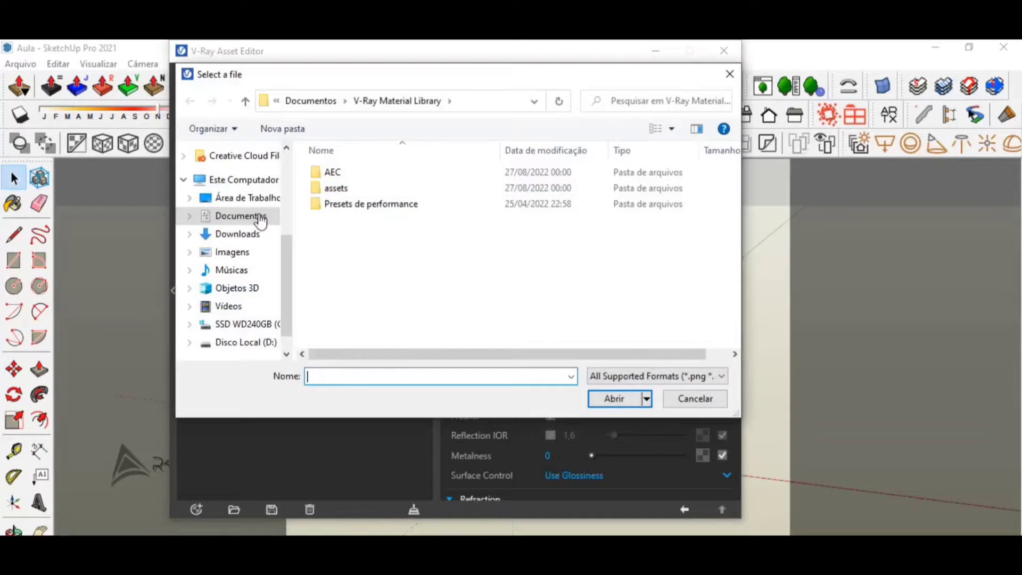
scroll(226, 287, up, 1)
scroll(276, 223, up, 2)
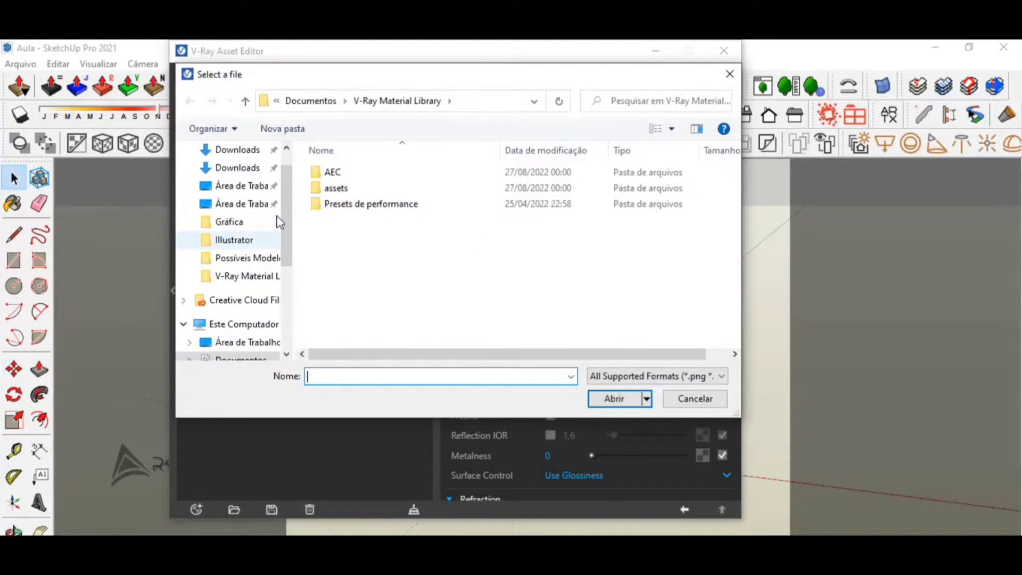
click(241, 245)
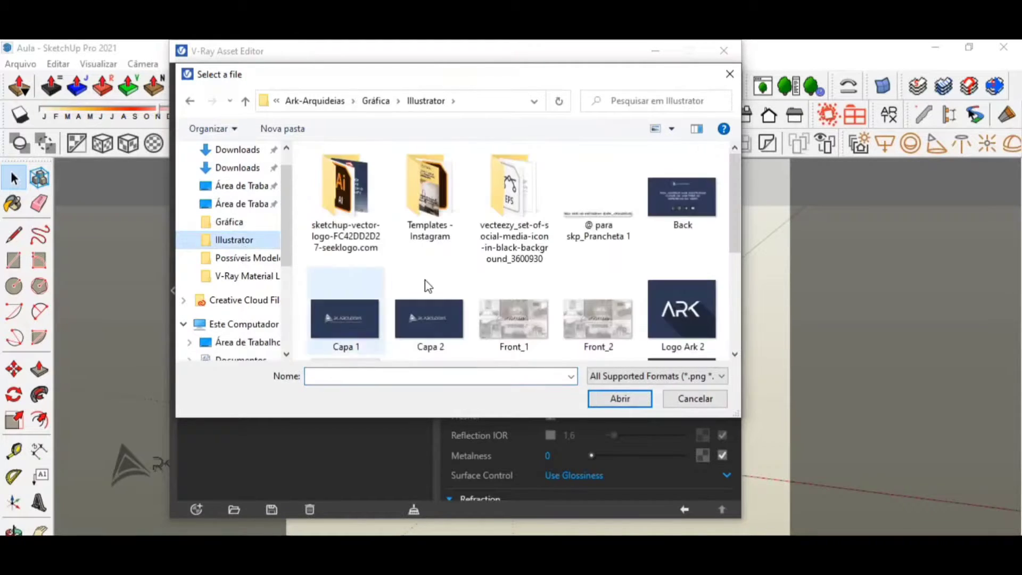
click(339, 104)
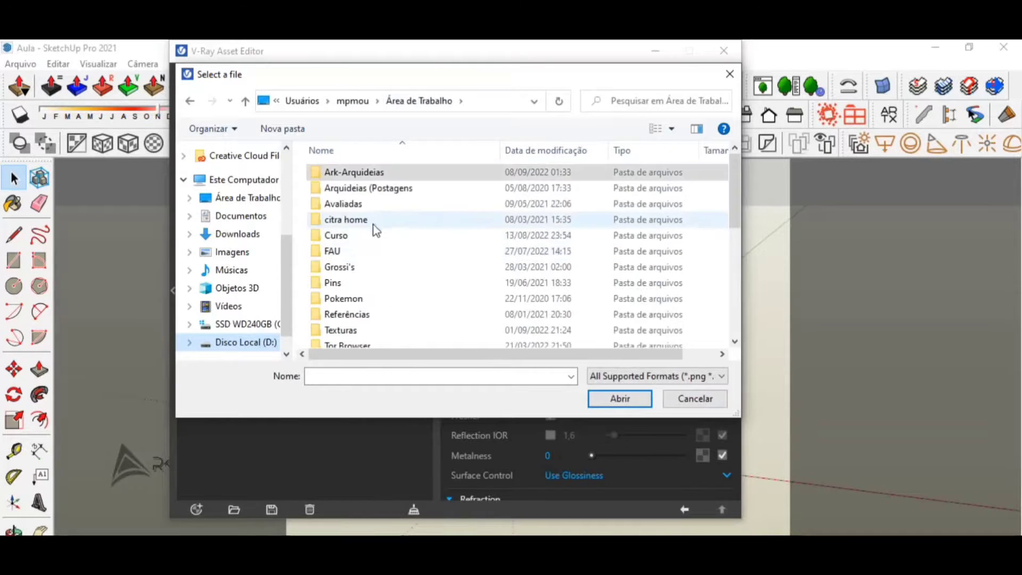
scroll(375, 250, down, 2)
double_click(351, 250)
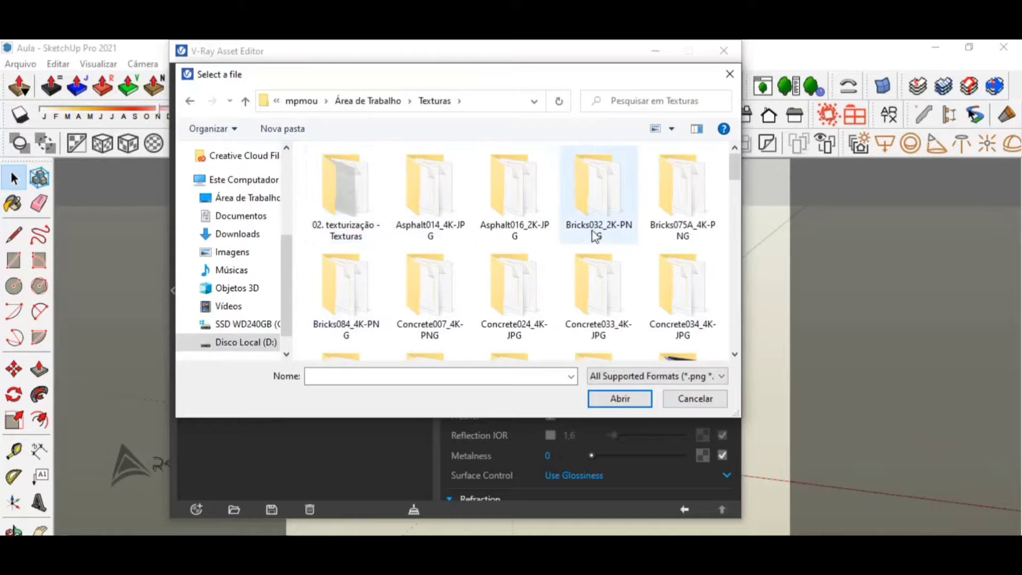
double_click(438, 300)
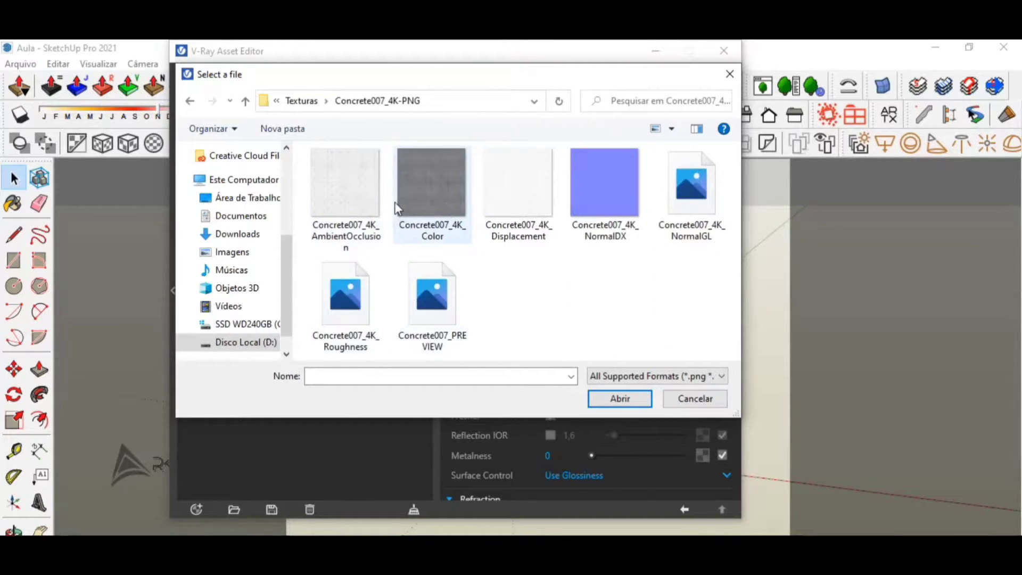
double_click(442, 206)
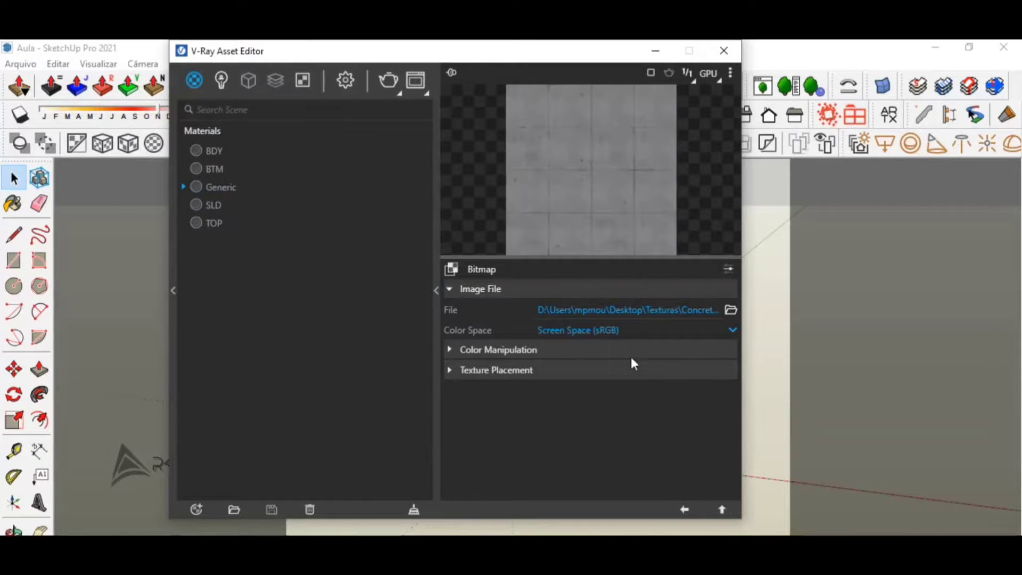
click(687, 507)
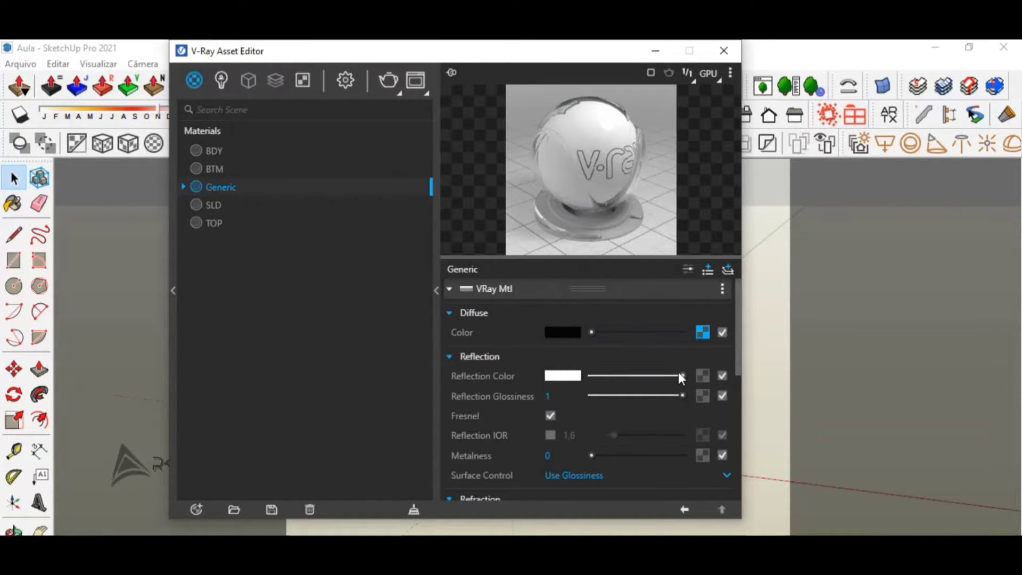
Set the material's reflection color to black, reflection glossiness to 0 and refraction color to black, and move the editor aside
drag(679, 374, 538, 375)
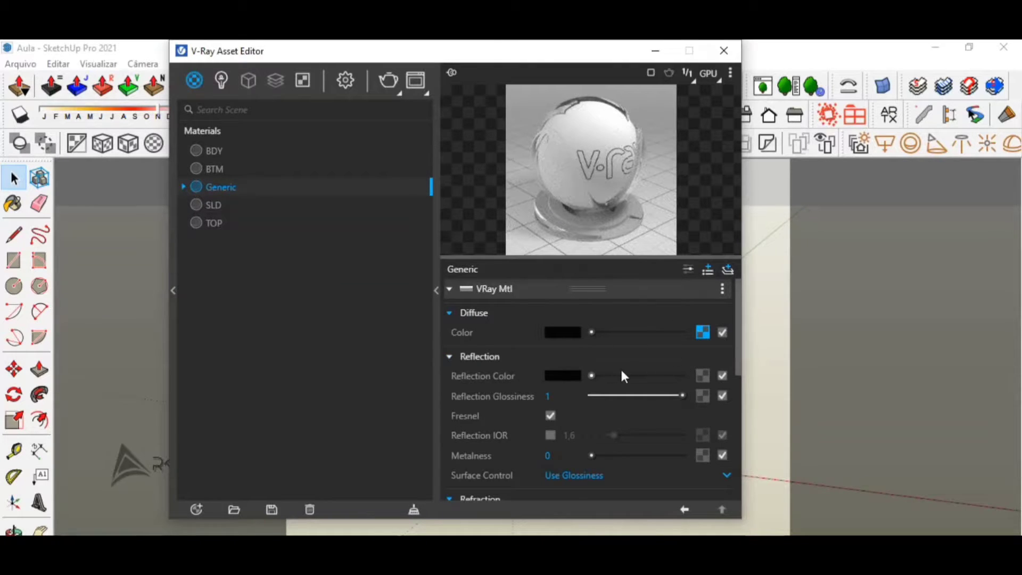
scroll(680, 362, down, 3)
drag(684, 321, 537, 320)
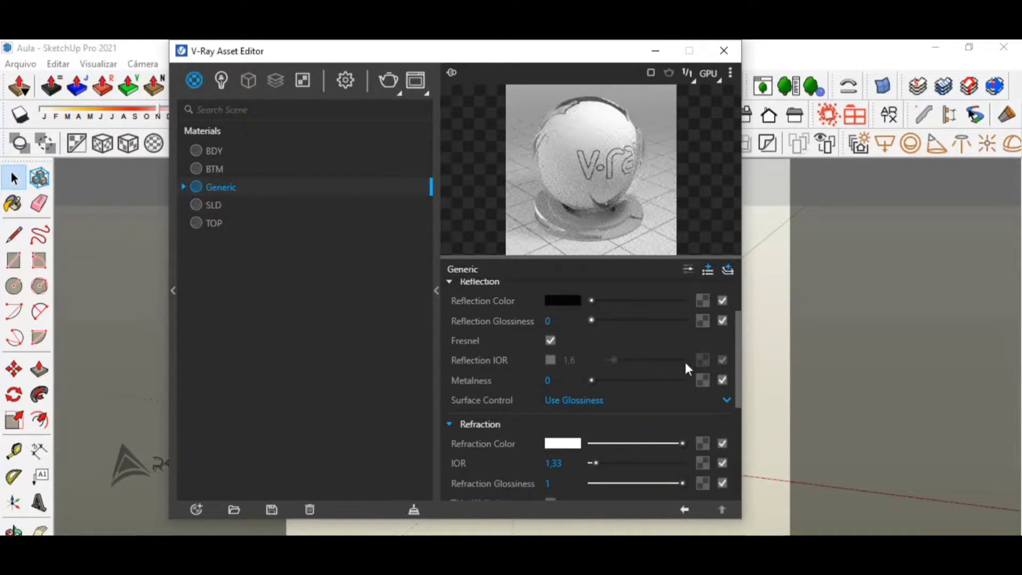
scroll(684, 360, down, 3)
drag(683, 368, 529, 372)
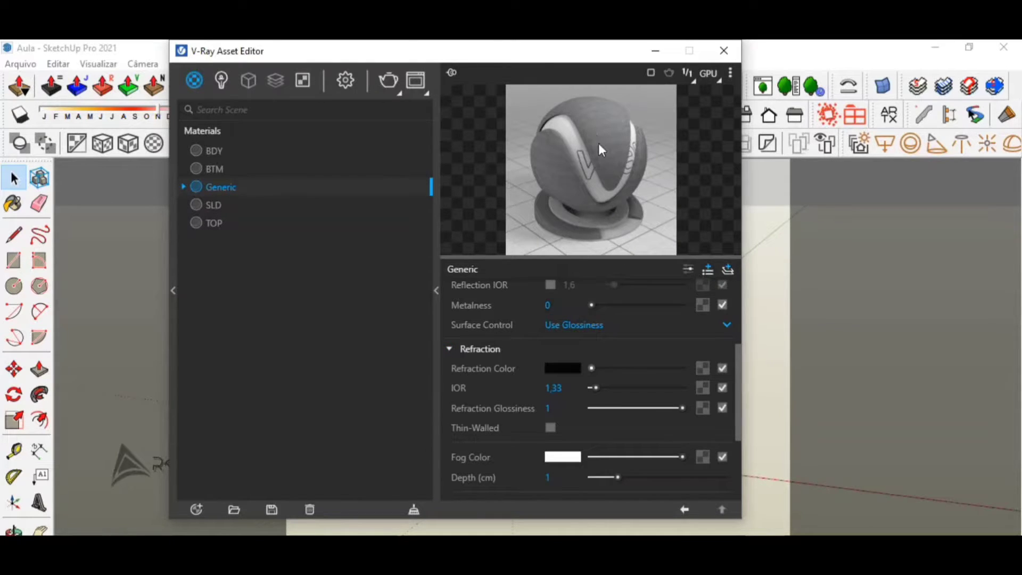
scroll(631, 356, up, 3)
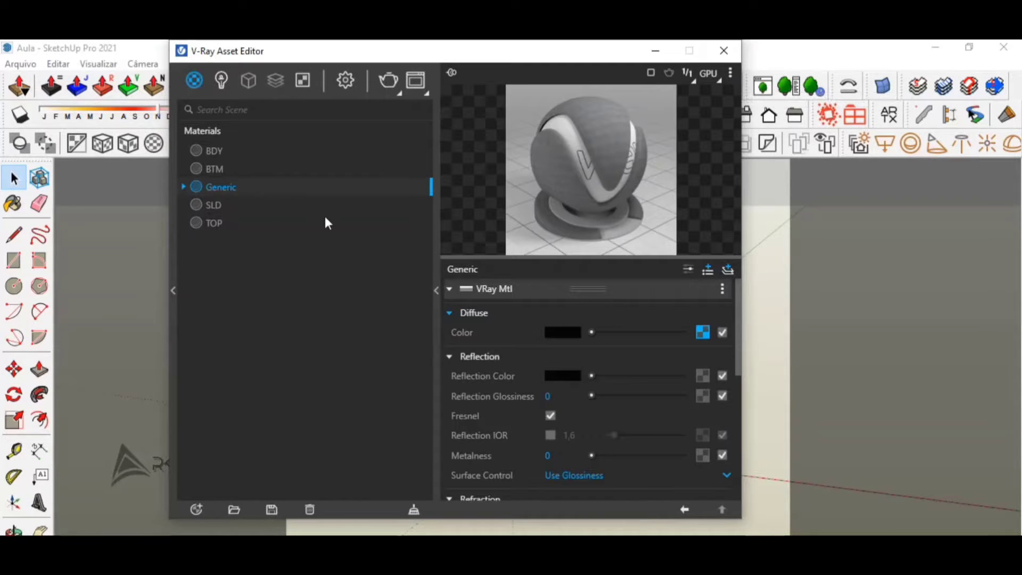
drag(527, 52, 394, 59)
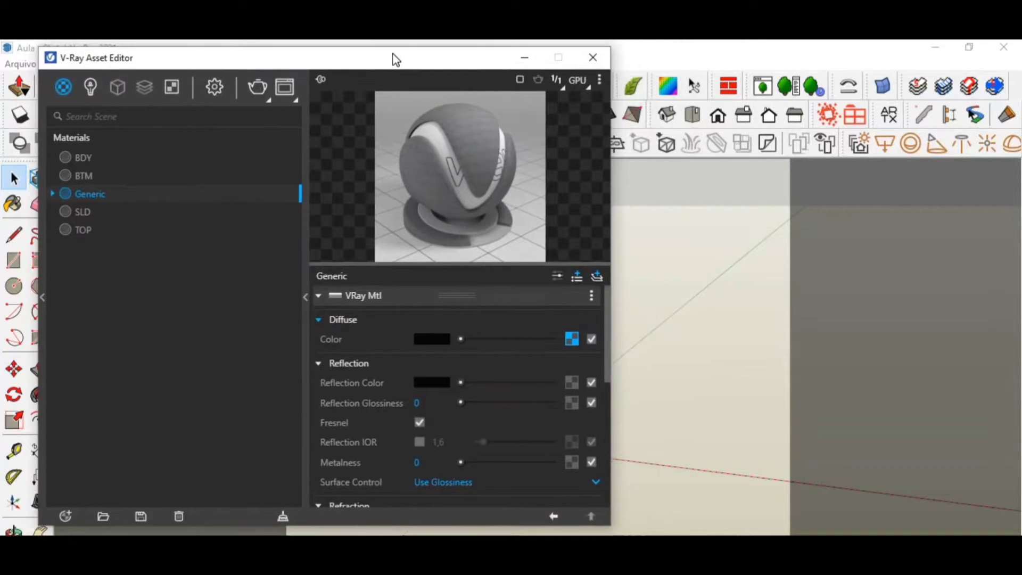
Apply the Generic material to the selected sphere and set its texture width to 2,5 m
right_click(88, 191)
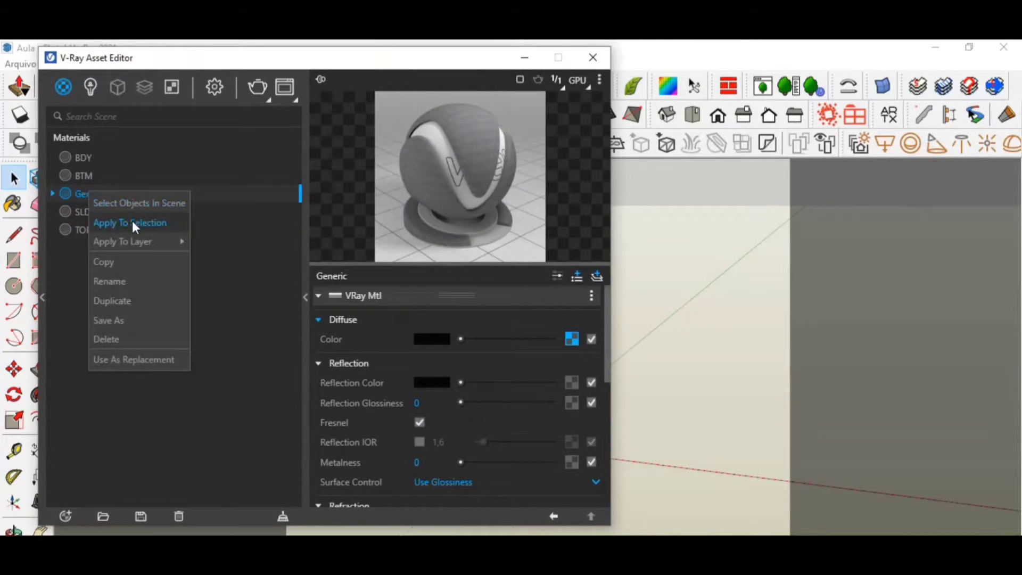
click(132, 220)
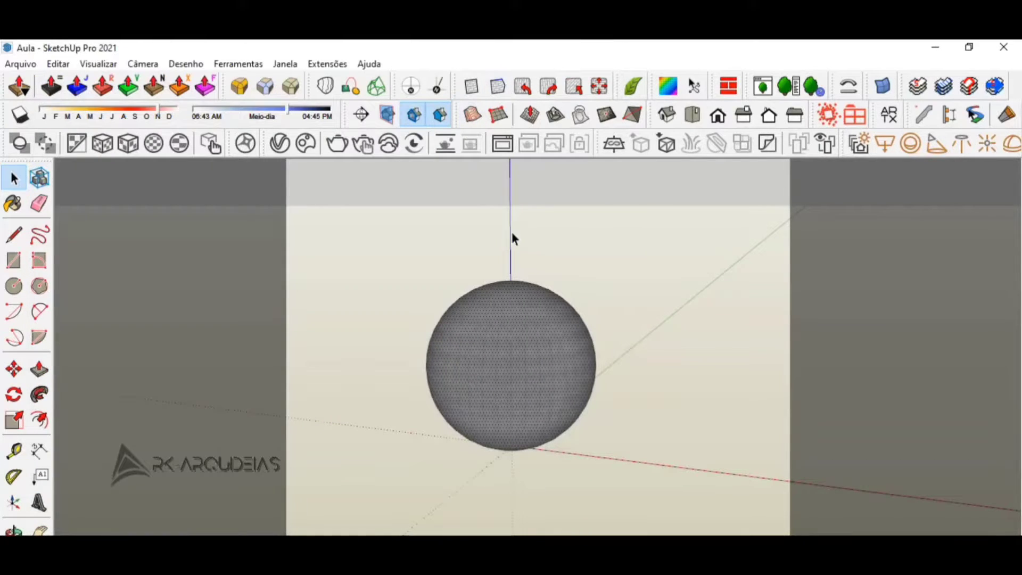
click(13, 207)
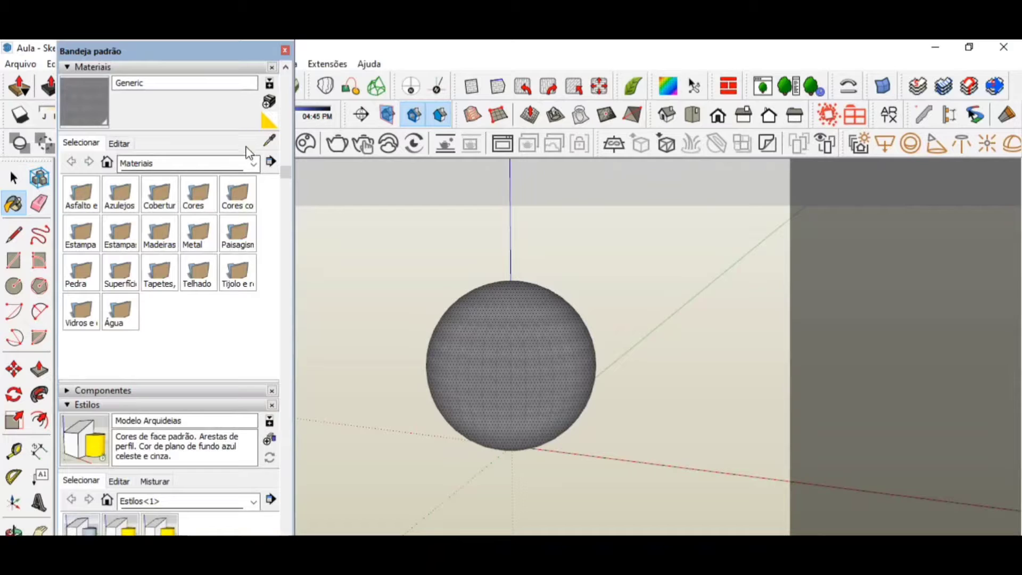
click(117, 144)
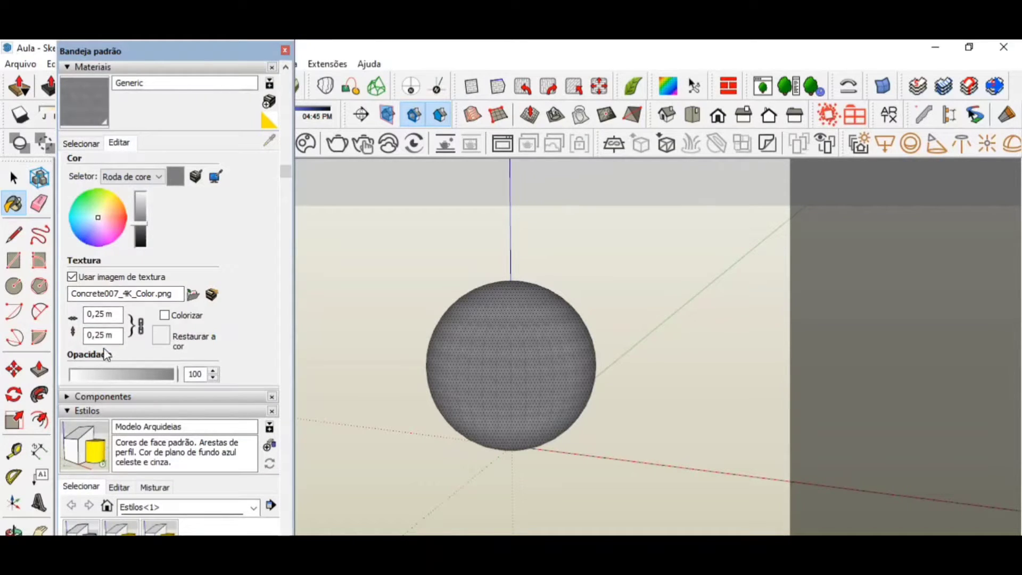
drag(105, 314, 61, 318)
text(2)
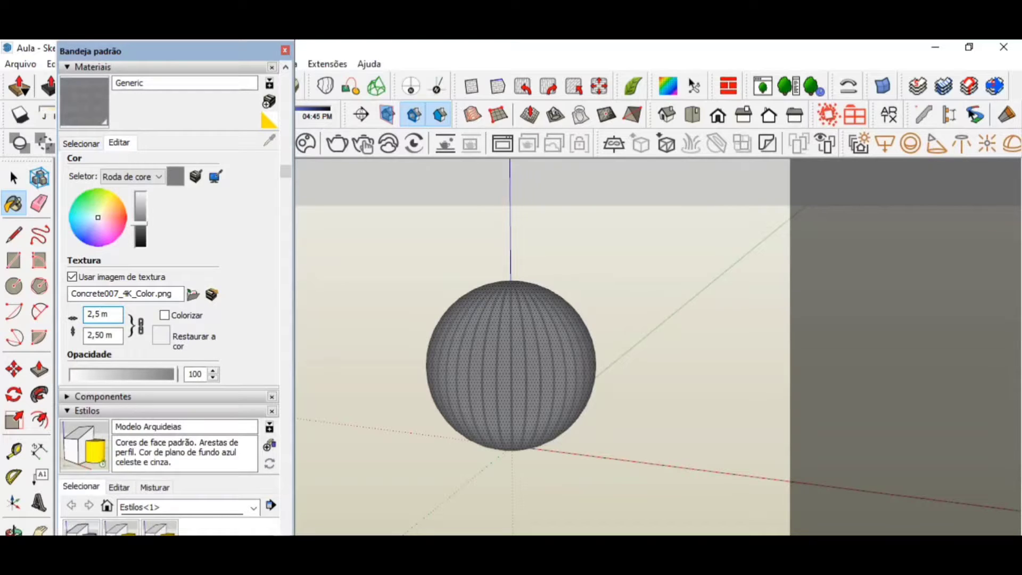
click(284, 50)
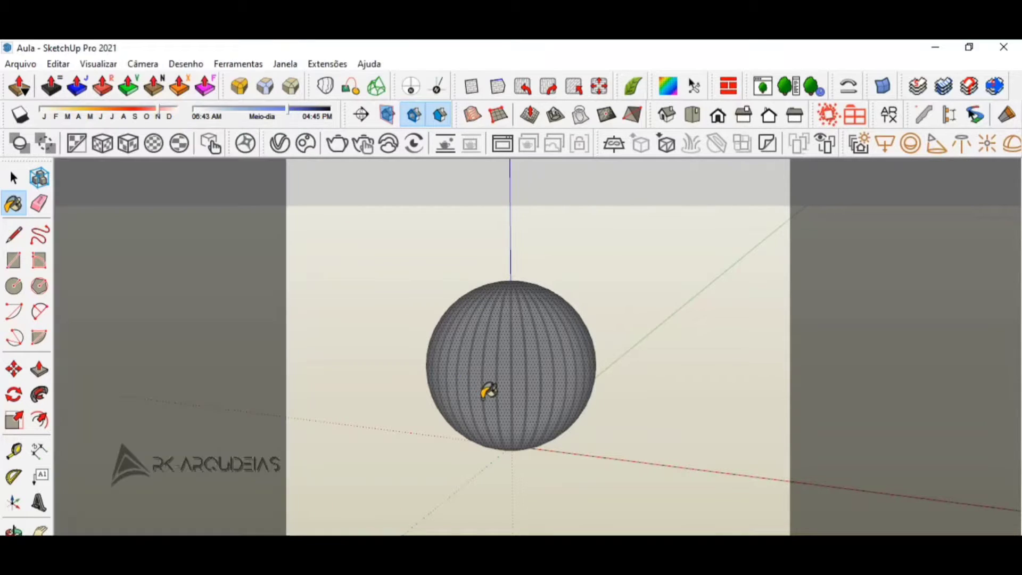
Remap the concrete texture on the sphere with SketchUV as large square tiles instead of narrow vertical strips
scroll(552, 356, up, 5)
middle_drag(541, 358, 470, 517)
scroll(529, 376, down, 3)
mouse_move(529, 376)
middle_down()
mouse_move(504, 504)
mouse_move(513, 277)
mouse_move(536, 250)
middle_up()
scroll(513, 296, up, 4)
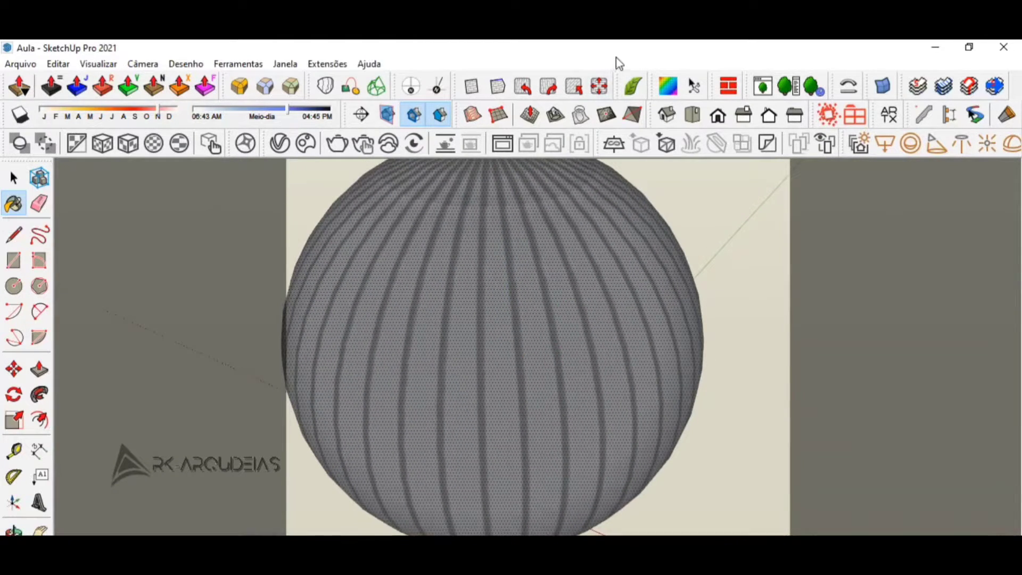
key(space)
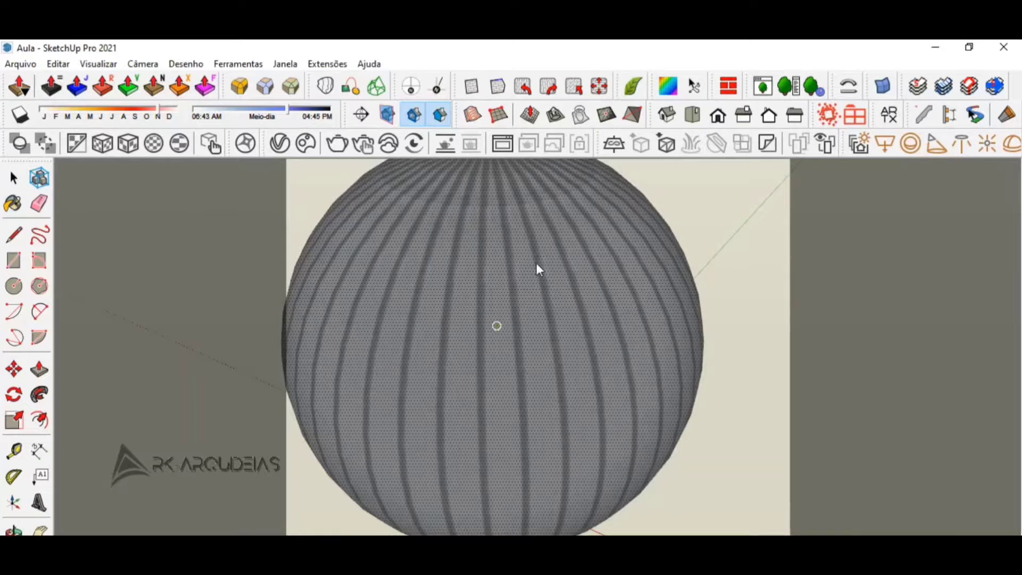
right_click(463, 283)
click(520, 310)
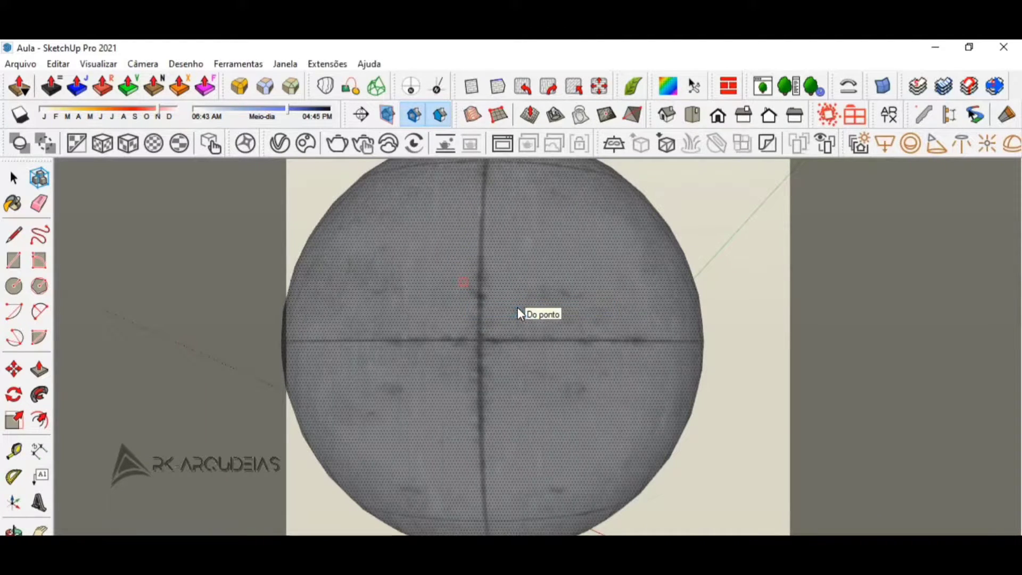
Render the concrete sphere from a slightly rotated view in the V-Ray Frame Buffer
scroll(472, 303, down, 5)
mouse_move(529, 304)
middle_down()
mouse_move(139, 165)
mouse_move(182, 287)
mouse_move(655, 298)
mouse_move(720, 285)
mouse_move(479, 296)
mouse_move(563, 277)
mouse_move(333, 303)
middle_up()
scroll(518, 303, up, 3)
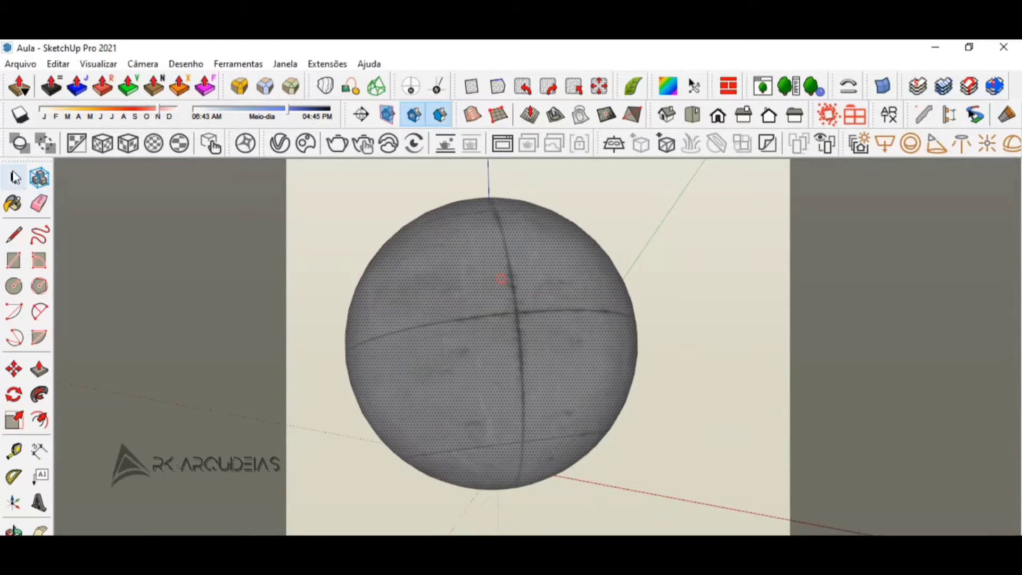
click(502, 143)
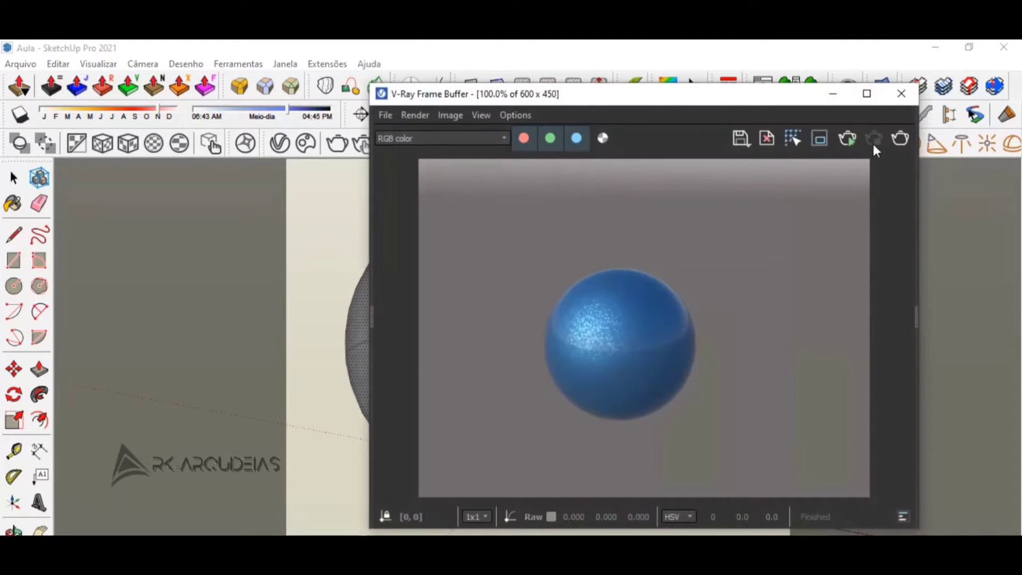
click(900, 139)
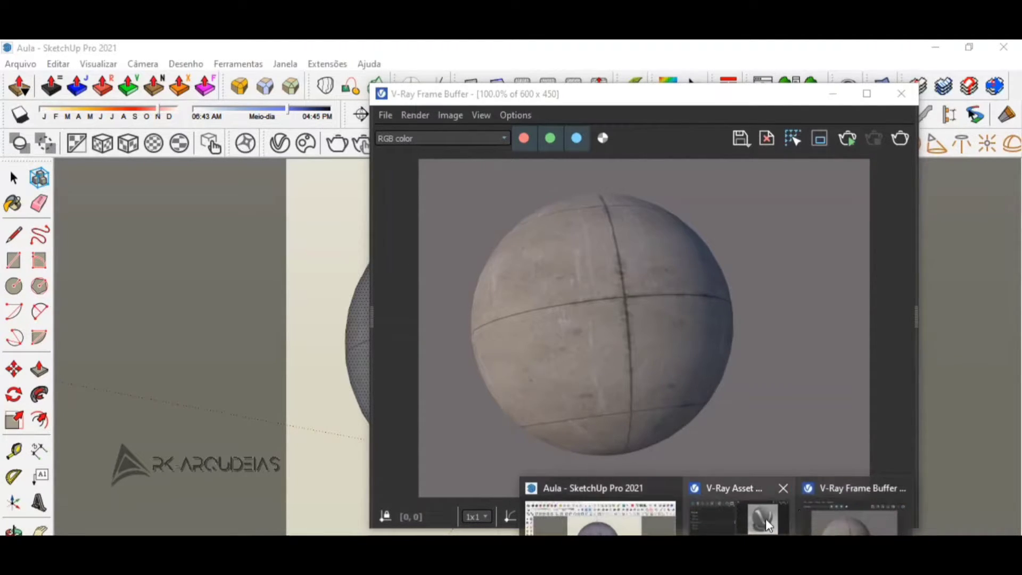
Switch to the V-Ray Asset Editor, review the Generic material's parameters and compare them with the SketchUV Texture material
click(765, 521)
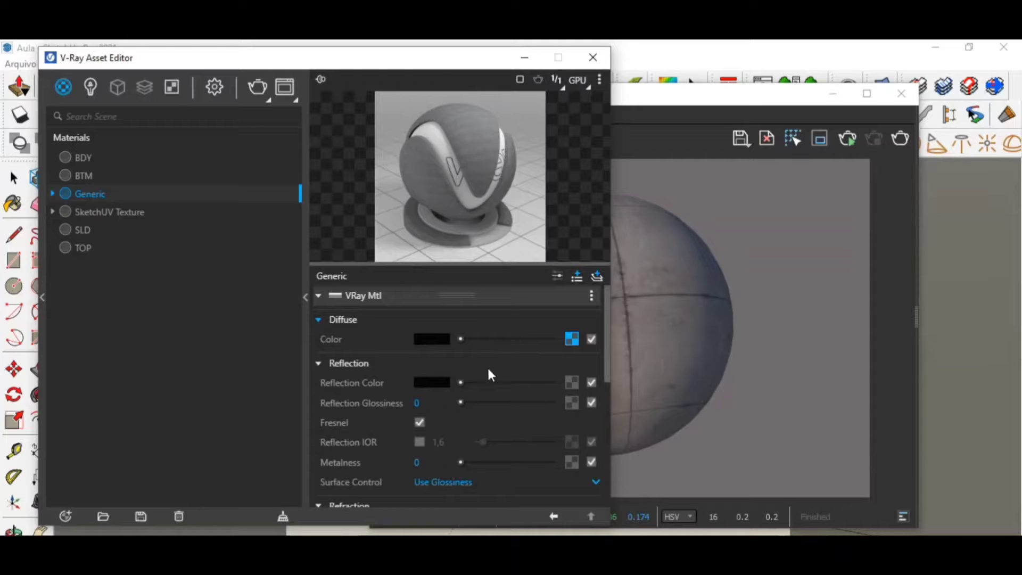
scroll(500, 457, down, 5)
scroll(467, 461, down, 2)
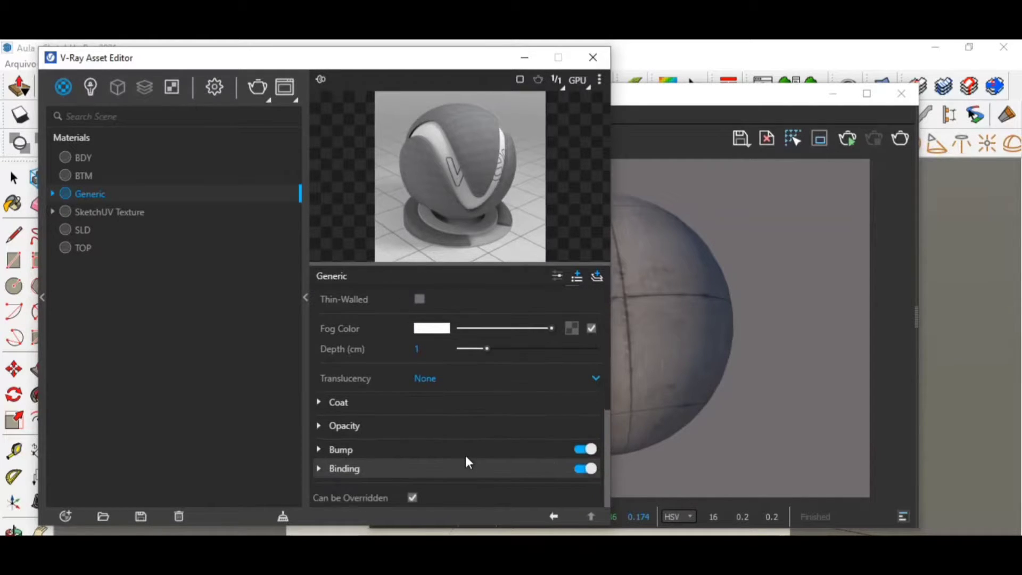
scroll(467, 461, up, 10)
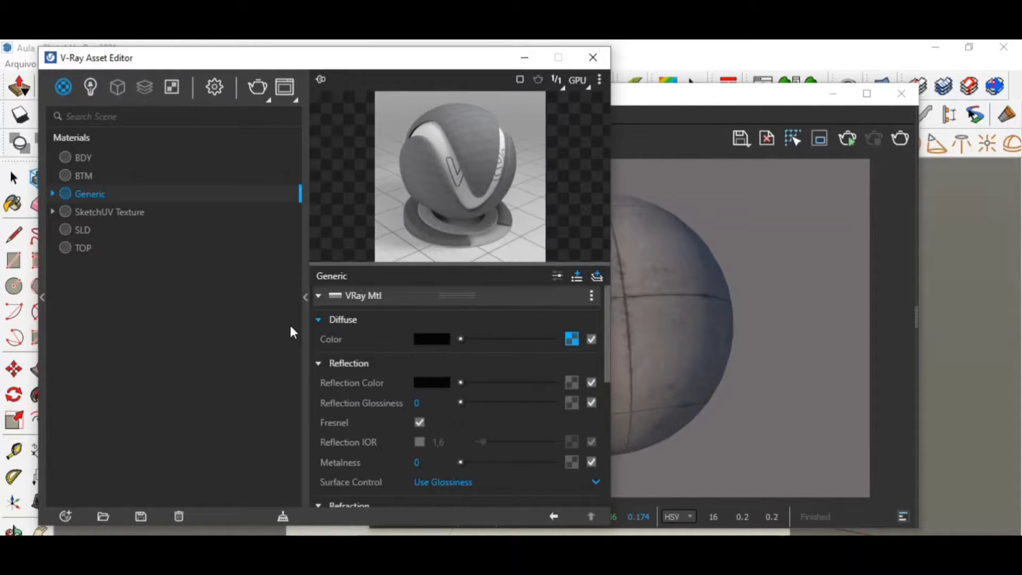
click(120, 214)
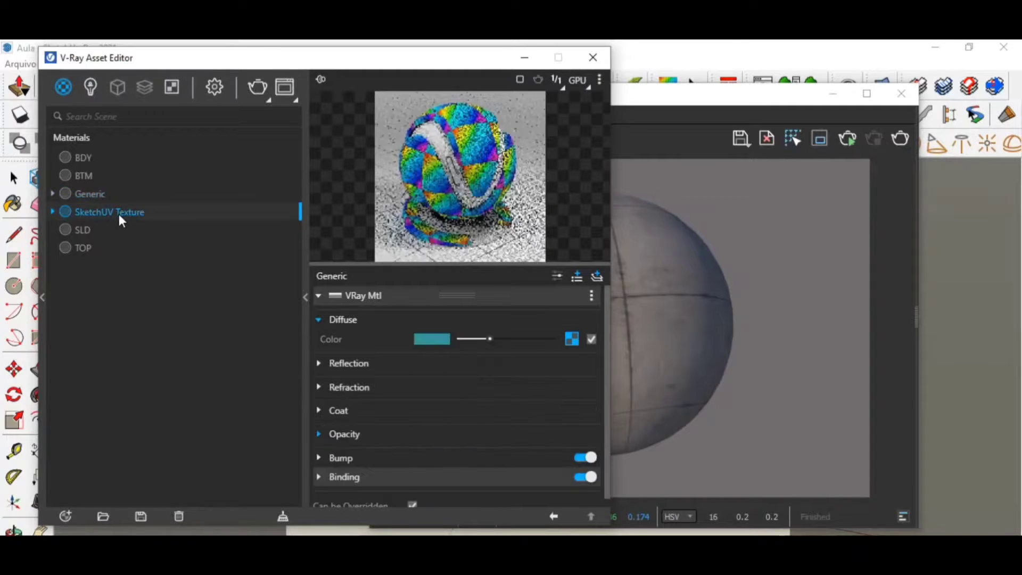
click(101, 194)
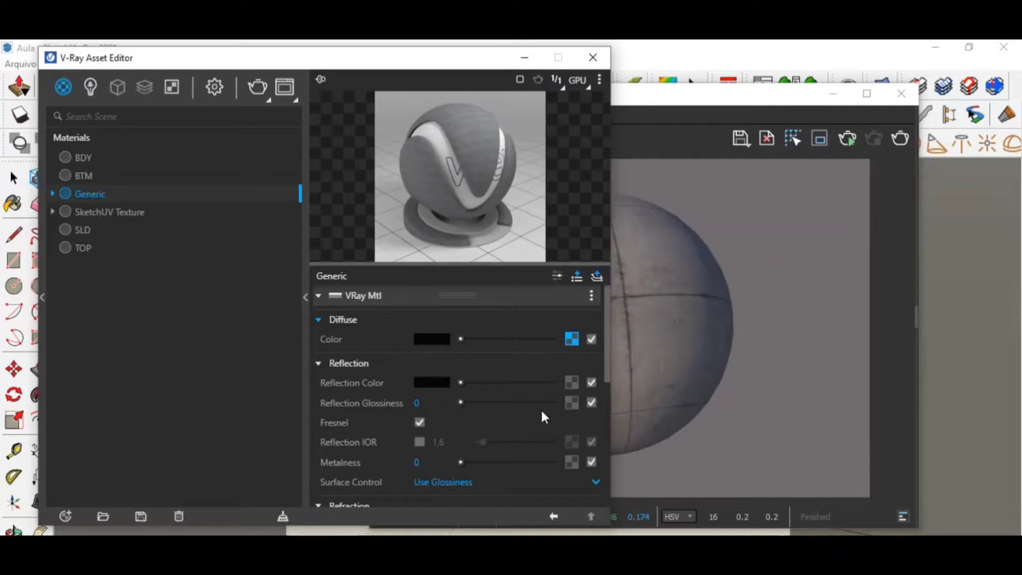
Inspect the bitmap textures nested under the SketchUV Texture and Generic materials, ending on the Generic material
click(131, 213)
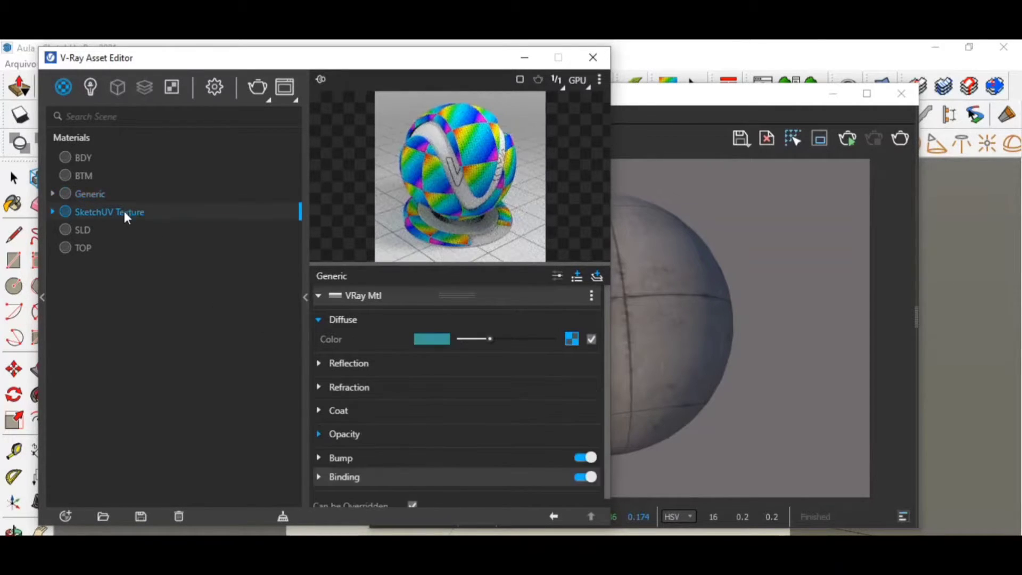
click(54, 211)
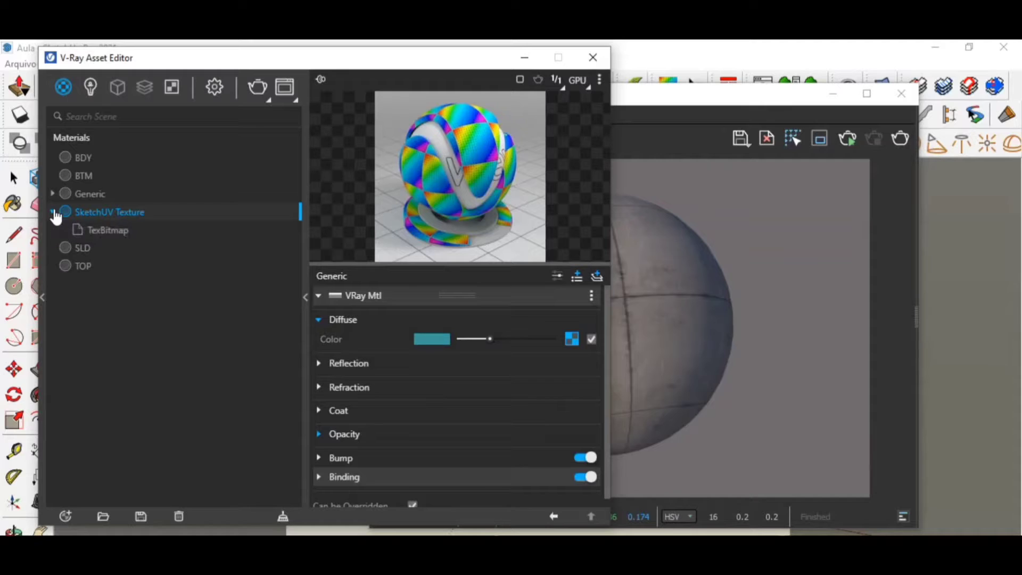
click(135, 231)
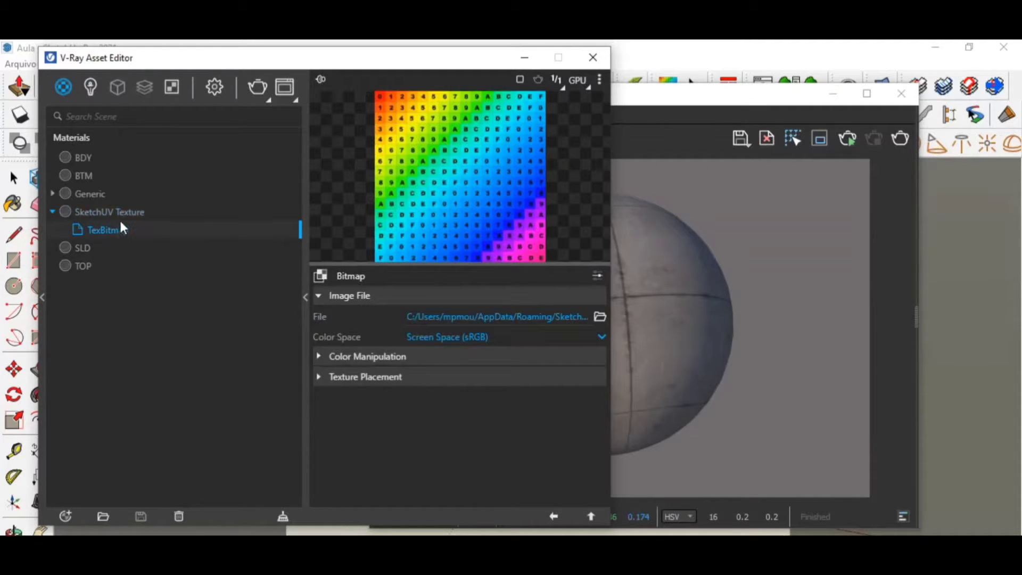
click(125, 211)
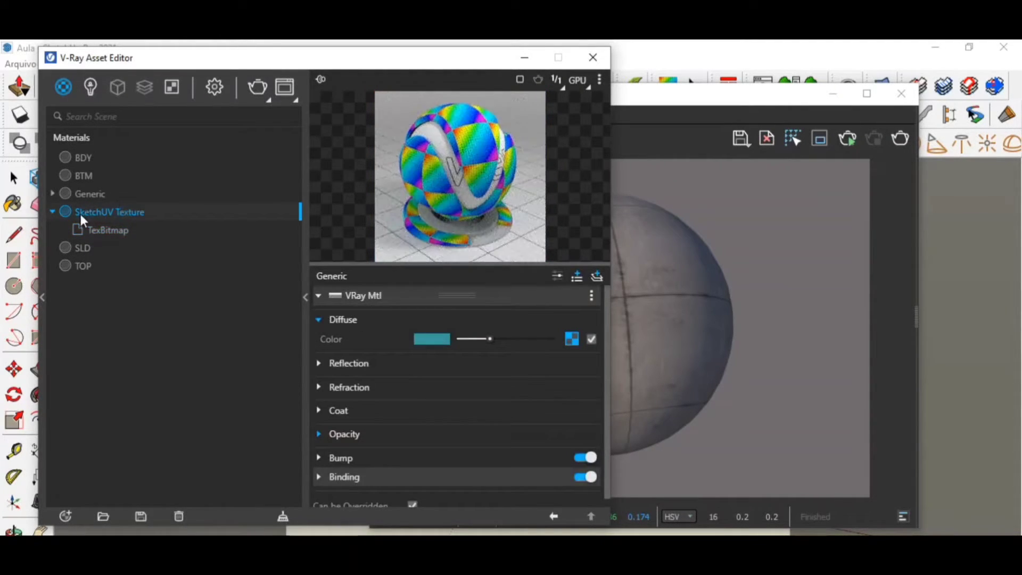
click(52, 211)
click(79, 195)
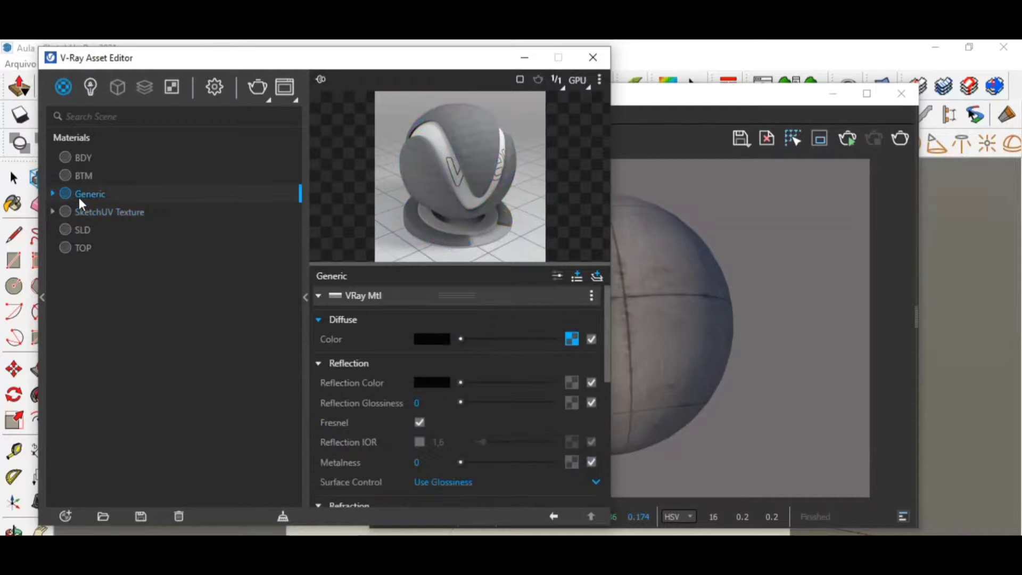
click(53, 193)
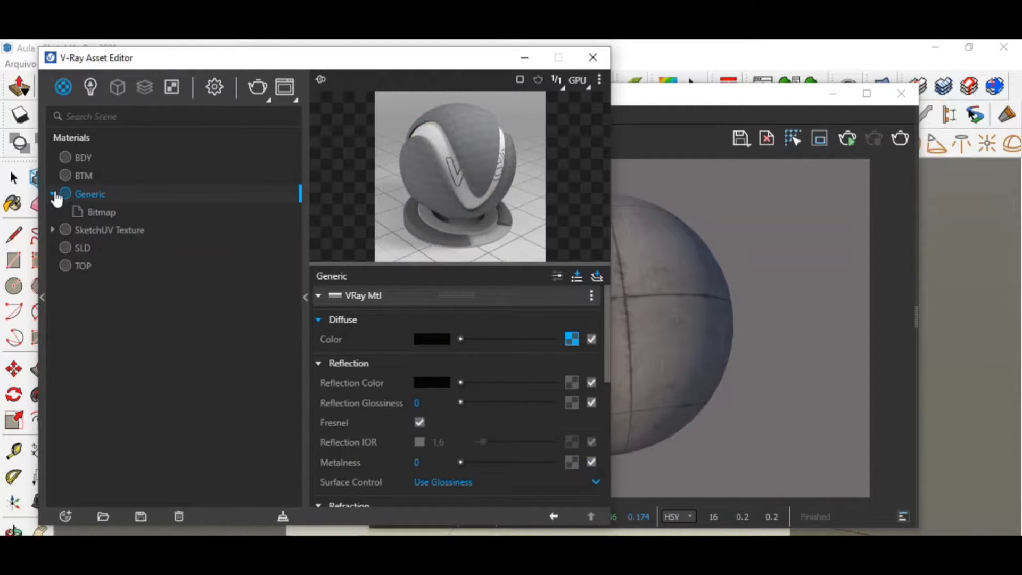
click(85, 208)
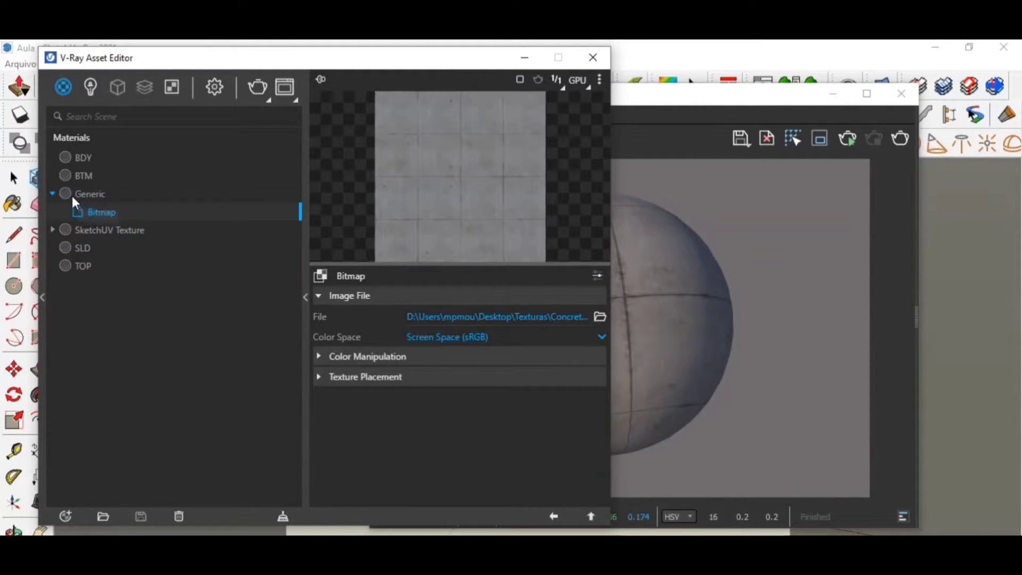
click(72, 195)
click(54, 193)
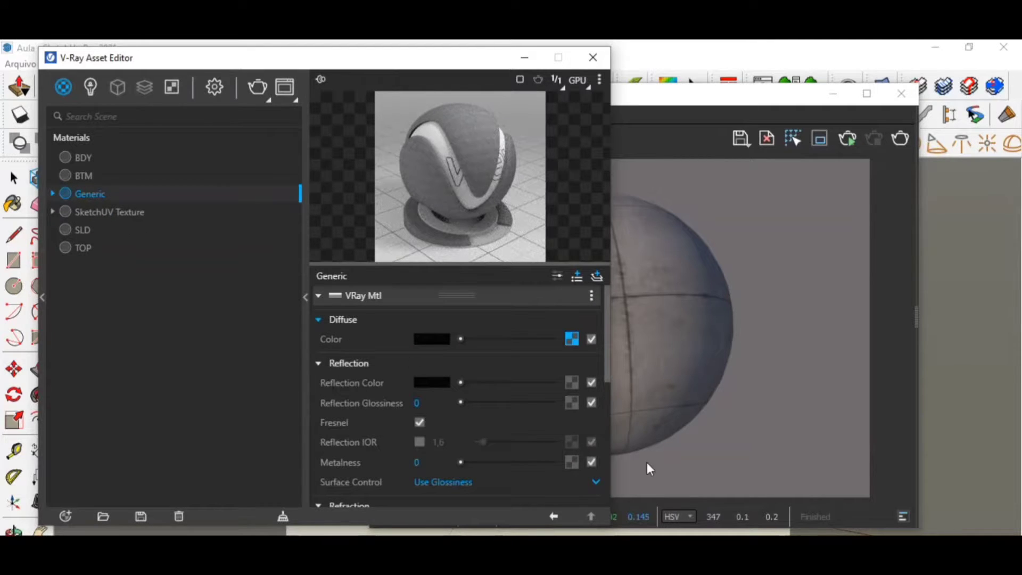
Look through the Generic material's parameters and preview it in the Fabric and Floor scenes
scroll(467, 397, down, 10)
scroll(467, 397, up, 10)
click(599, 80)
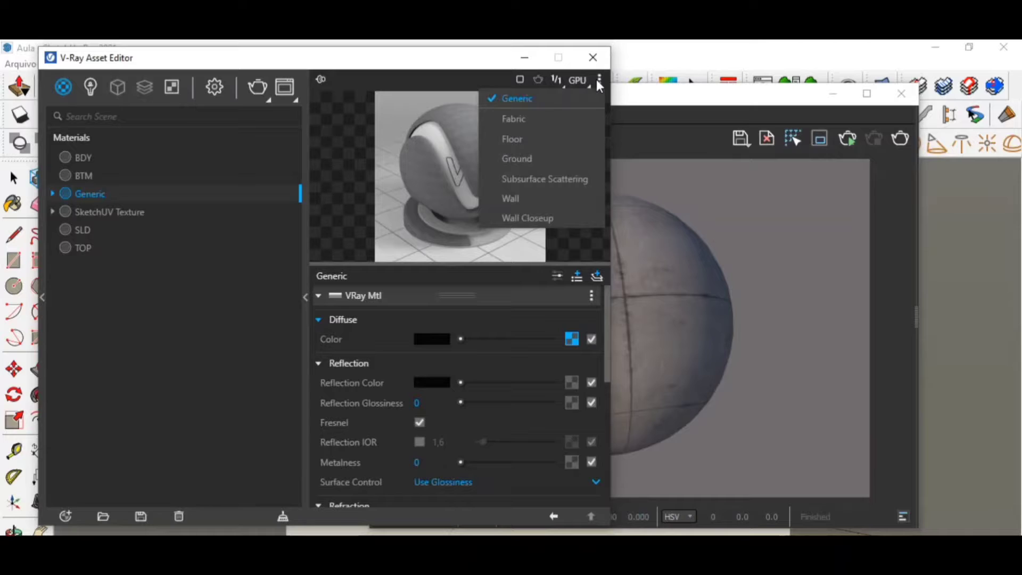
click(578, 117)
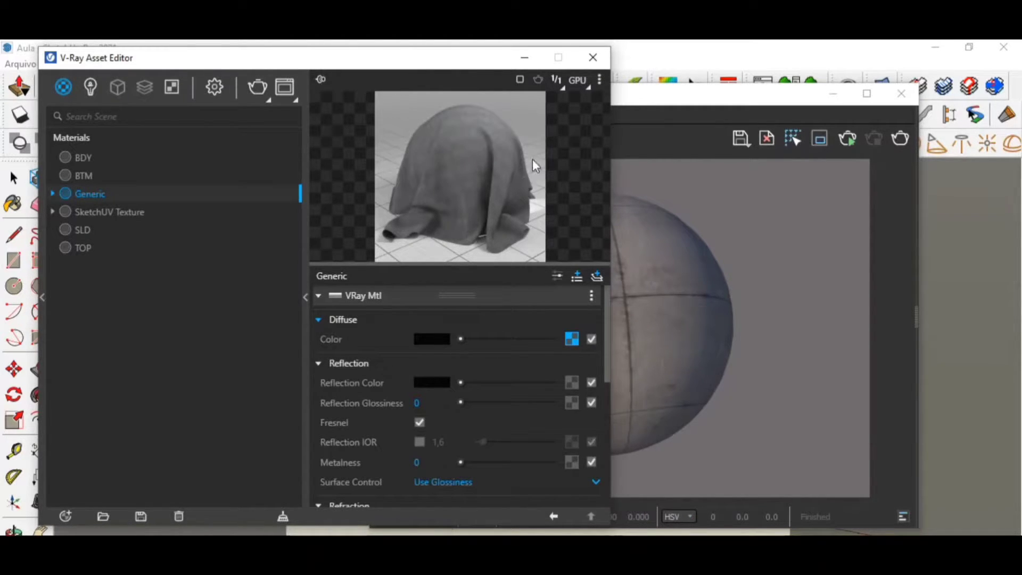
click(599, 79)
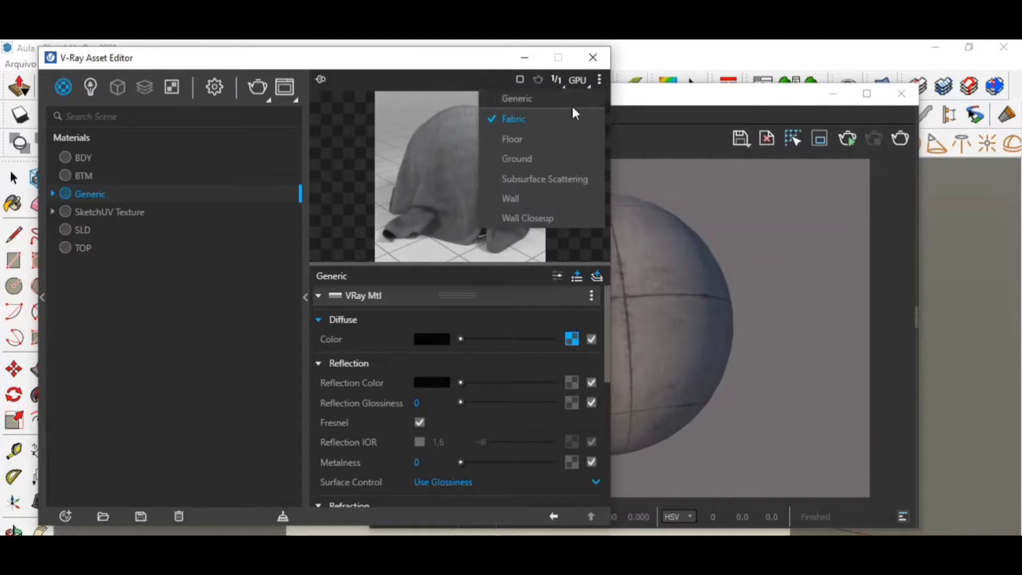
click(550, 138)
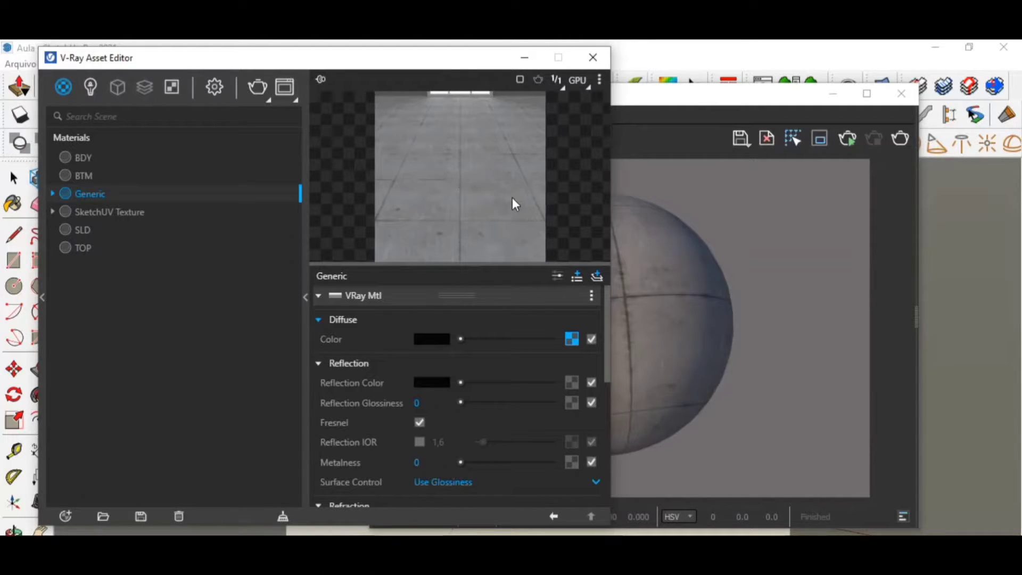
Set the Generic material's reflection color to white, try reflection glossiness at 1, and settle on 0,25
drag(462, 382, 571, 377)
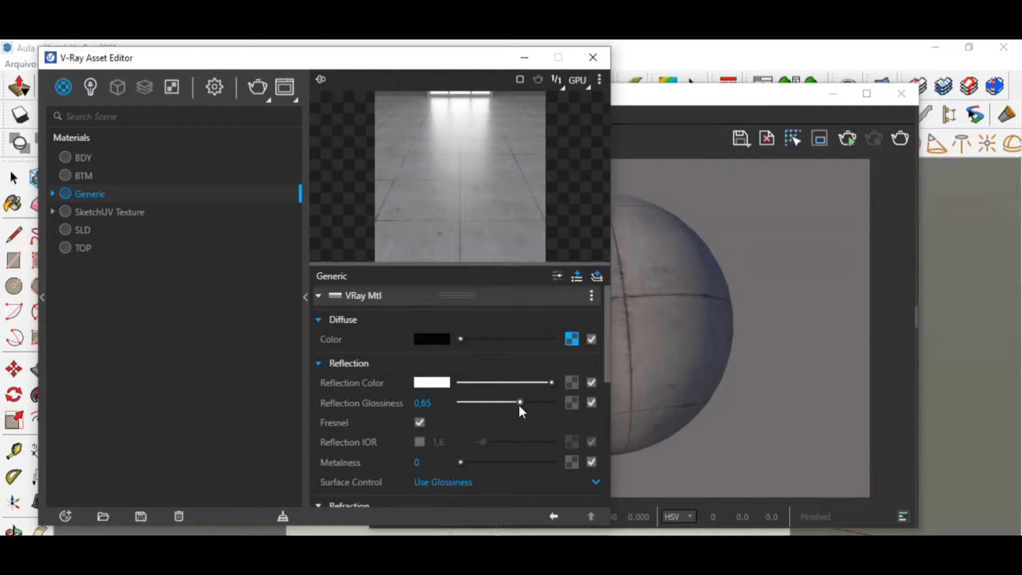
drag(520, 402, 604, 405)
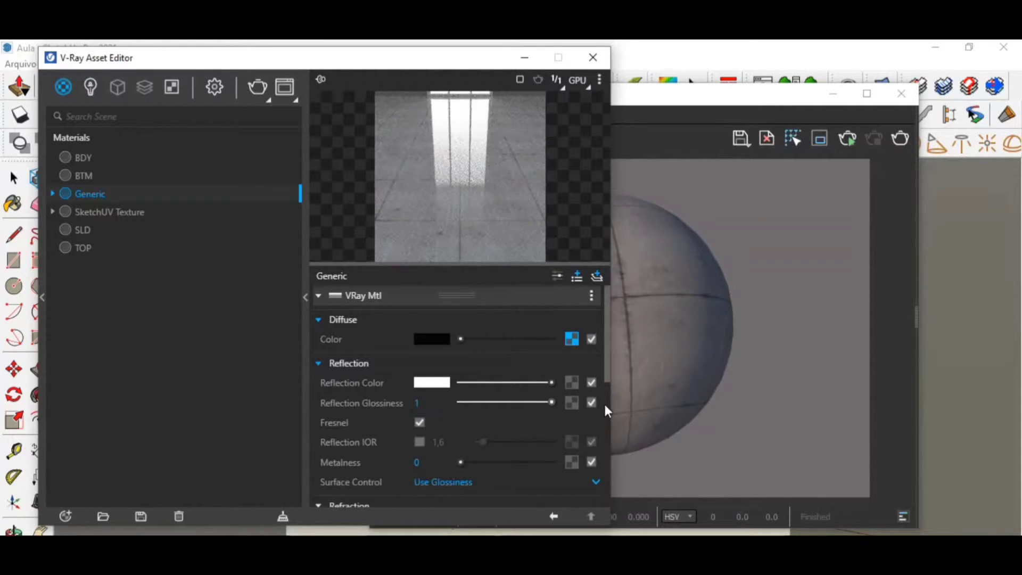
drag(551, 403, 483, 408)
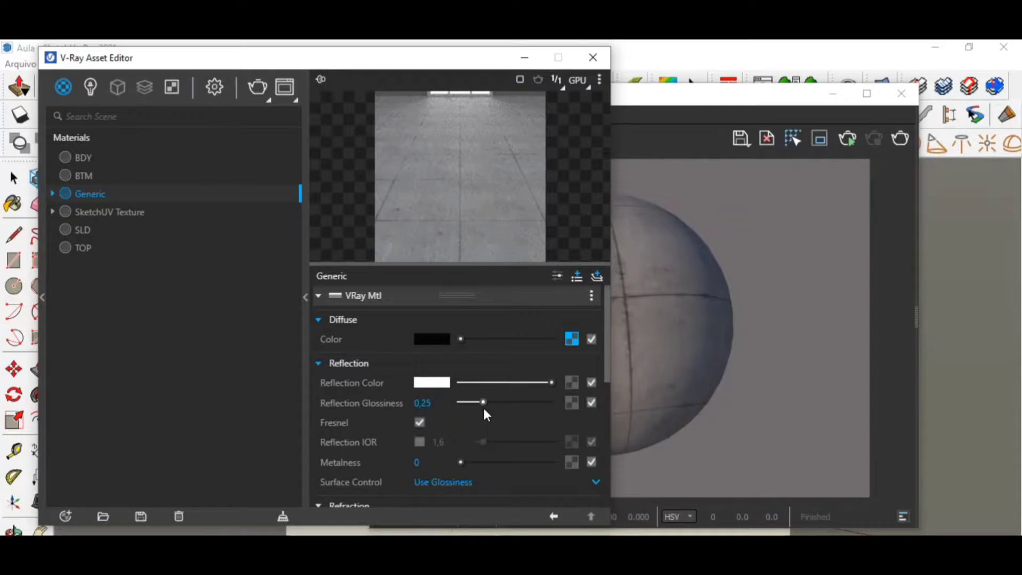
Preview the Generic material in the Fabric scene and replace its diffuse bitmap with Fabric039_4K_Color from the Fabric039_4K-JPG folder
click(598, 82)
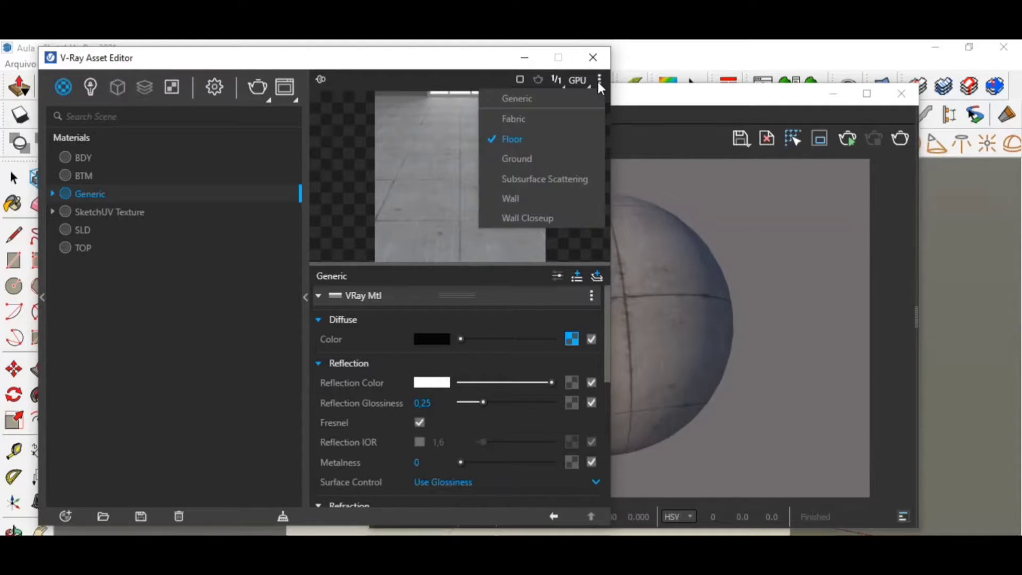
click(558, 128)
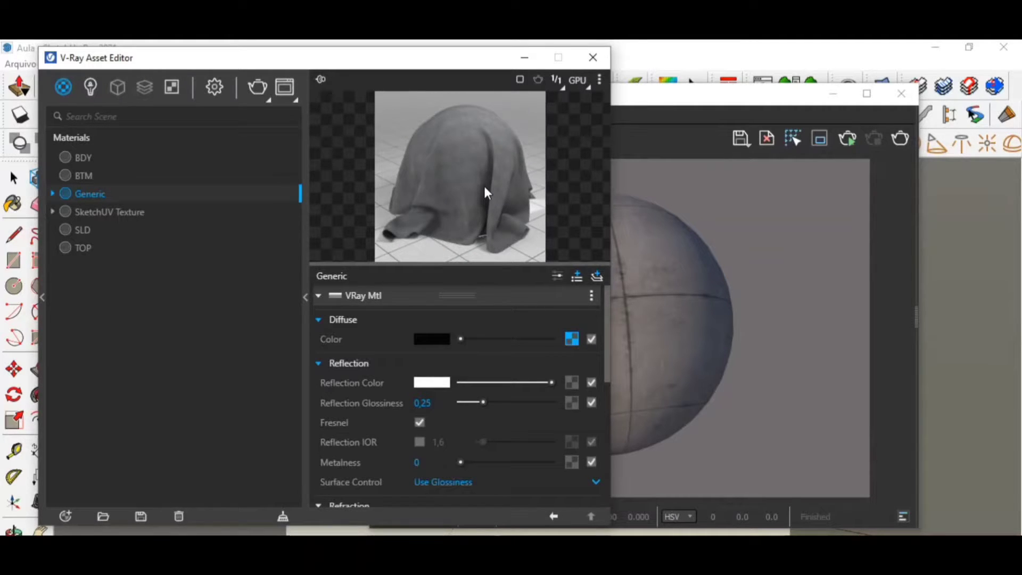
click(567, 335)
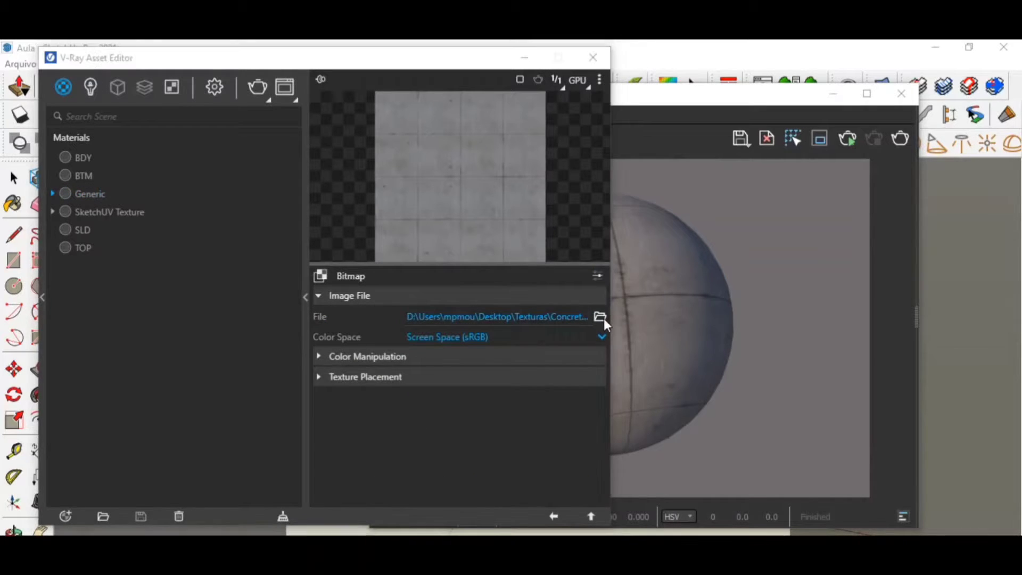
click(603, 320)
click(169, 113)
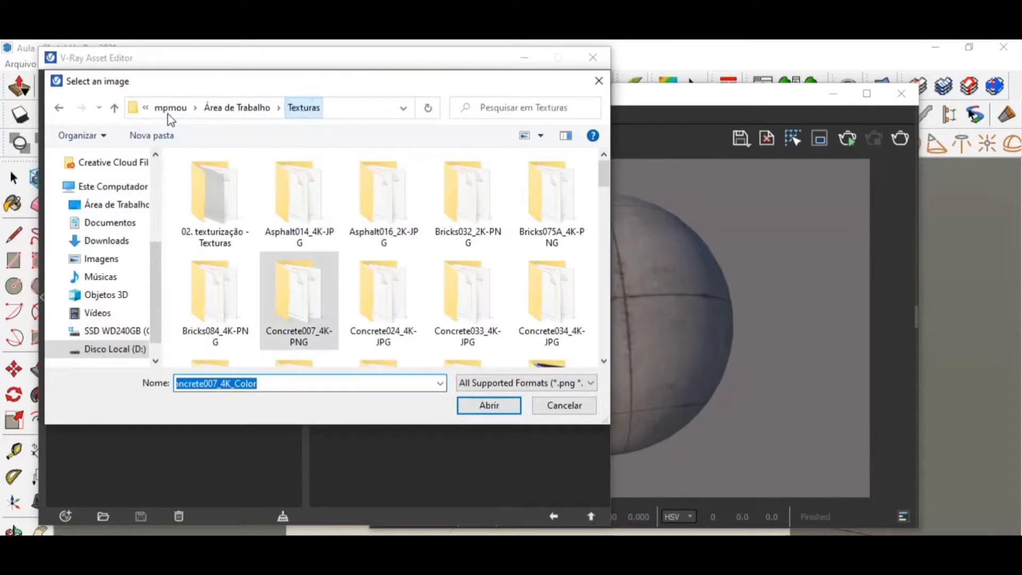
scroll(417, 322, down, 2)
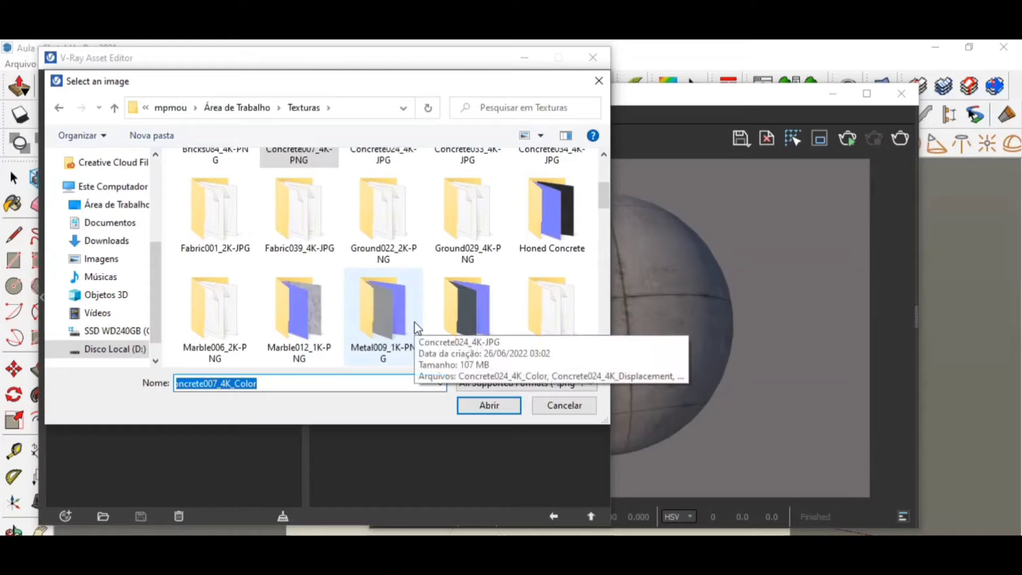
double_click(321, 224)
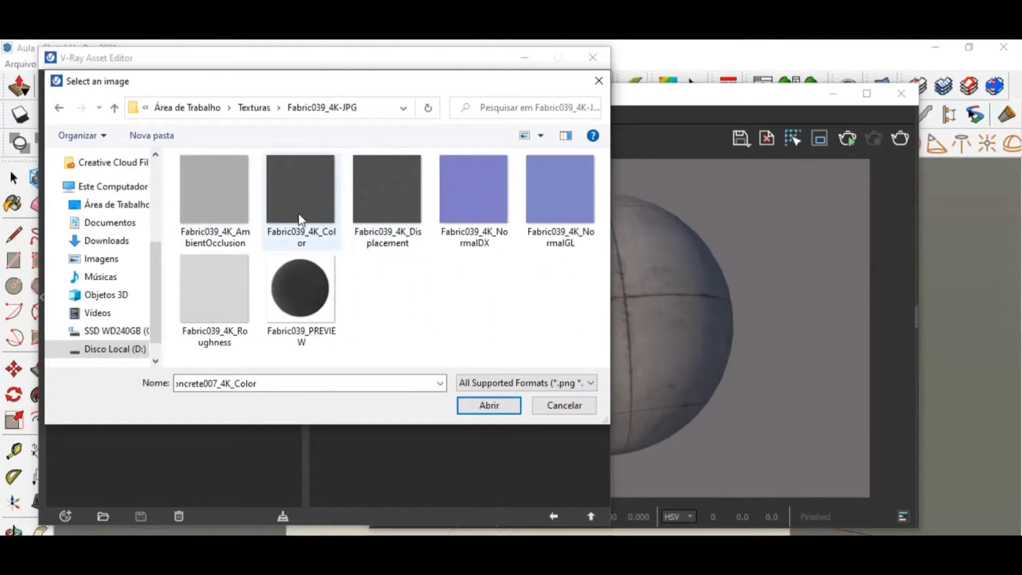
double_click(300, 218)
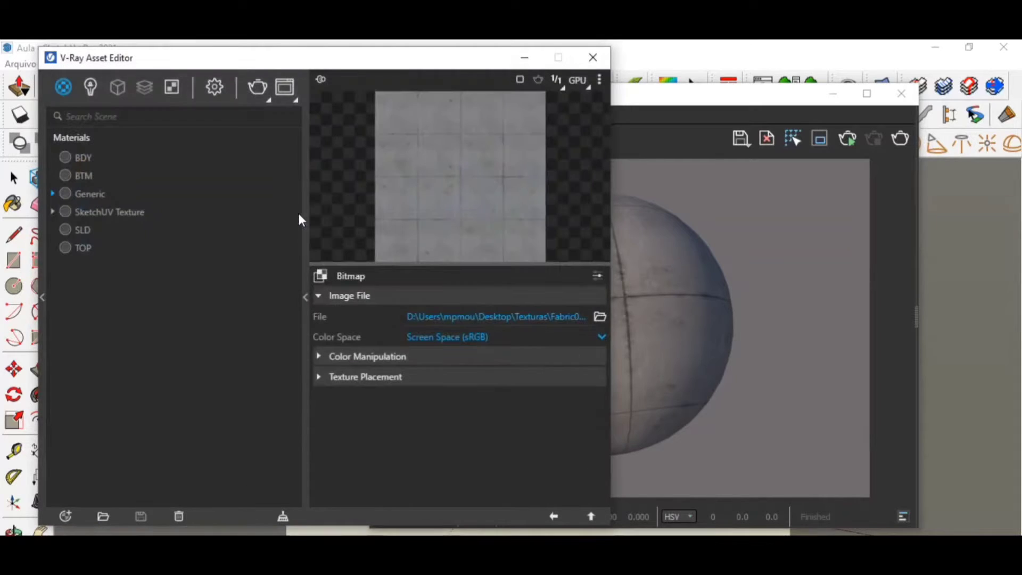
click(554, 516)
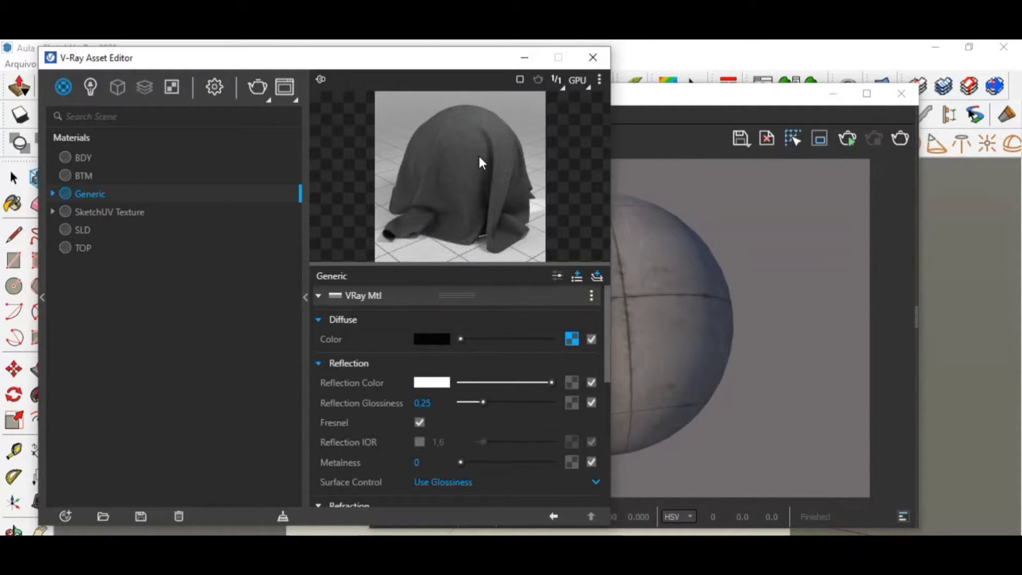
Enlarge the material preview area and look over the Generic material's reflection and refraction parameters
drag(487, 264, 507, 382)
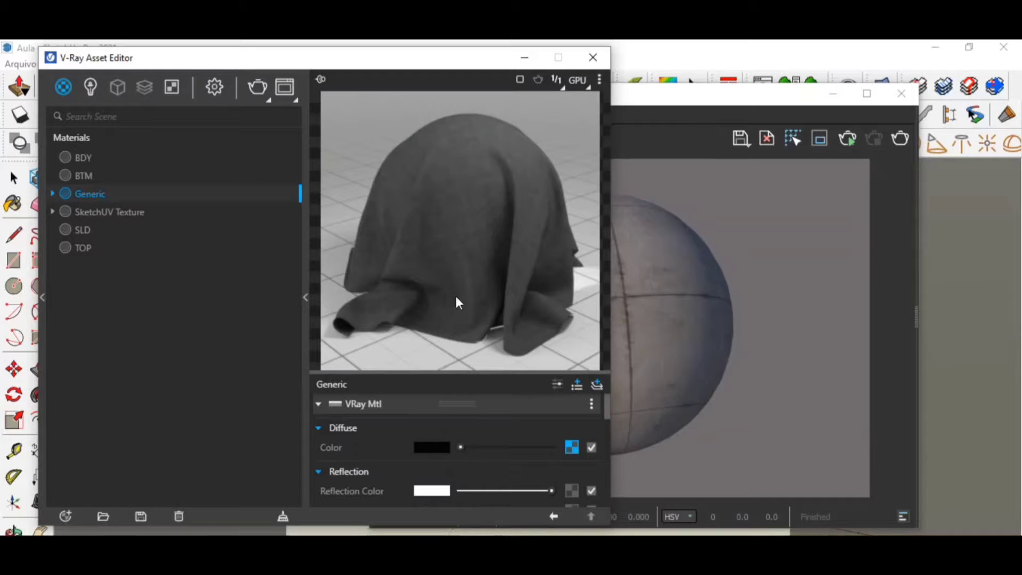
drag(482, 375, 482, 321)
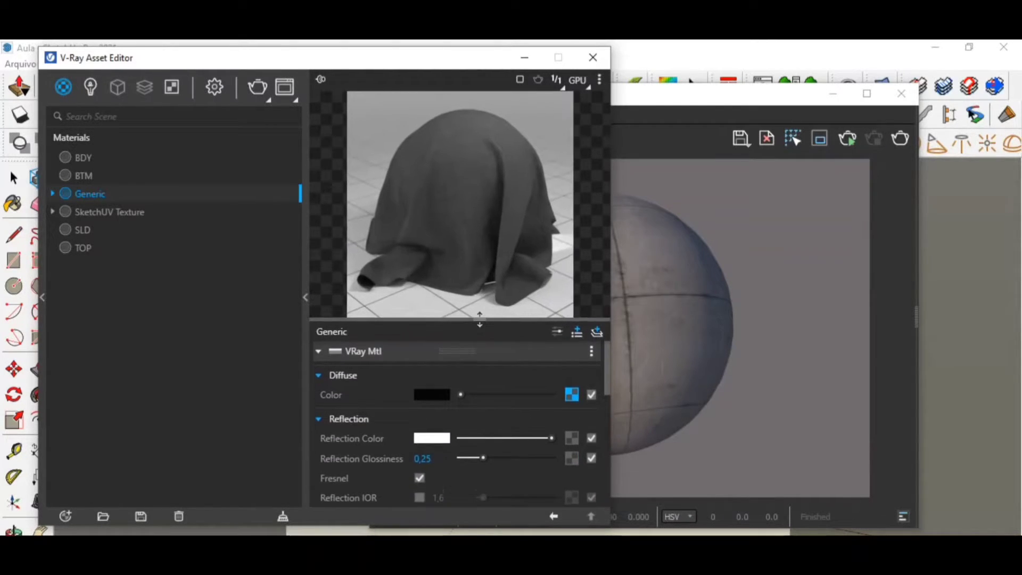
scroll(456, 388, down, 4)
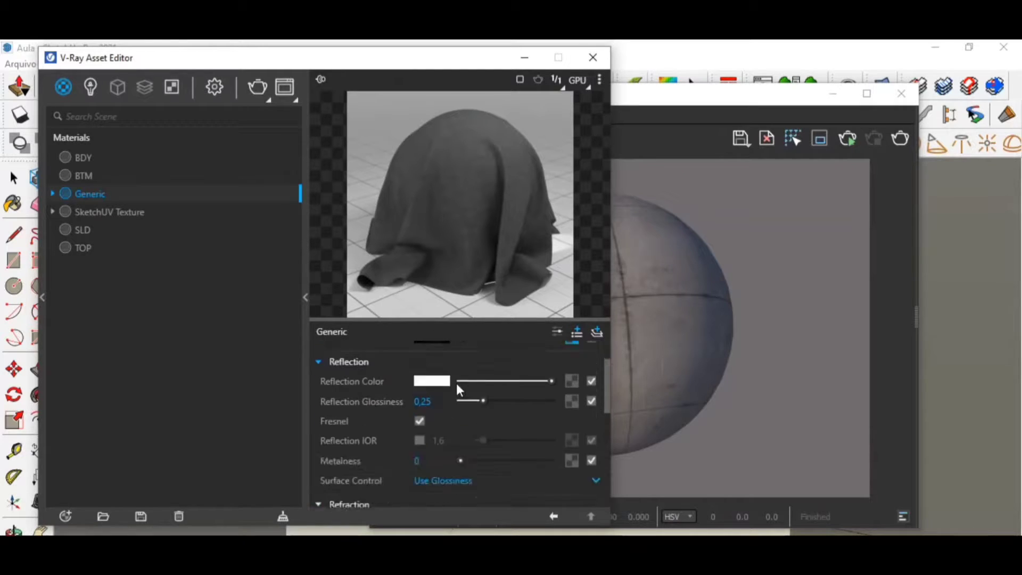
scroll(456, 388, up, 5)
scroll(519, 409, down, 3)
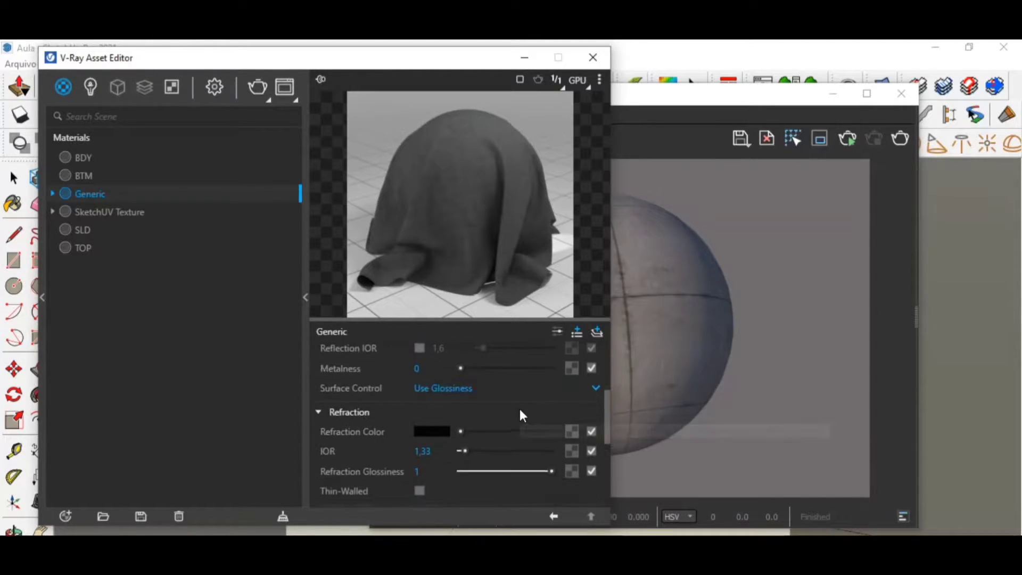
scroll(509, 350, up, 3)
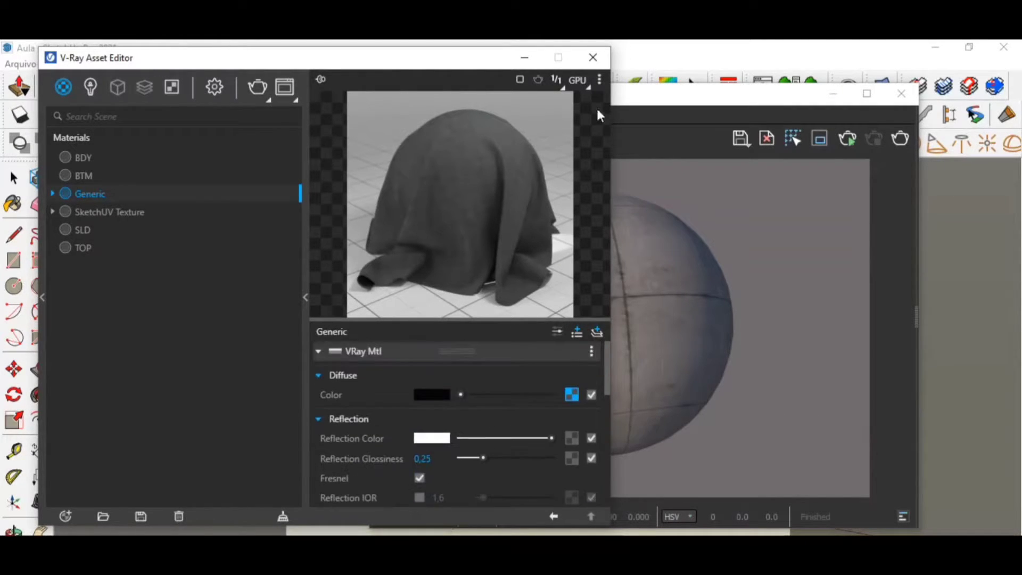
Preview the fabric-textured Generic material in the Ground scene and in the Wall scene
click(559, 81)
click(519, 158)
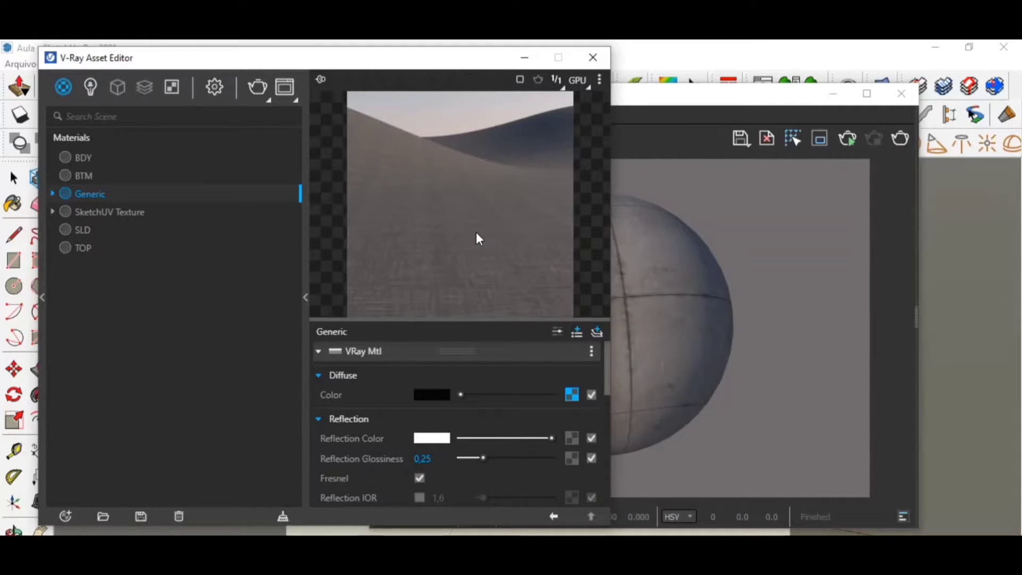
click(600, 78)
click(551, 206)
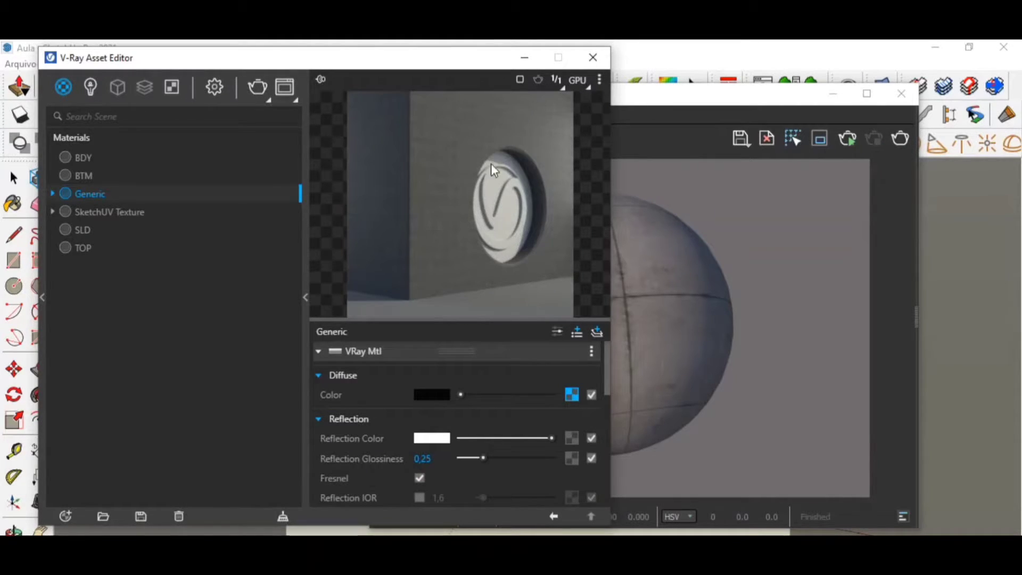
Replace the Generic material's diffuse bitmap with a wood image from the Wood073_2K-PNG texture folder and return to the material's parameters
click(573, 396)
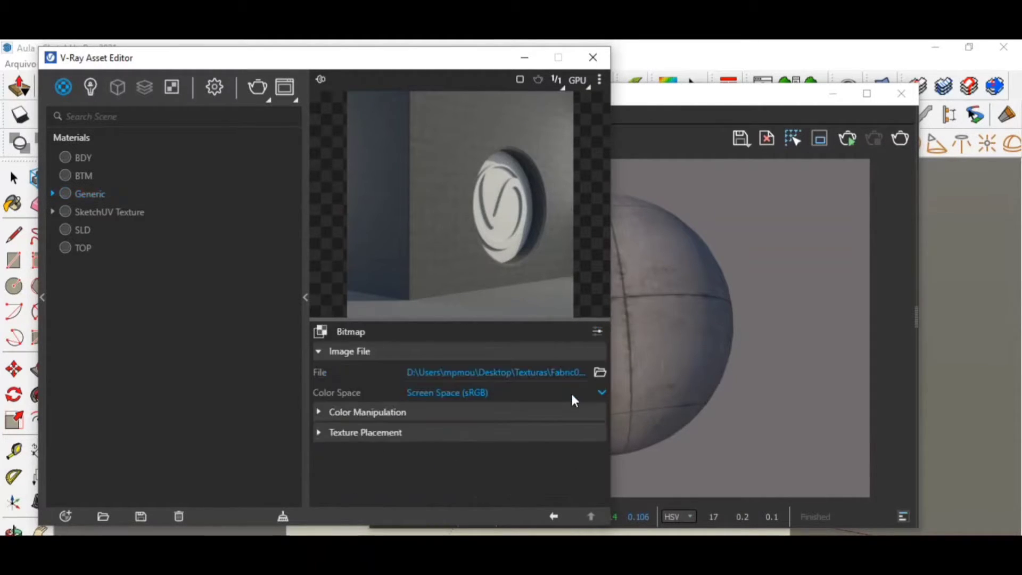
click(600, 372)
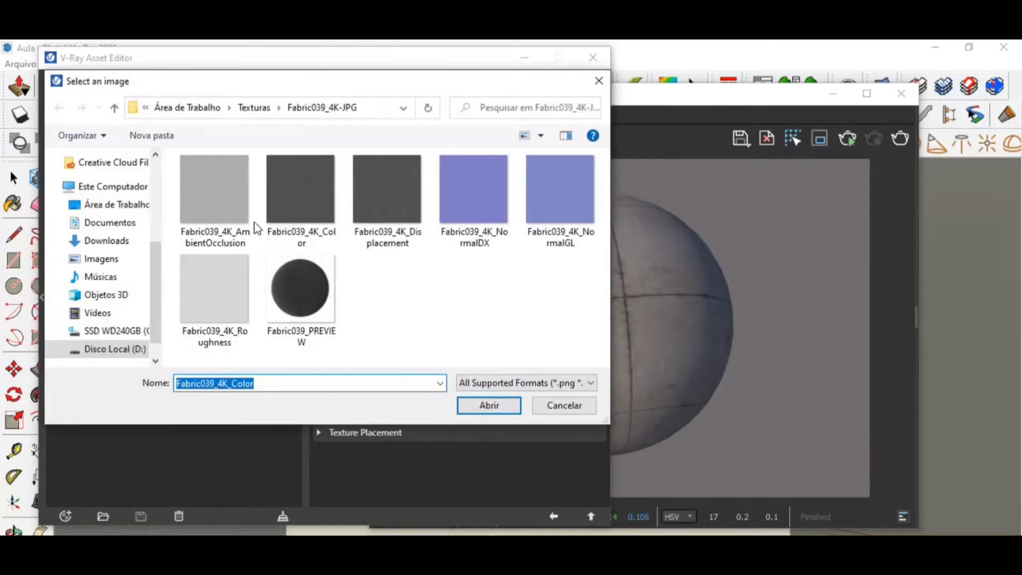
click(264, 109)
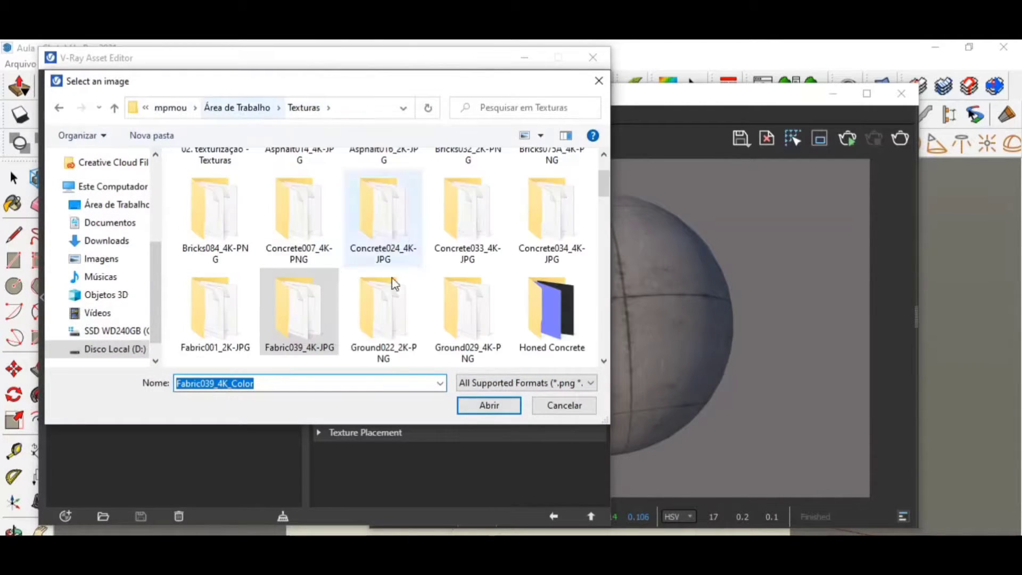
scroll(475, 314, down, 5)
scroll(477, 318, up, 2)
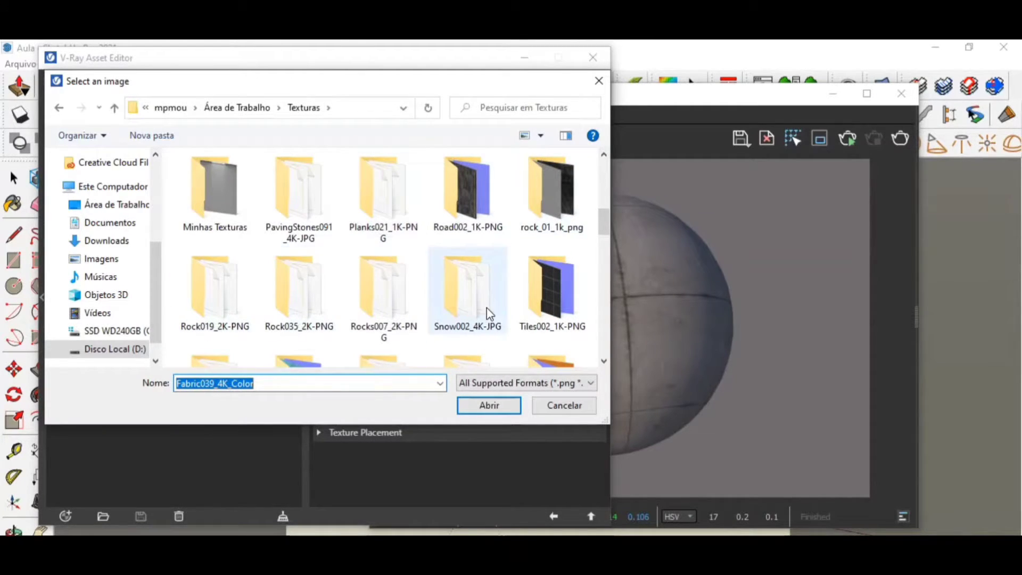
scroll(486, 308, down, 2)
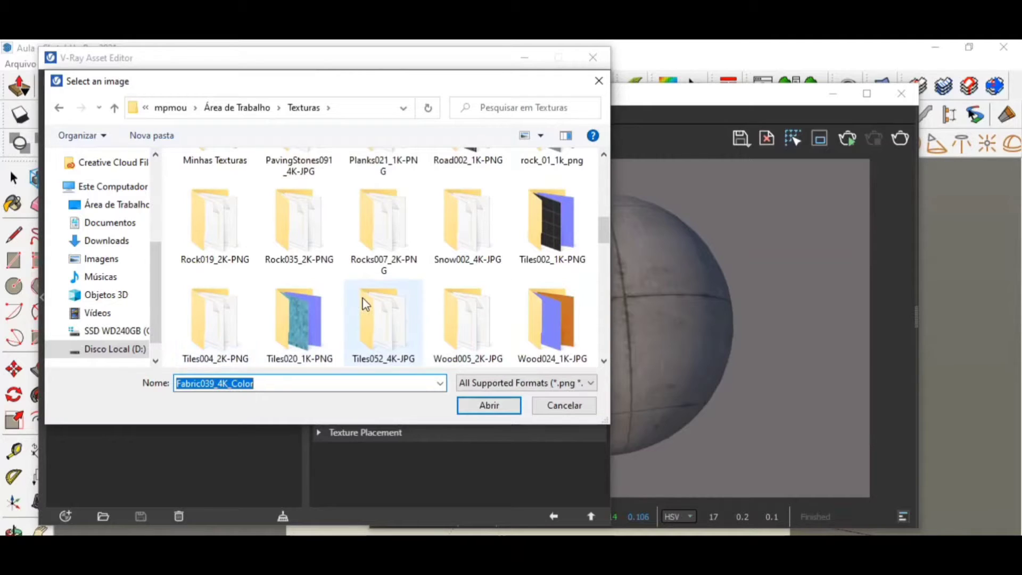
scroll(373, 323, down, 2)
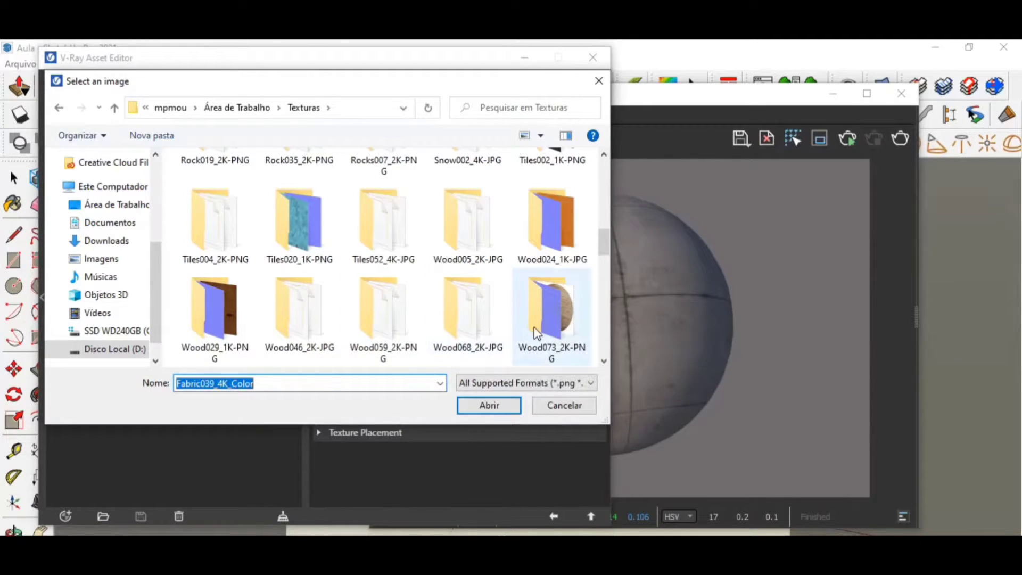
double_click(539, 298)
double_click(307, 193)
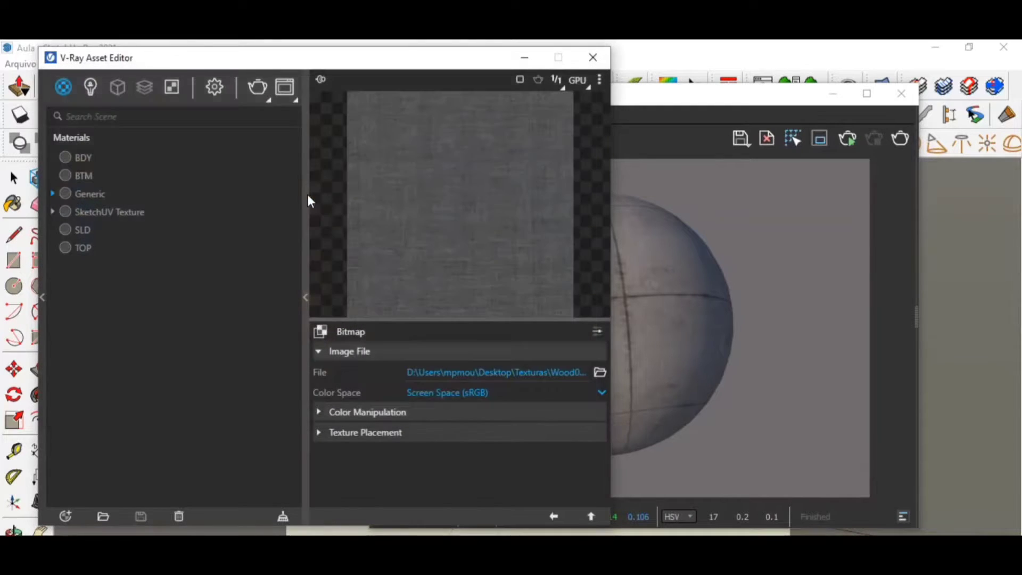
click(553, 516)
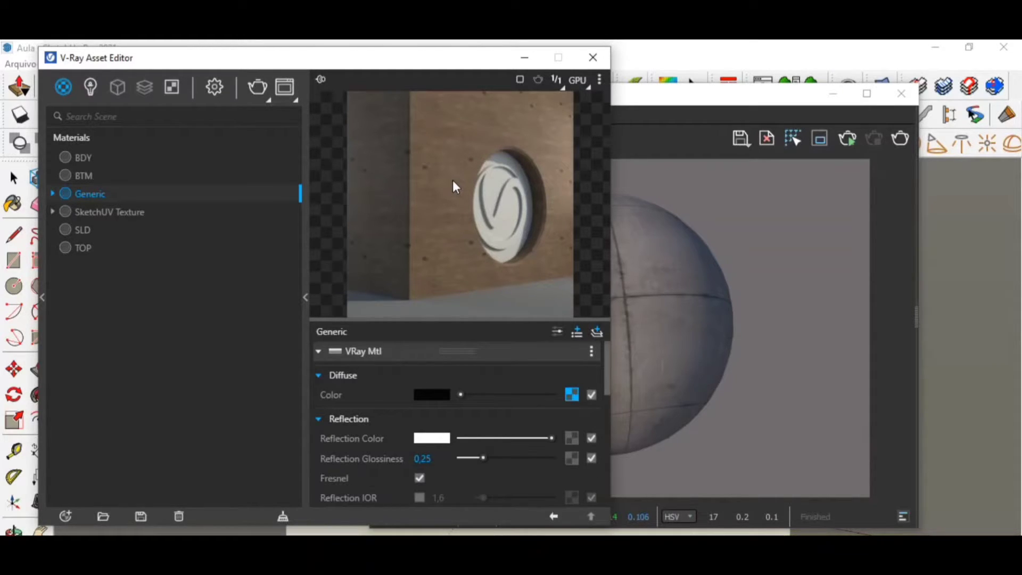
Preview the wood-textured Generic material in the Wall Closeup and Floor scenes and look through all its parameters
click(600, 81)
click(542, 212)
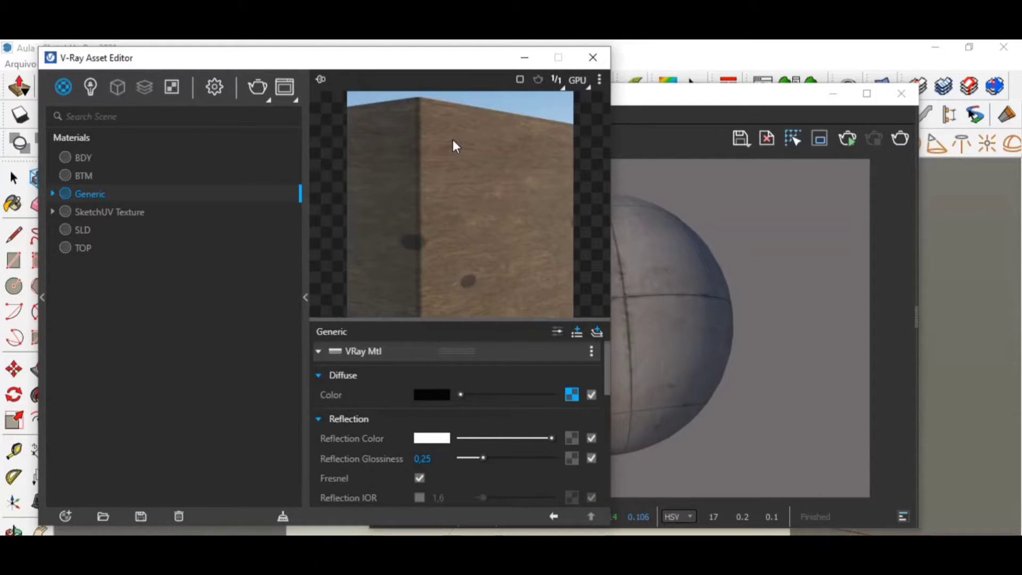
click(599, 77)
click(531, 137)
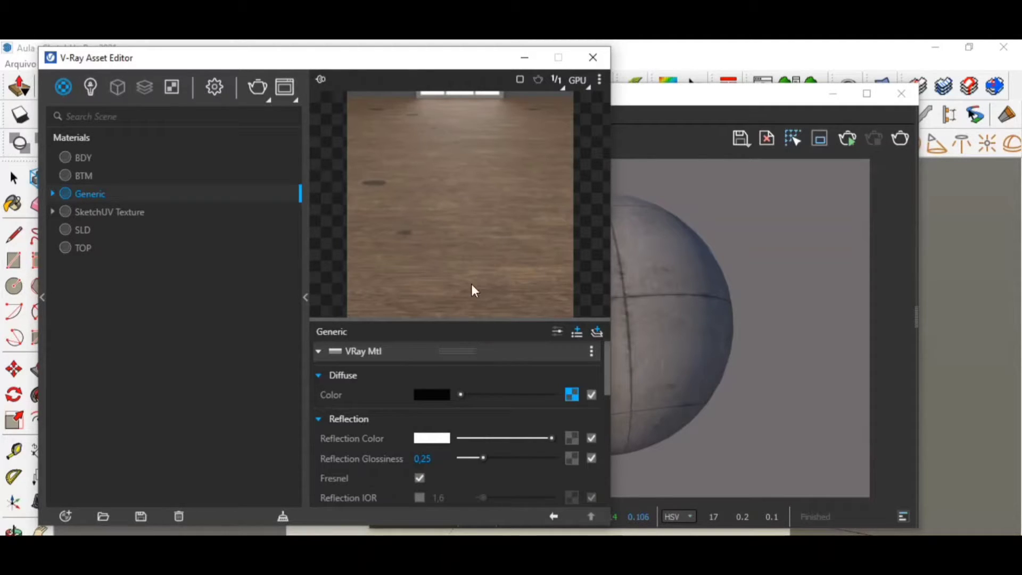
scroll(511, 402, down, 5)
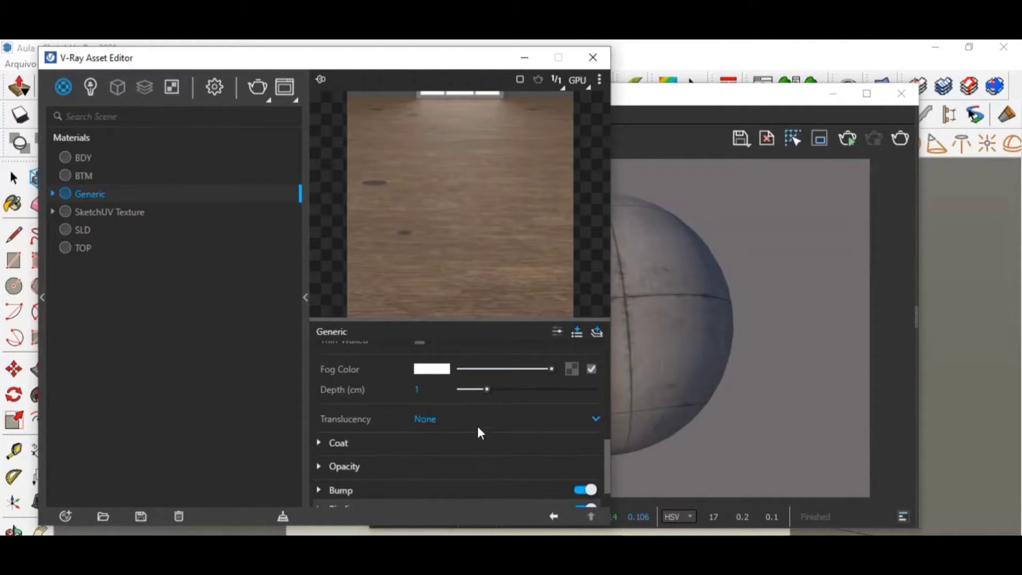
scroll(457, 434, down, 2)
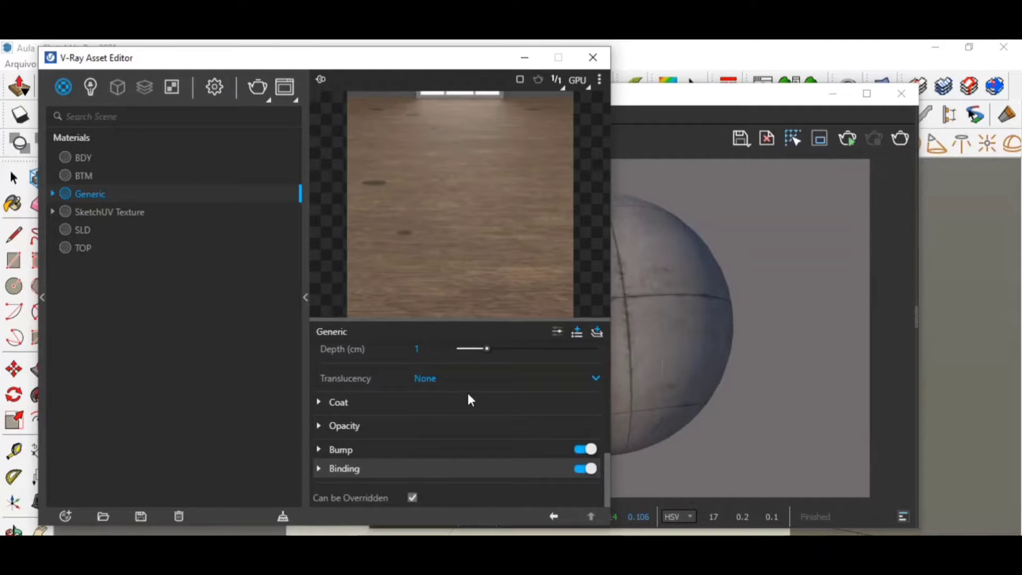
scroll(468, 396, up, 10)
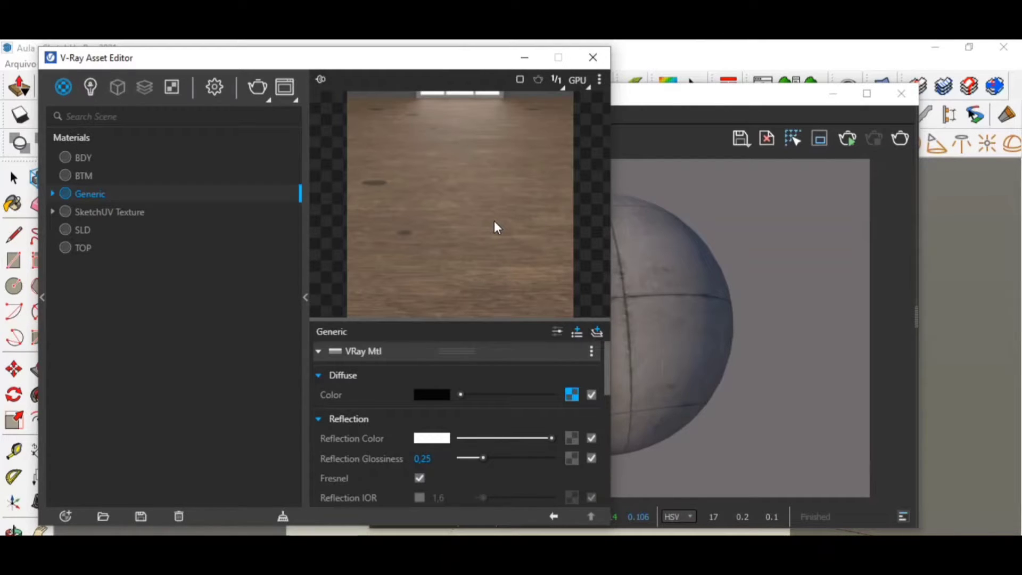
Minimize the render window and the Asset Editor, inspect the wood-textured sphere from another angle and deselect it
click(834, 94)
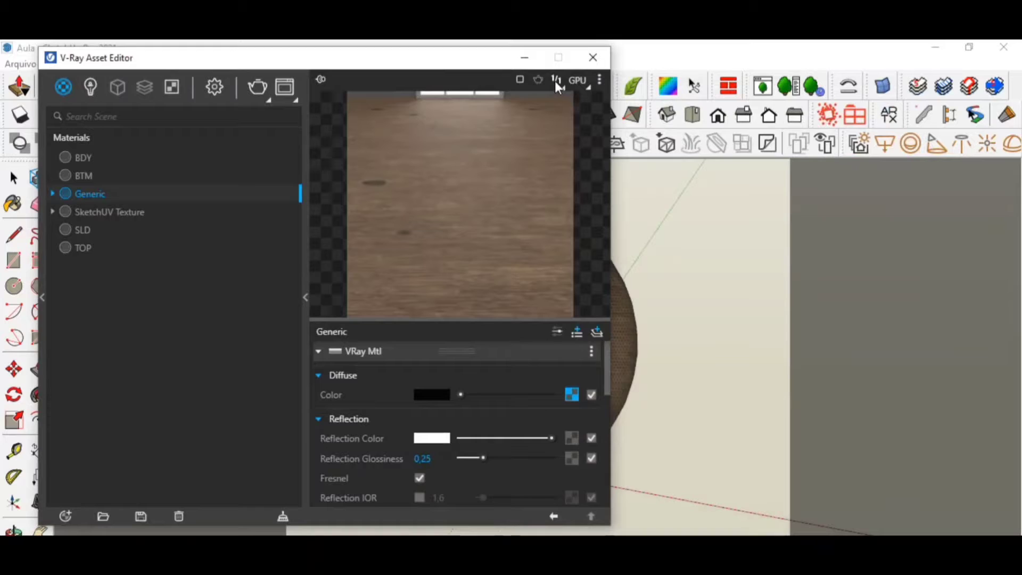
click(525, 60)
click(14, 177)
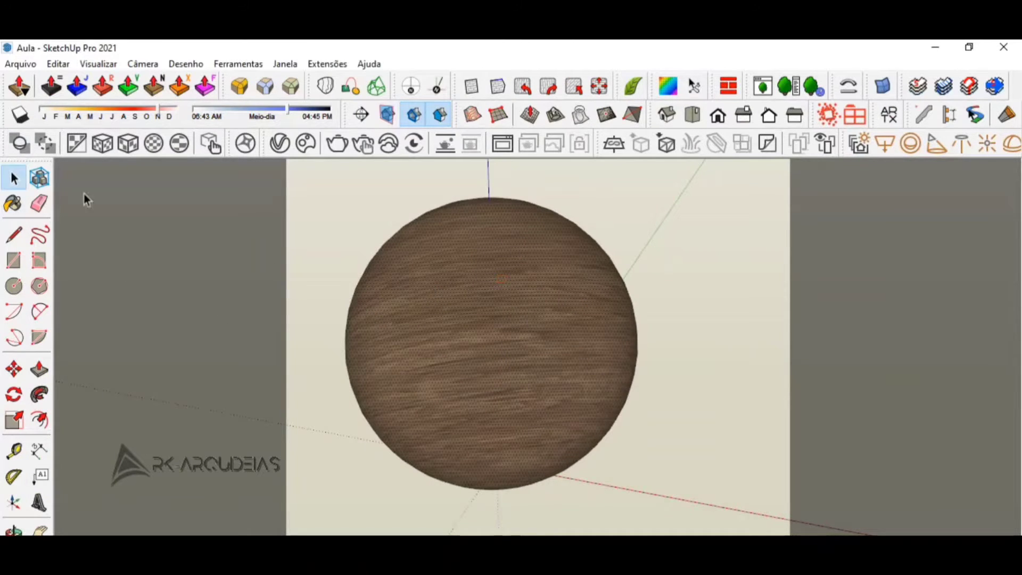
mouse_move(459, 372)
middle_down()
mouse_move(276, 465)
mouse_move(195, 320)
mouse_move(644, 334)
mouse_move(228, 422)
mouse_move(653, 397)
mouse_move(847, 415)
middle_up()
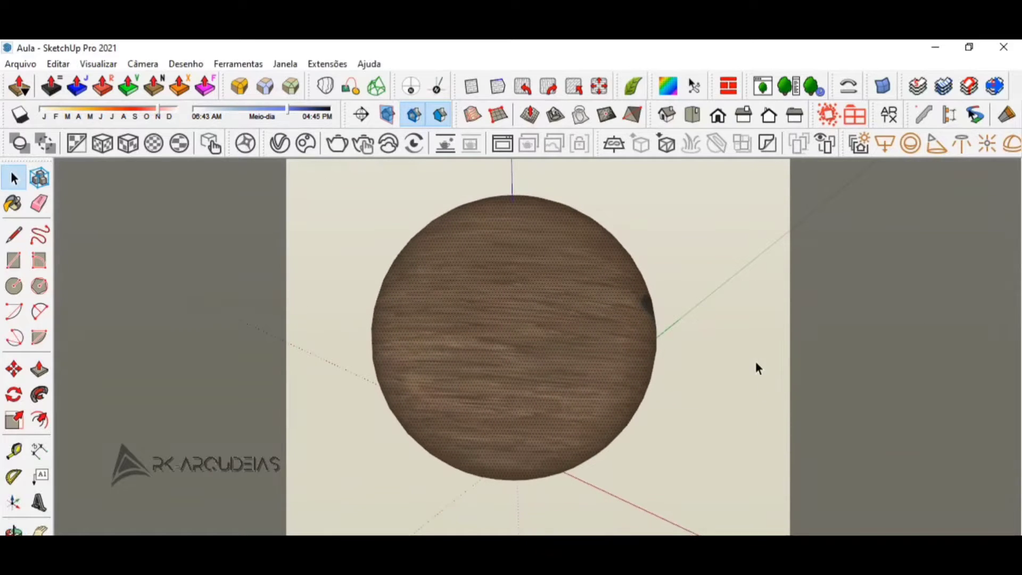
click(739, 353)
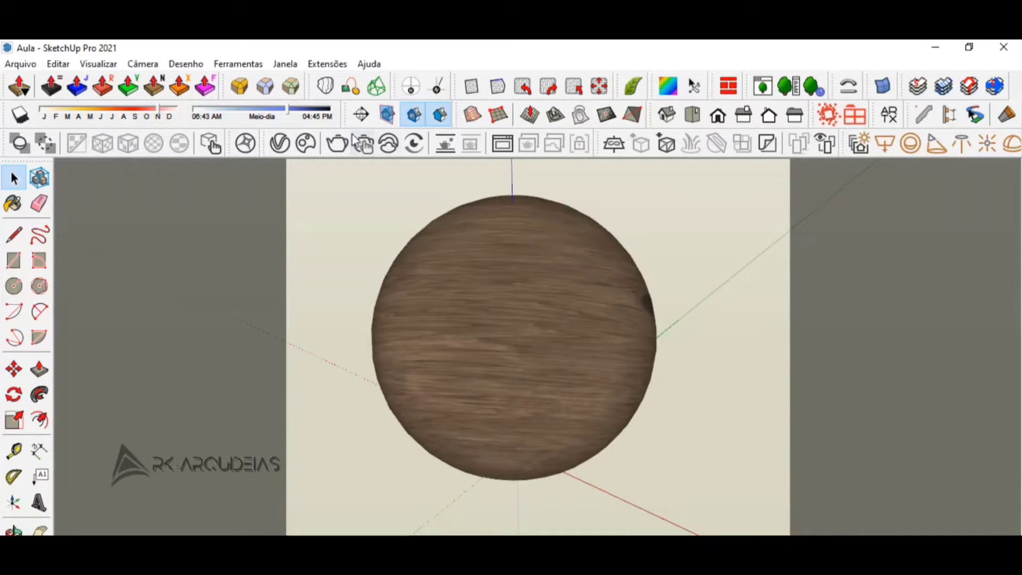
Reopen the V-Ray Asset Editor and select all objects in the scene that use the Generic material
click(281, 143)
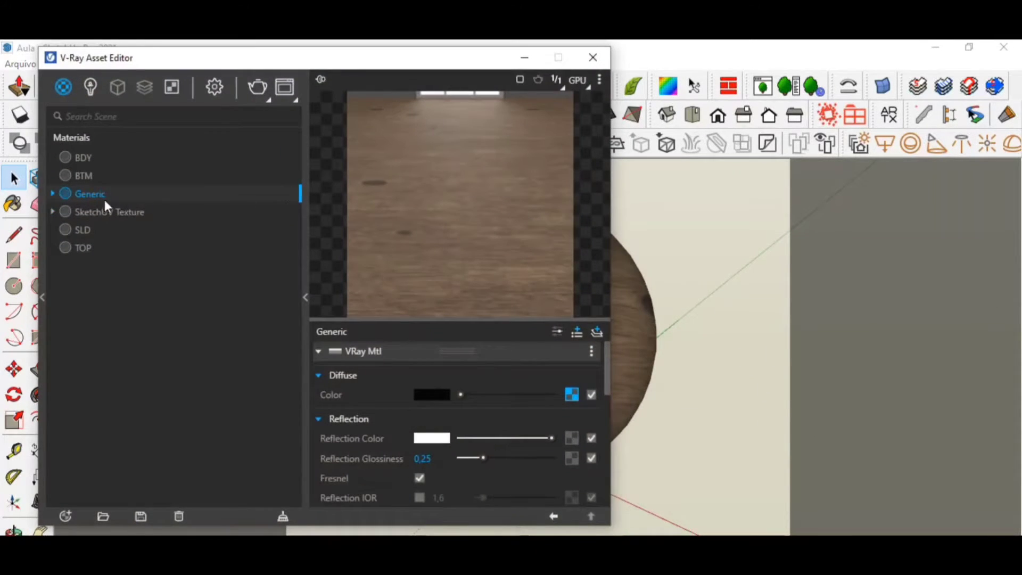
right_click(87, 193)
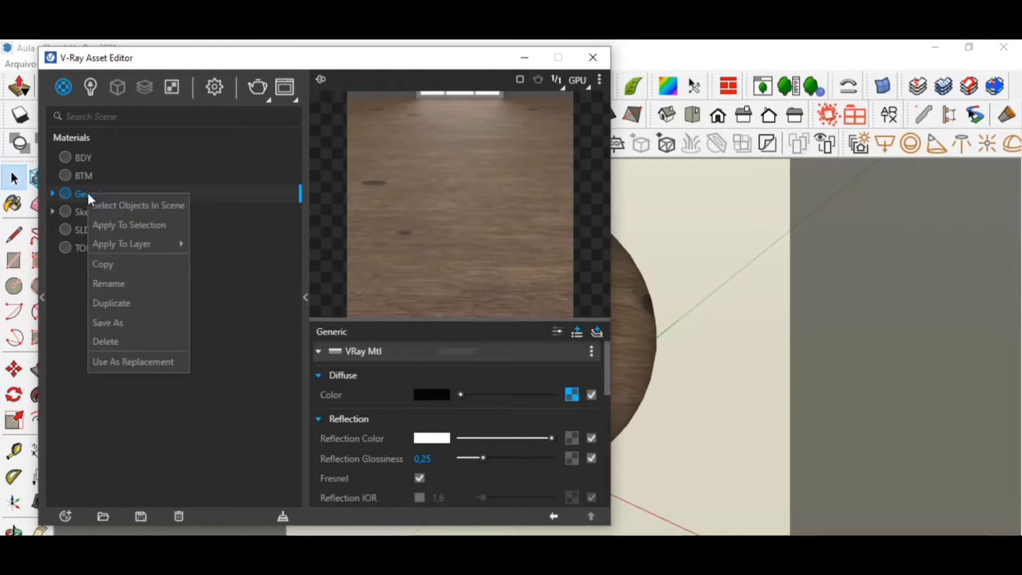
click(141, 211)
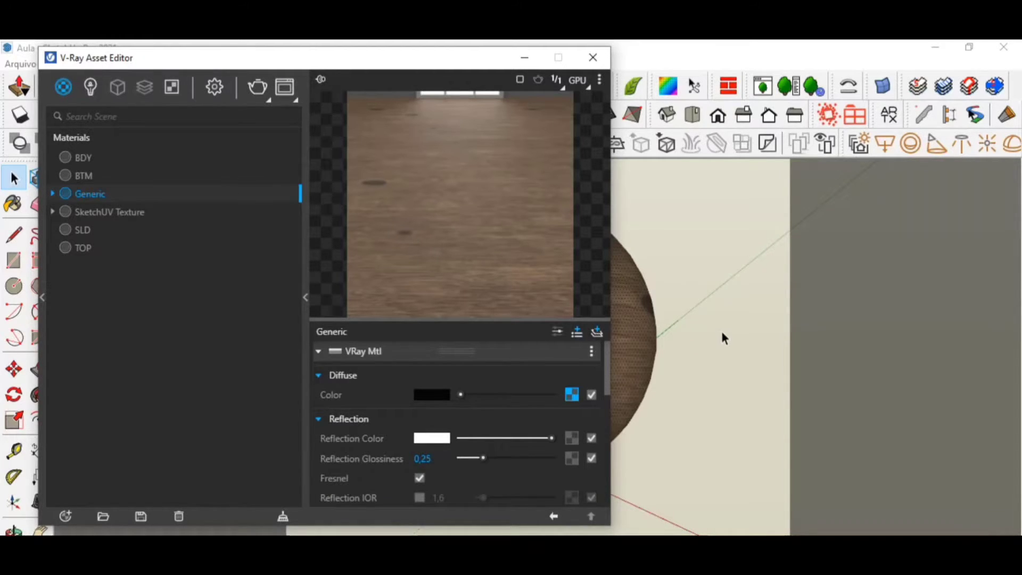
Review the Generic material's context options and compare the previews of the BTM, BDY, SLD and TOP materials
mouse_move(721, 338)
middle_down()
mouse_move(714, 327)
mouse_move(383, 304)
mouse_move(133, 223)
middle_up()
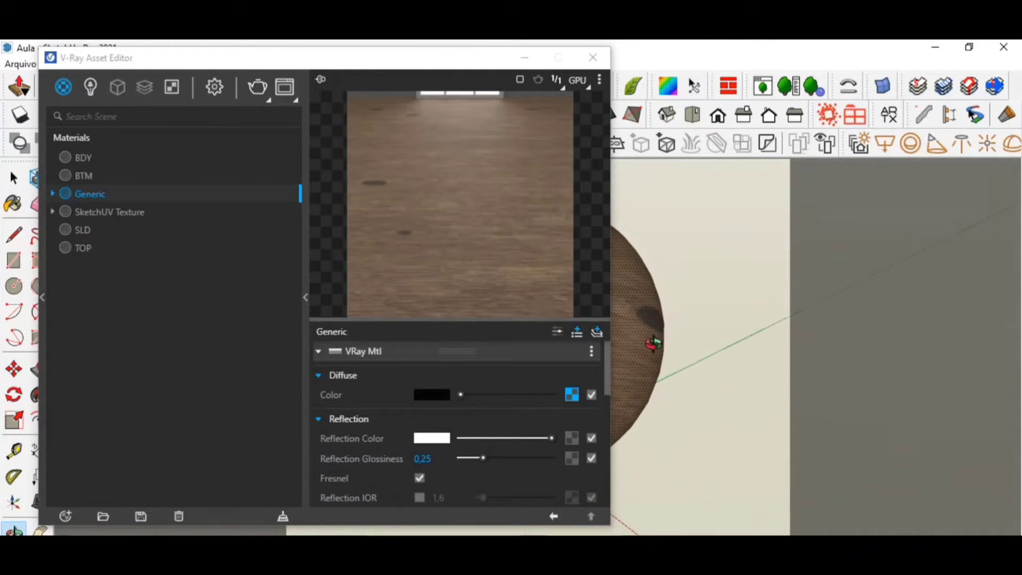
right_click(92, 195)
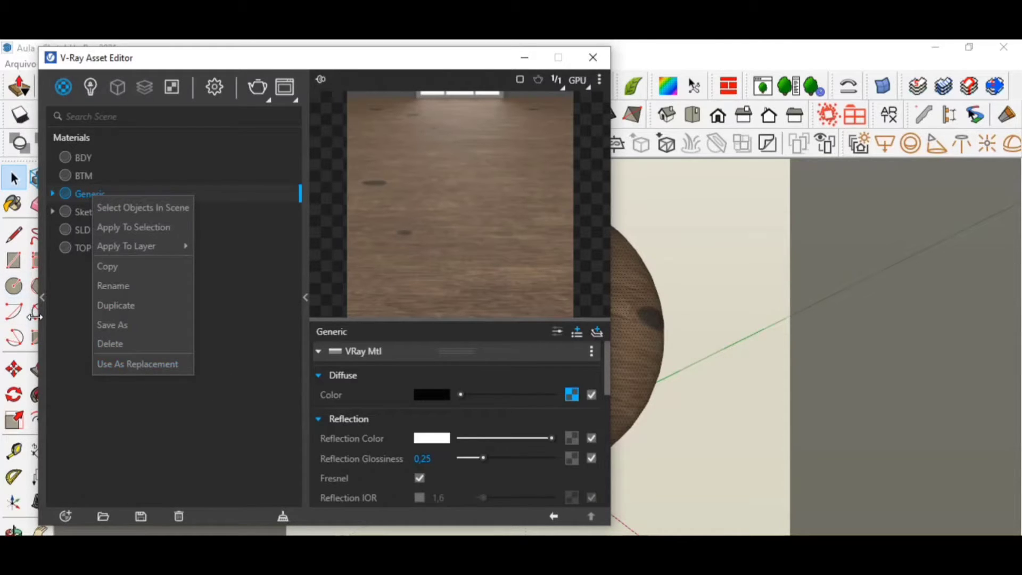
click(241, 352)
click(91, 174)
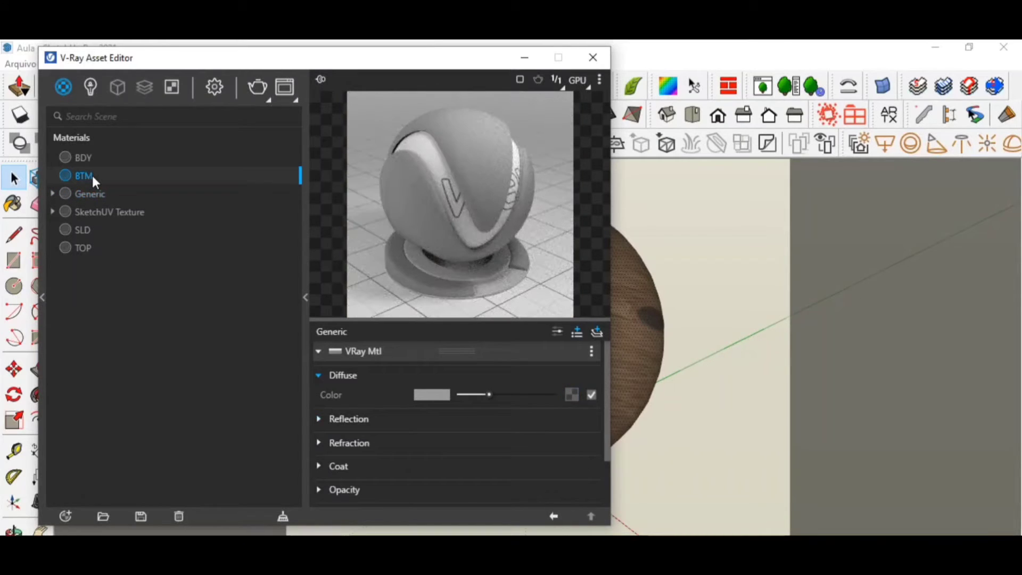
click(83, 153)
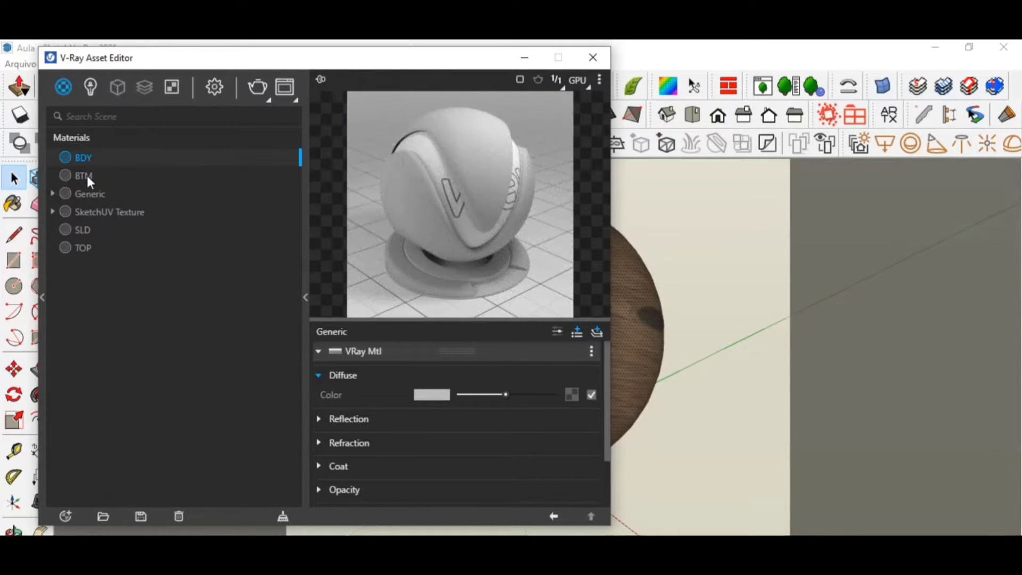
click(88, 174)
click(88, 229)
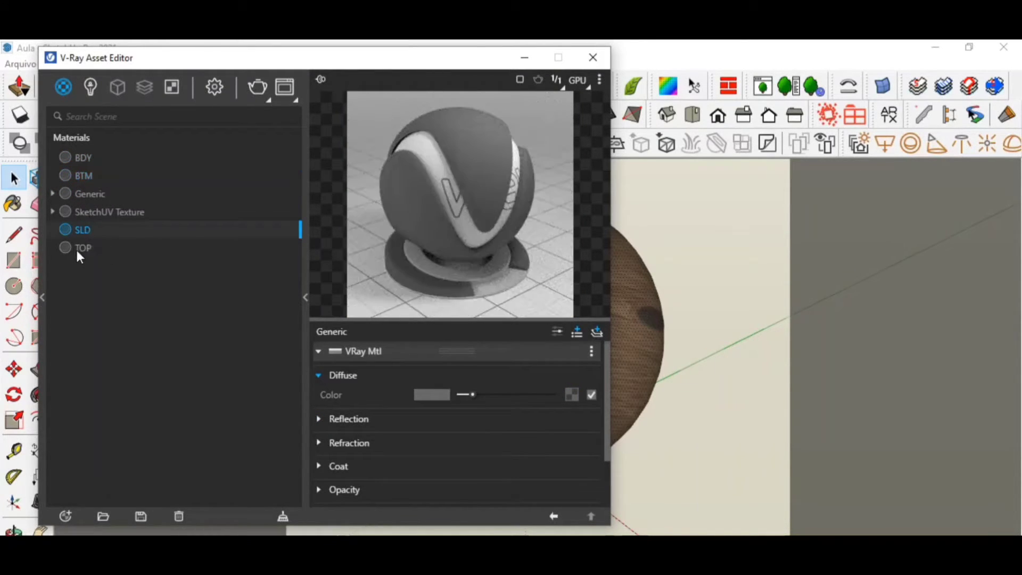
click(78, 247)
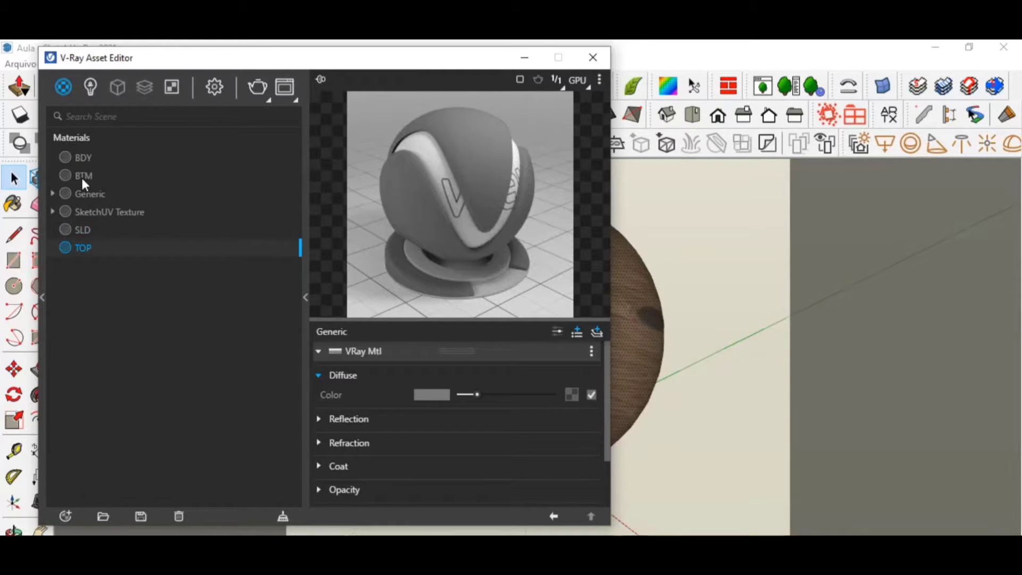
click(81, 155)
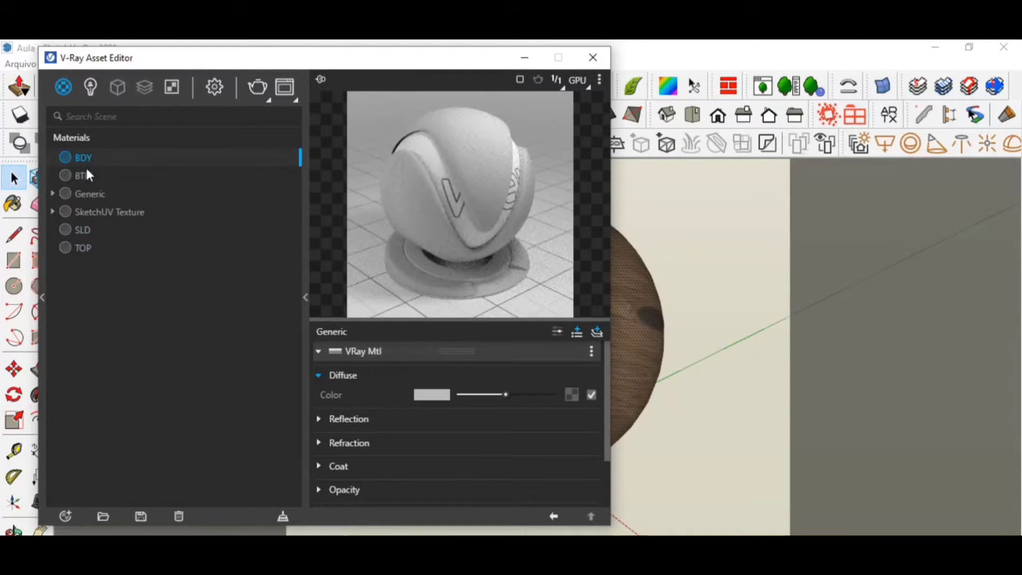
click(85, 228)
Mark SketchUV Texture as the replacement material and substitute it for the Generic material in the scene
click(94, 210)
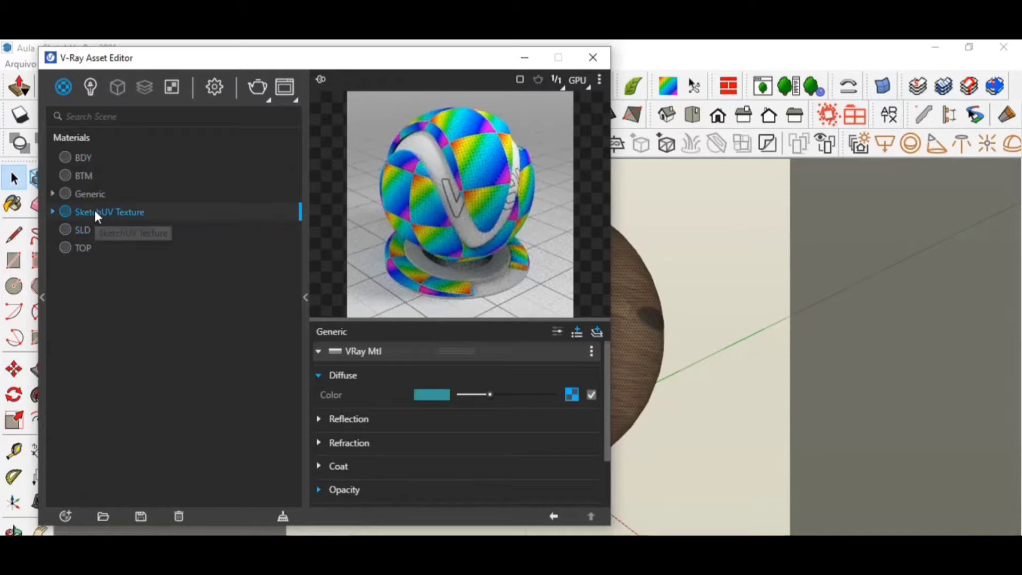
right_click(95, 213)
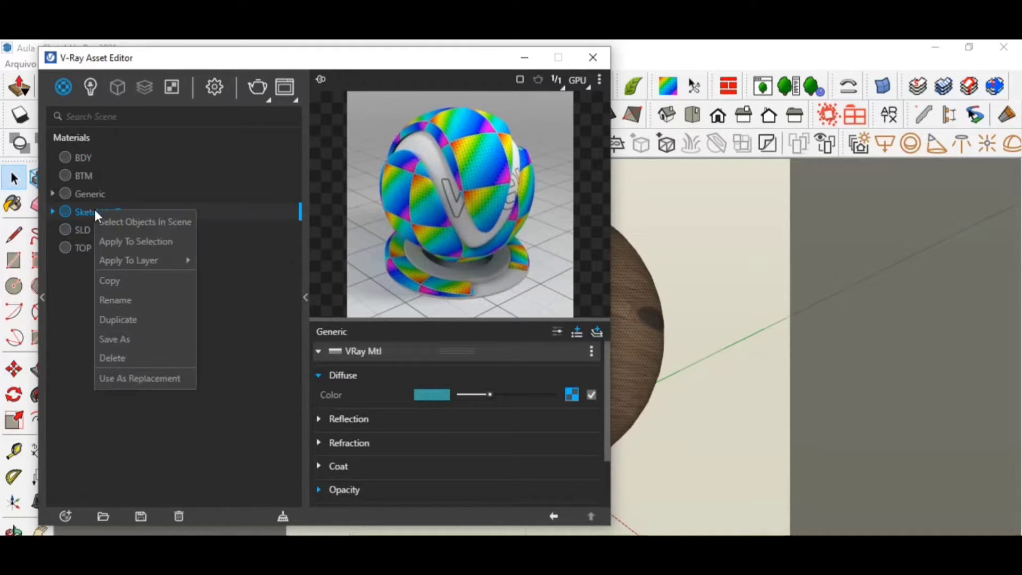
click(159, 376)
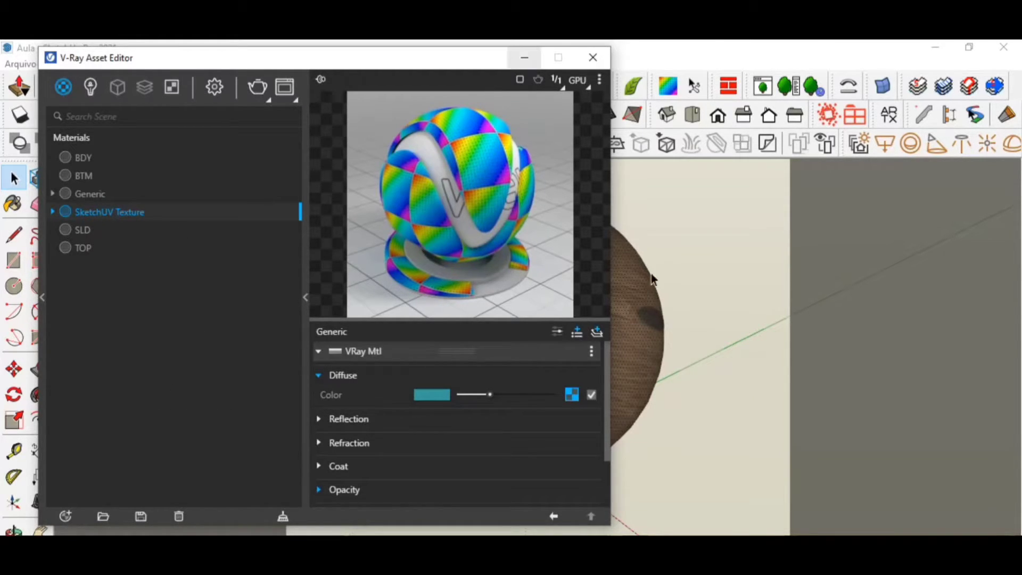
click(94, 193)
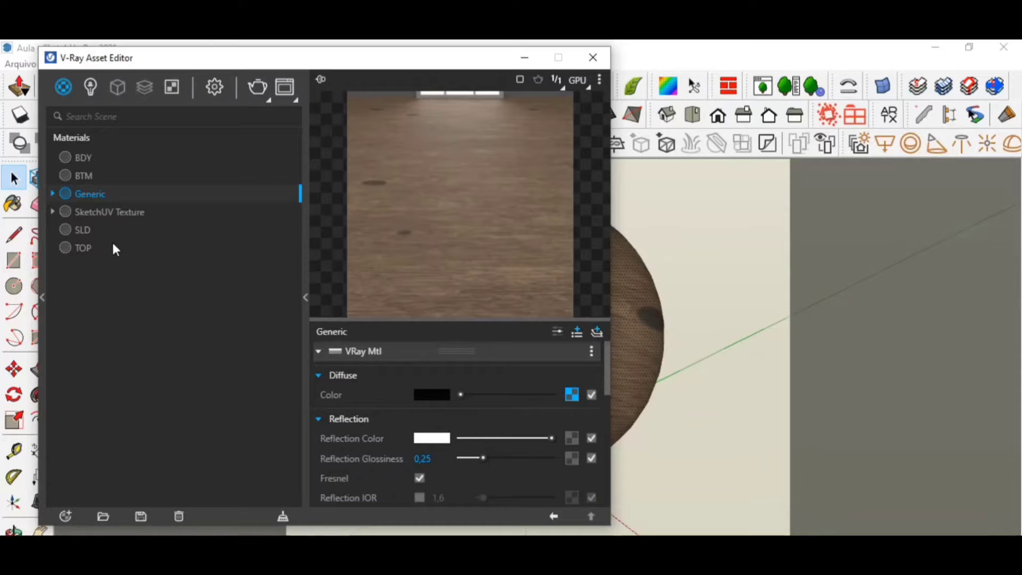
right_click(103, 201)
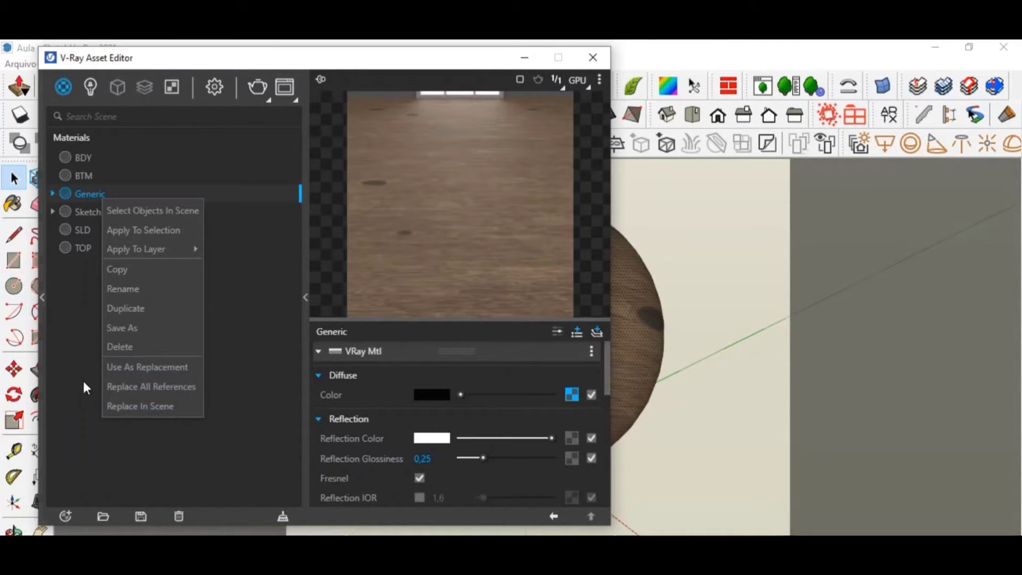
click(142, 406)
mouse_move(644, 366)
middle_down()
mouse_move(465, 337)
mouse_move(311, 403)
mouse_move(645, 486)
middle_up()
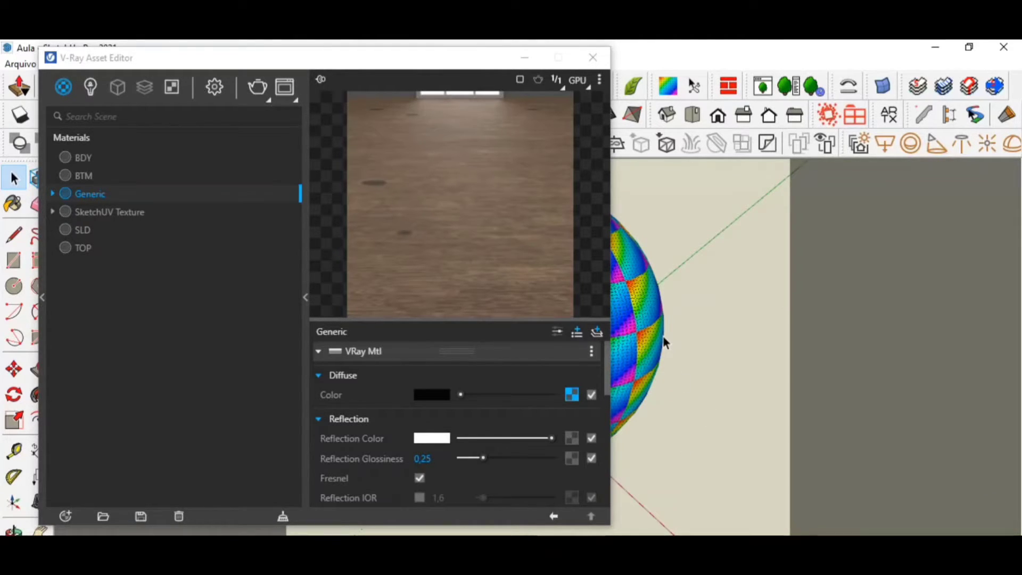
Minimize the Asset Editor and draw a rectangle beside the sphere along the red axis
click(530, 63)
scroll(403, 378, down, 5)
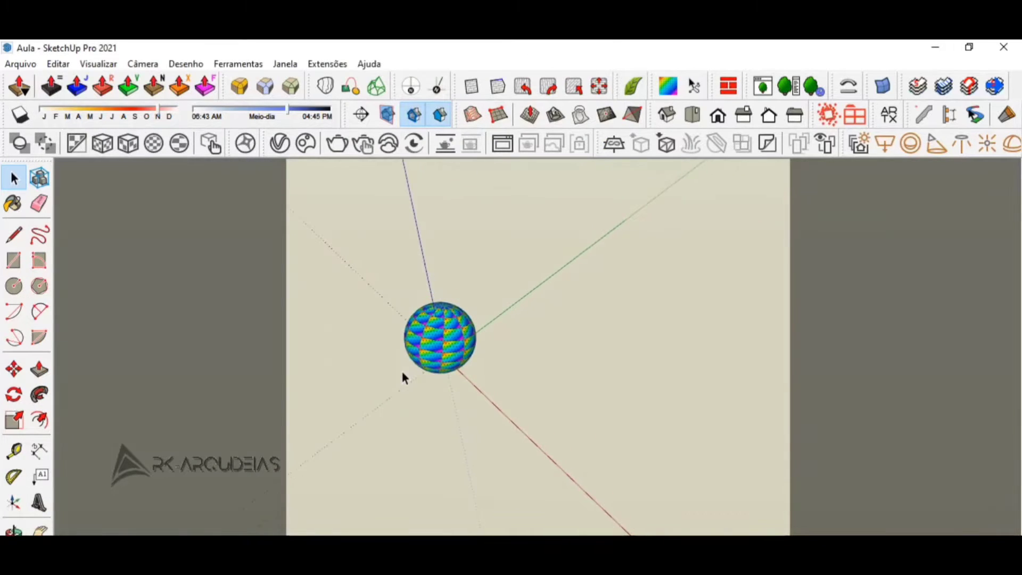
middle_drag(402, 378, 453, 374)
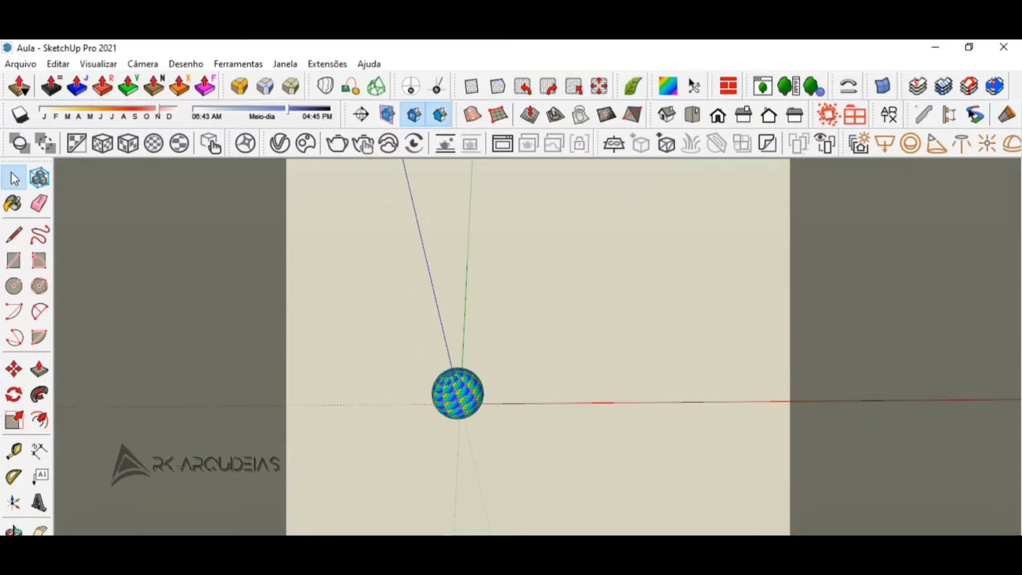
click(10, 269)
scroll(639, 418, up, 6)
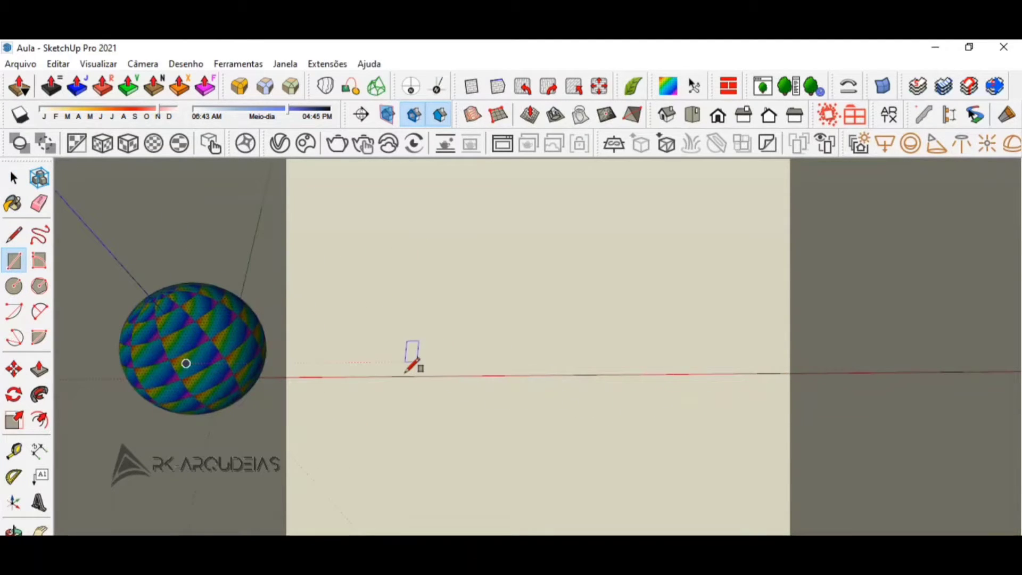
click(419, 362)
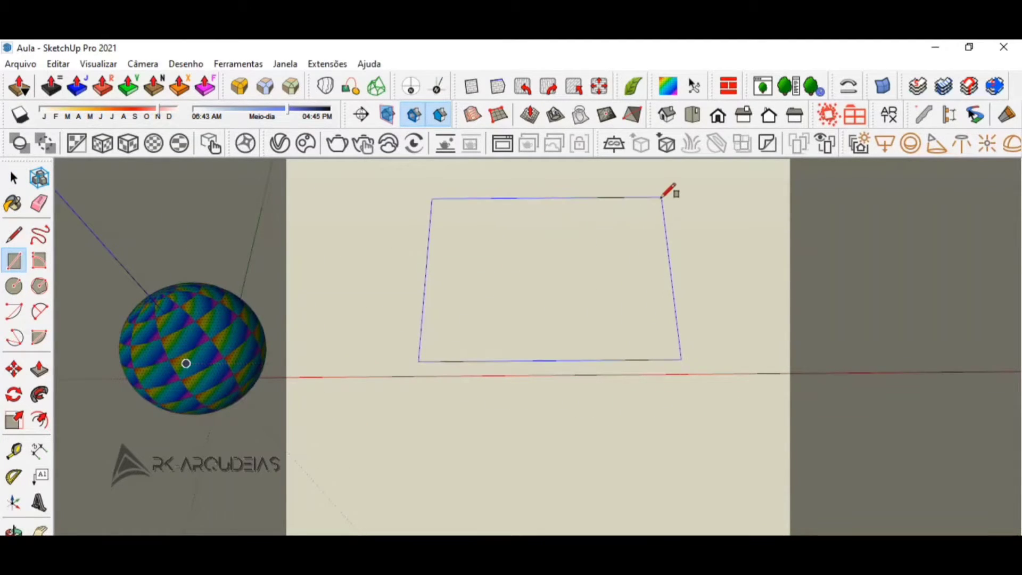
click(662, 197)
middle_drag(541, 289, 552, 336)
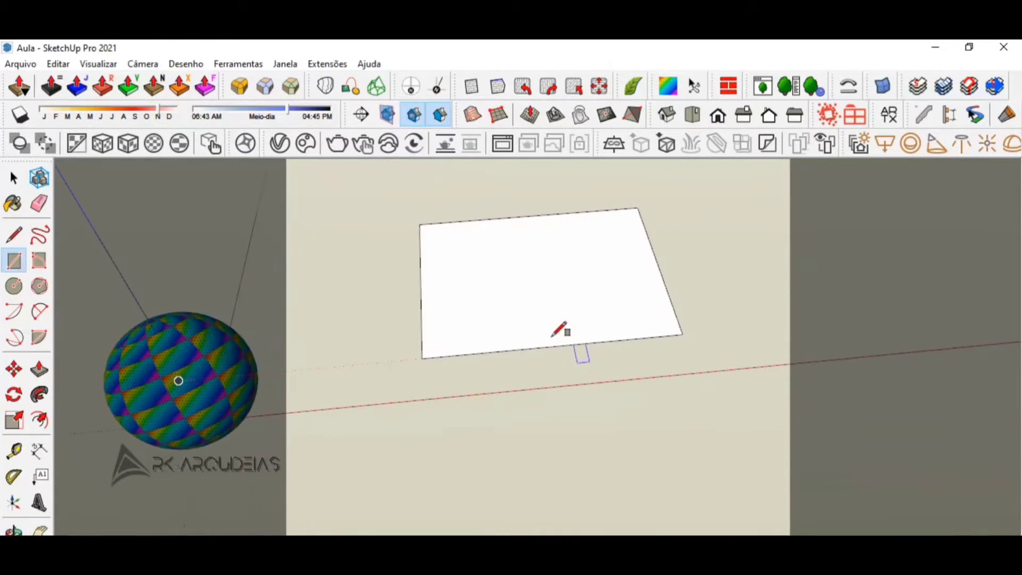
key(space)
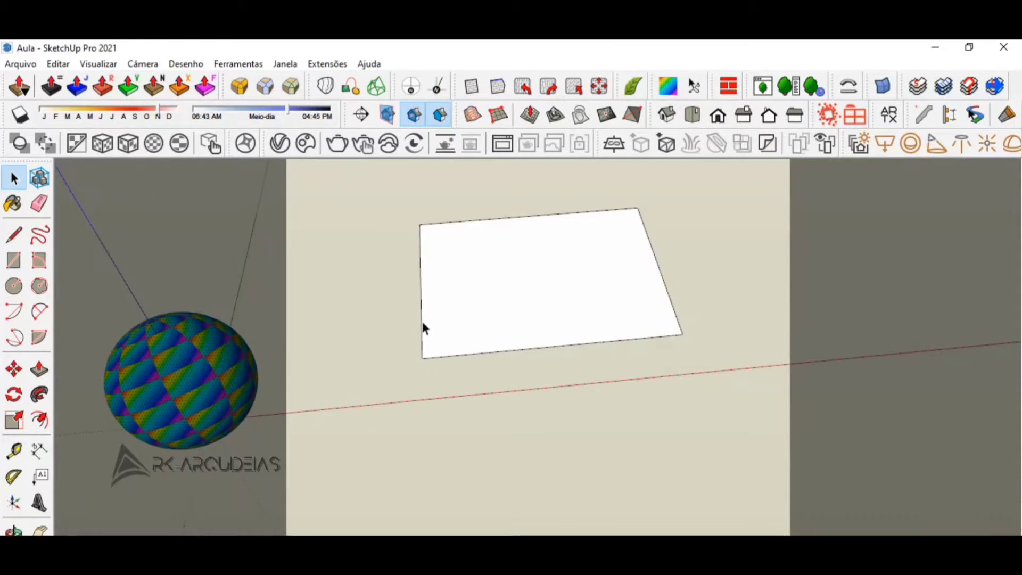
Copy the rectangle's short edge nearest the sphere to the opposite edge and divide the span with /5 into equal strips
click(422, 326)
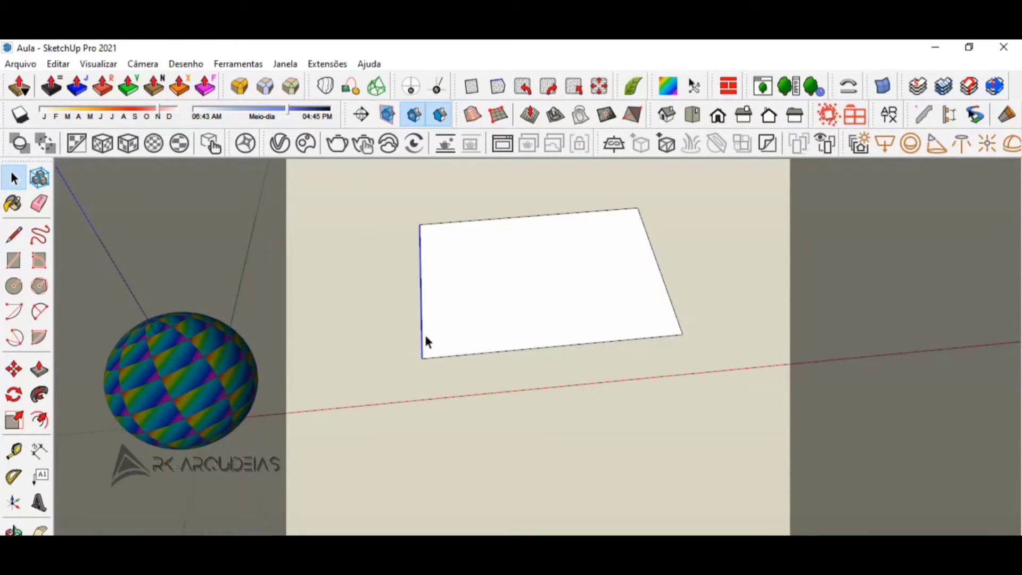
key(m)
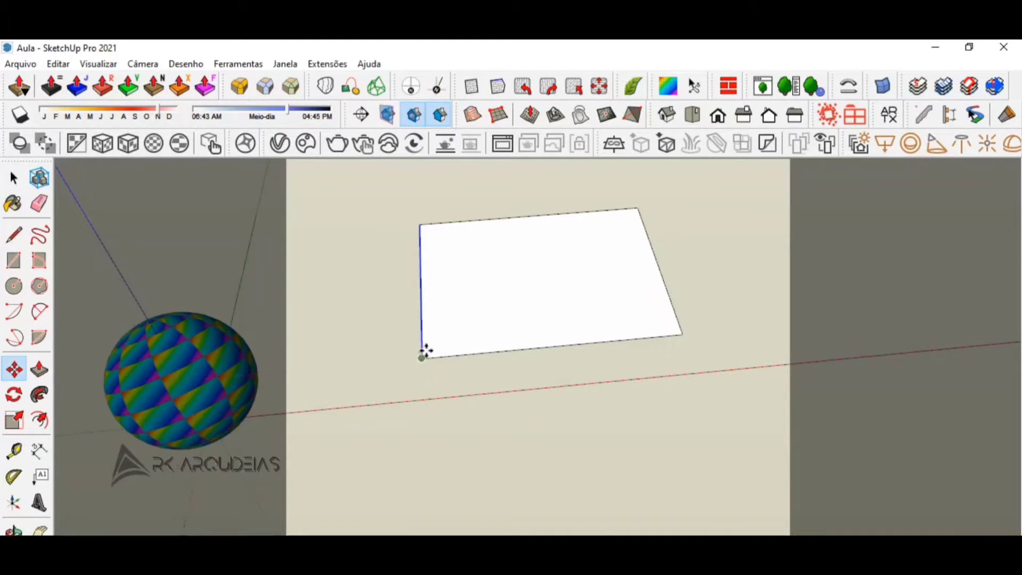
click(423, 355)
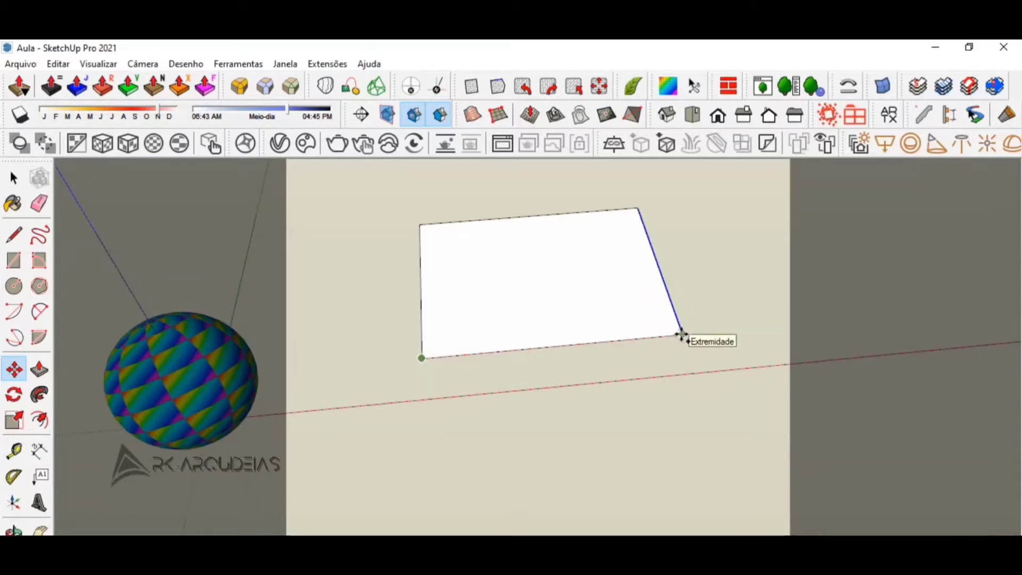
click(681, 335)
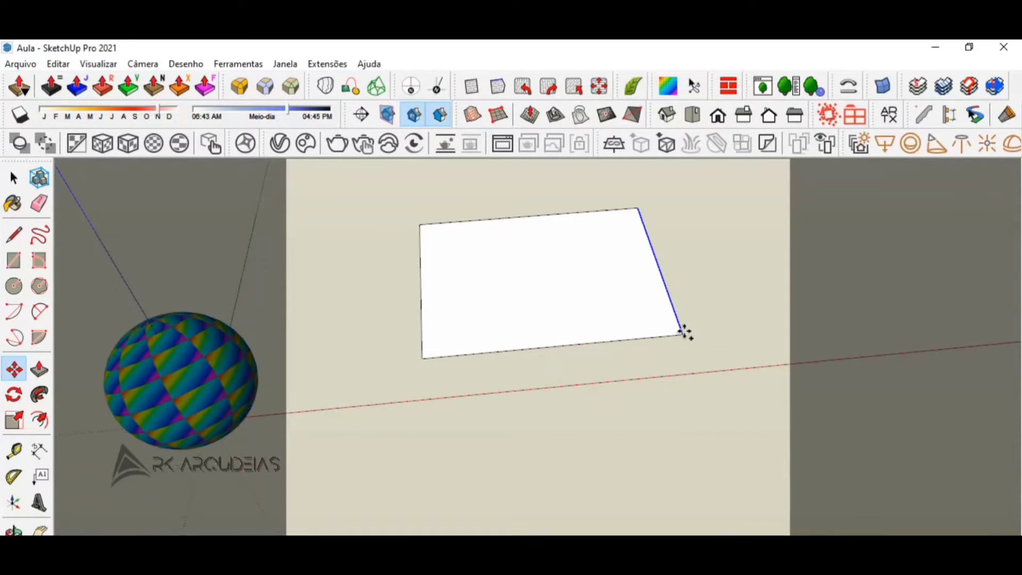
text(/5)
key(Return)
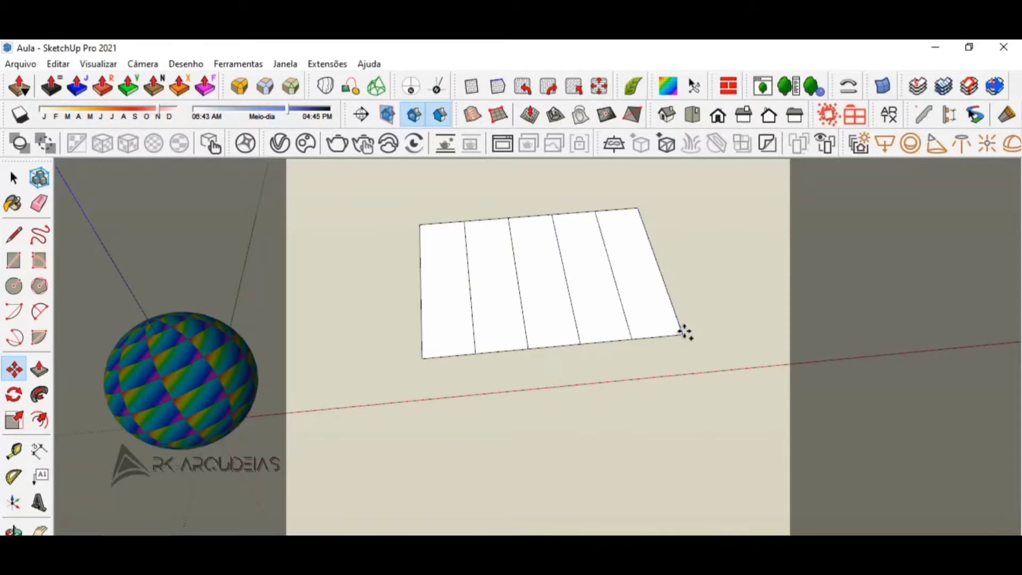
Paint the strip nearest the sphere with the wood-textured Generic material
click(14, 177)
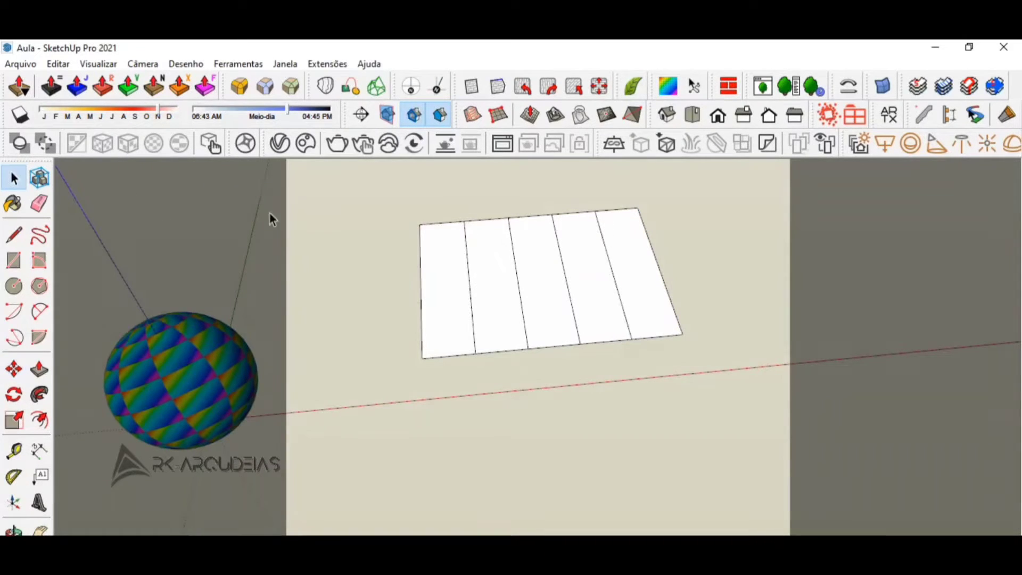
click(448, 302)
key(b)
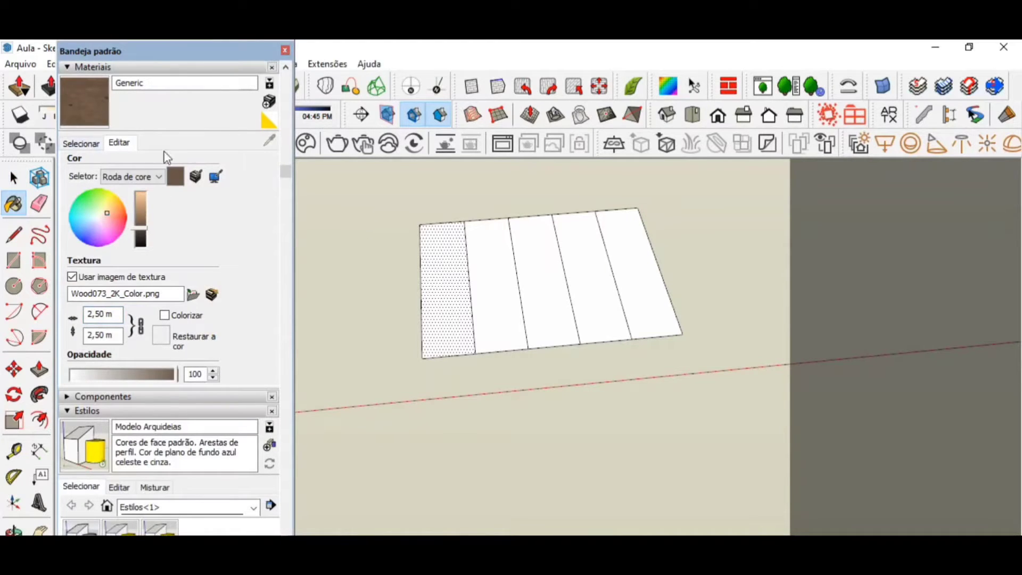
click(438, 282)
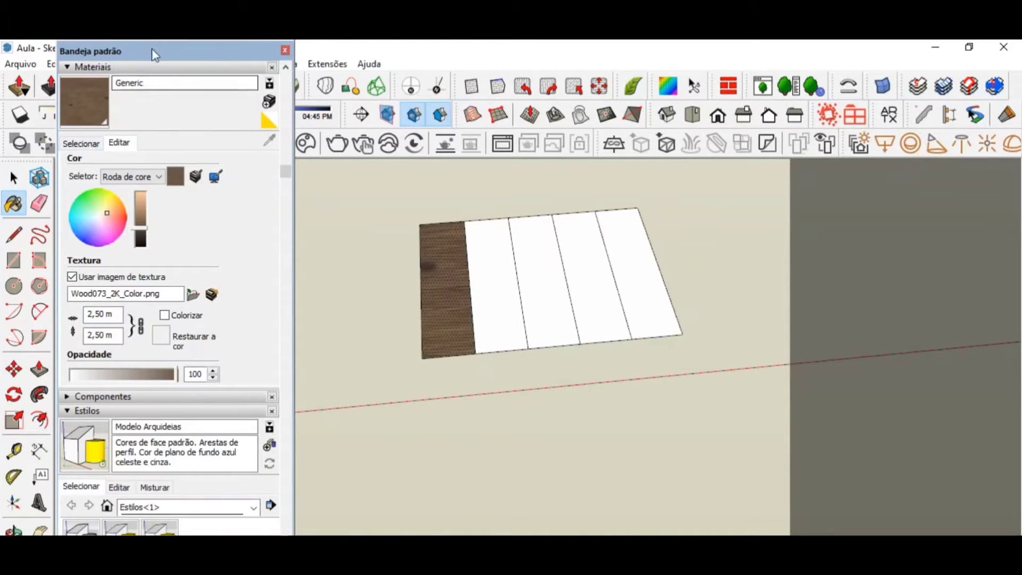
Sample SketchUV Texture from the sphere and paint the second strip with it
click(82, 144)
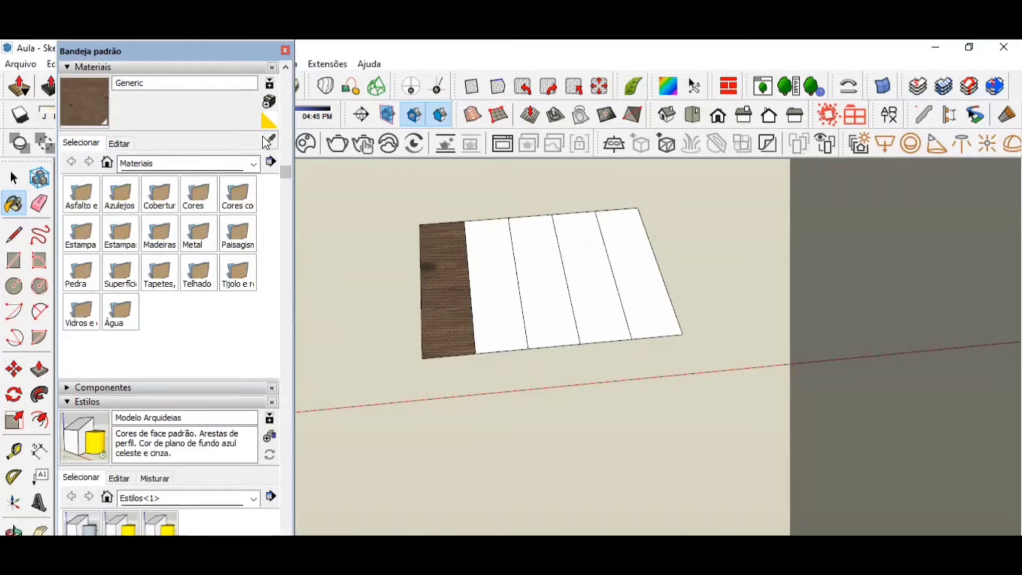
drag(161, 50, 397, 100)
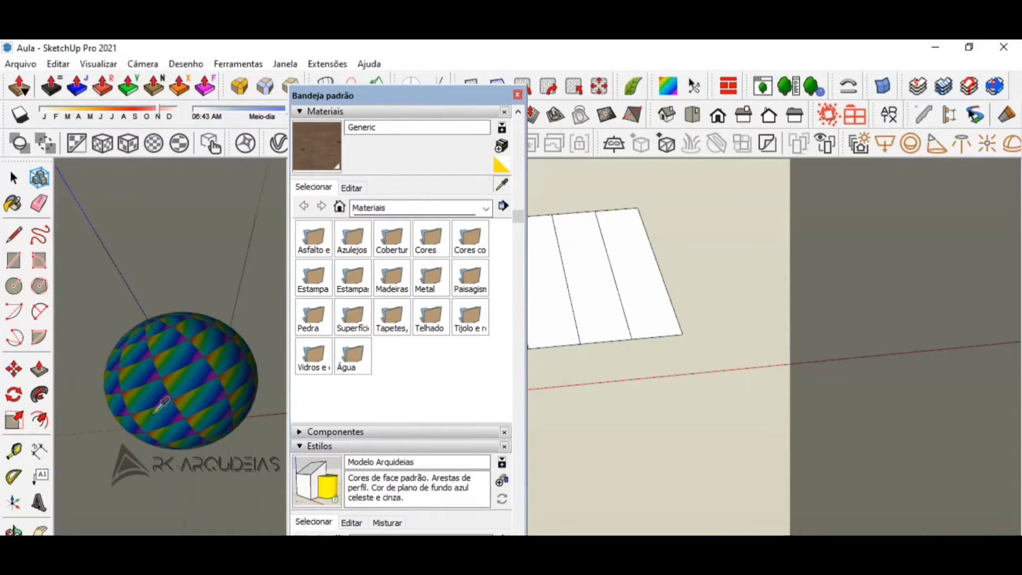
click(158, 409)
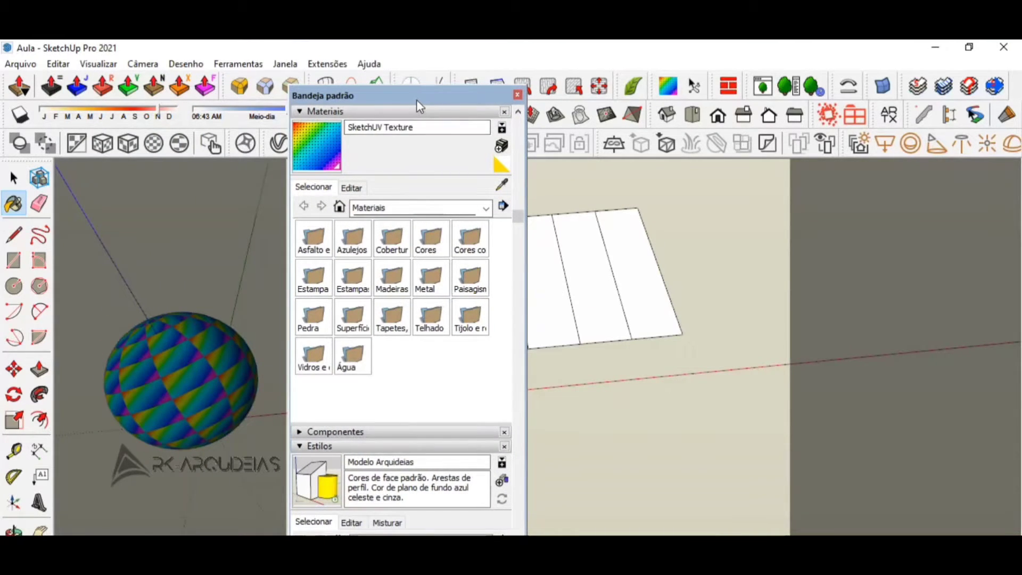
drag(417, 101, 237, 91)
click(498, 286)
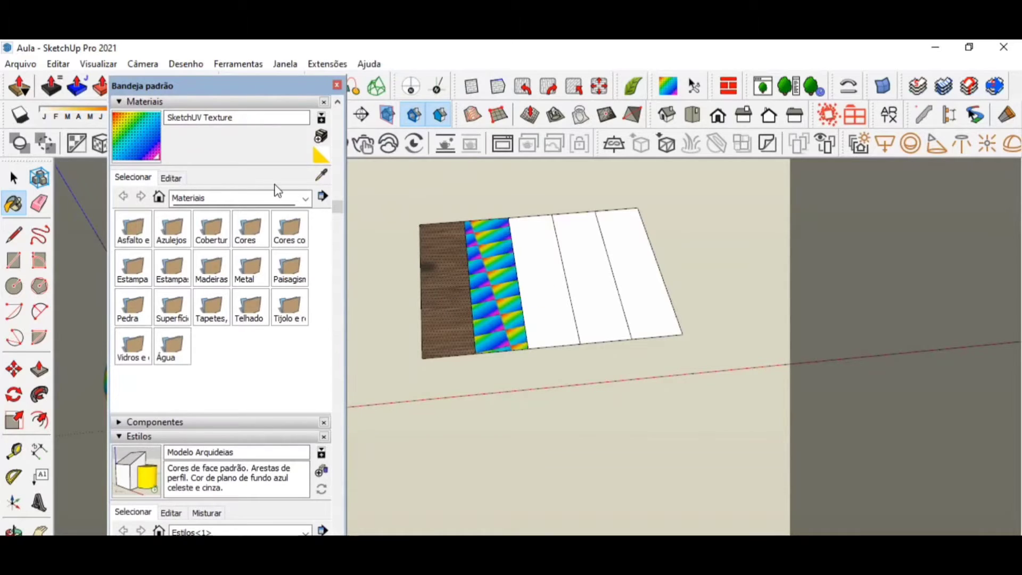
Paint the third strip with Generic sampled from the first strip, and the fourth with SketchUV Texture sampled from the second
click(321, 175)
click(470, 293)
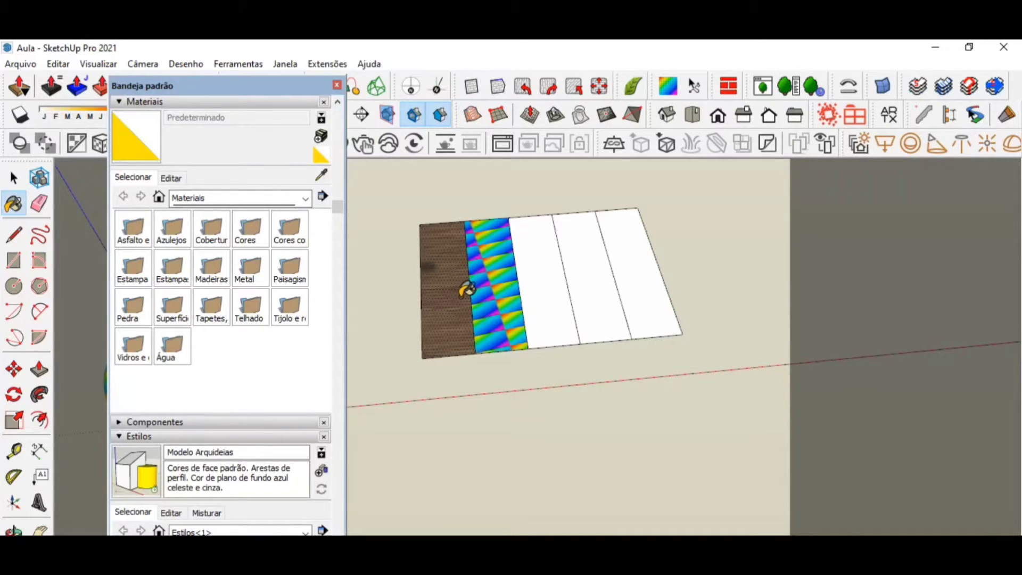
click(452, 307)
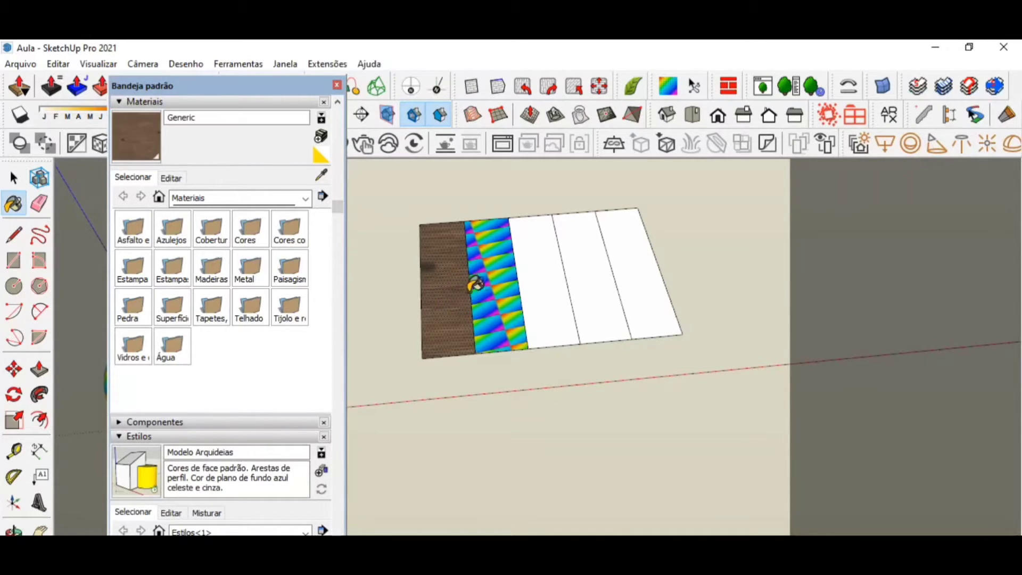
click(541, 281)
click(321, 175)
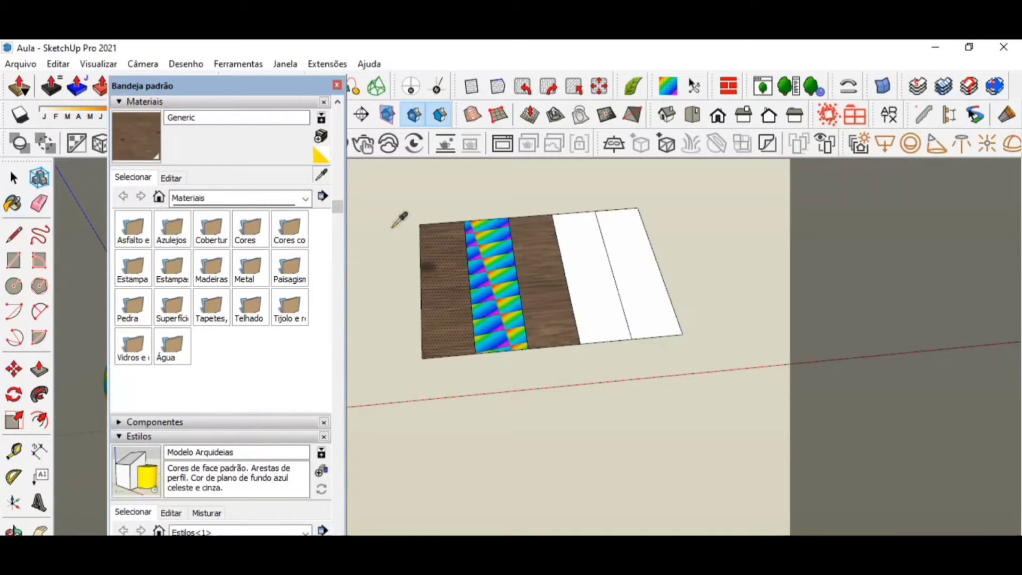
click(495, 306)
click(589, 259)
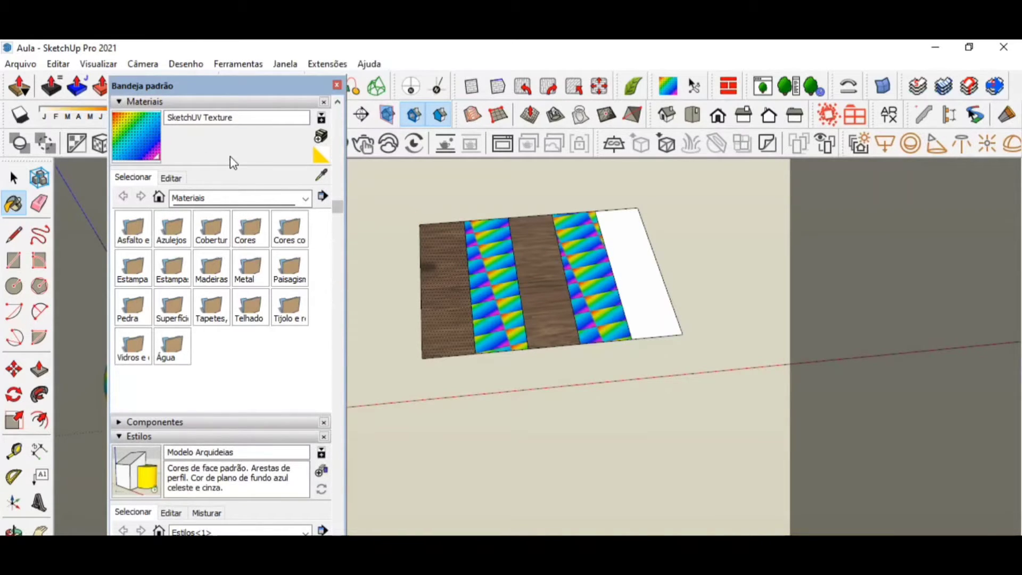
Paint the fifth, still white strip with Generic sampled from the first strip, and close the materials tray
click(321, 178)
click(446, 281)
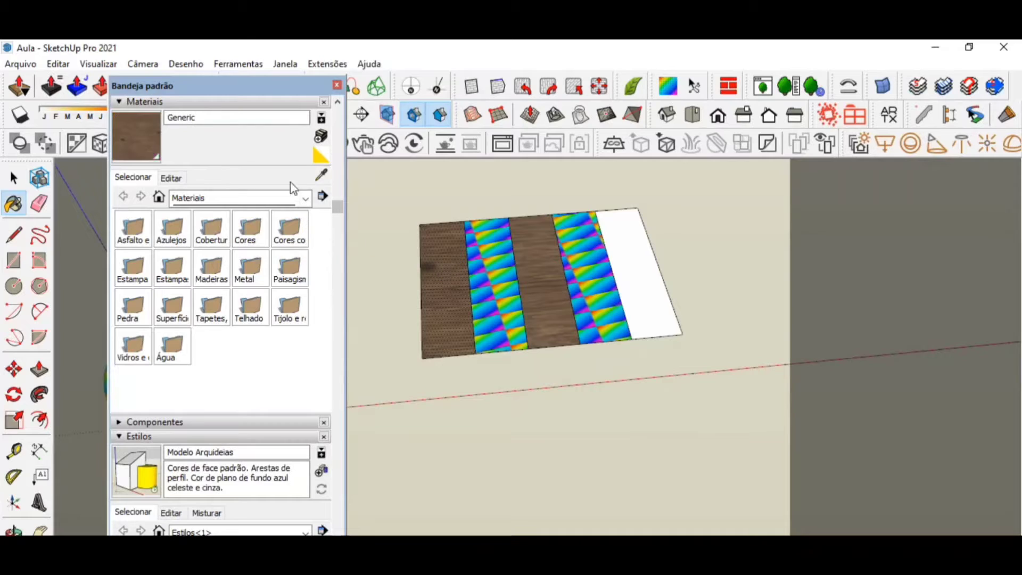
click(647, 302)
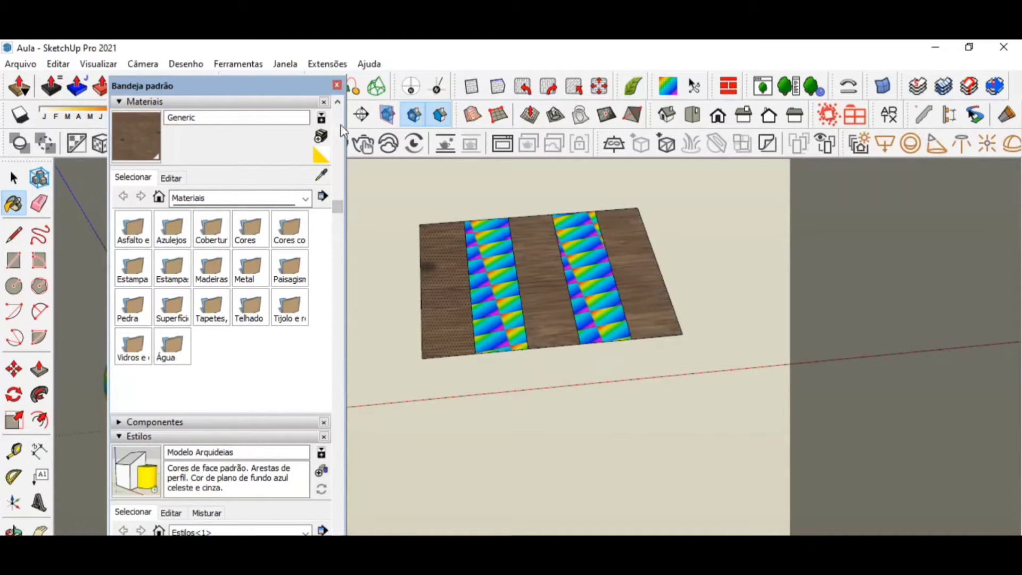
click(337, 85)
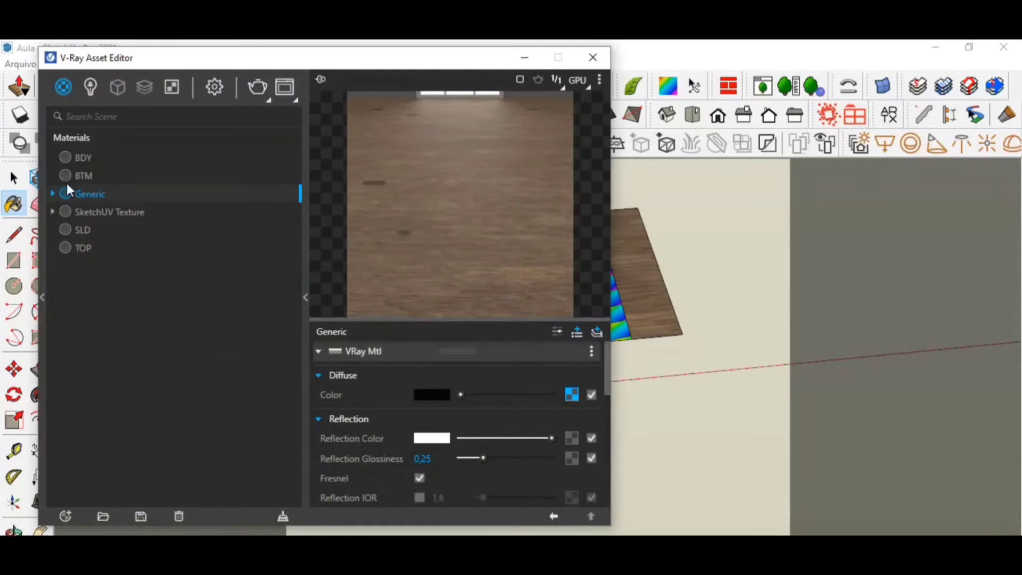
Select all objects in the scene that use the Generic material and view them in the model
right_click(95, 193)
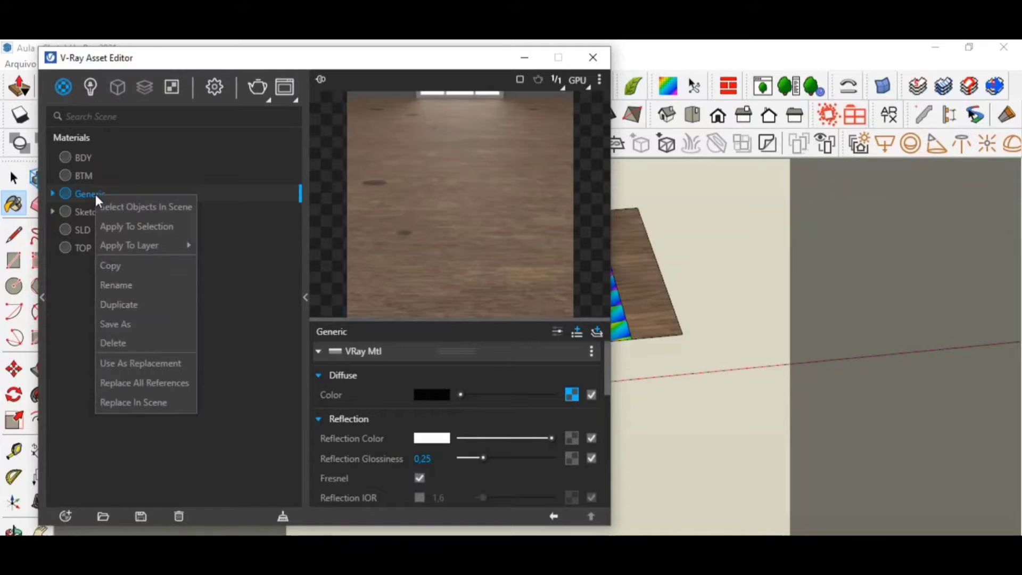
click(178, 209)
click(515, 62)
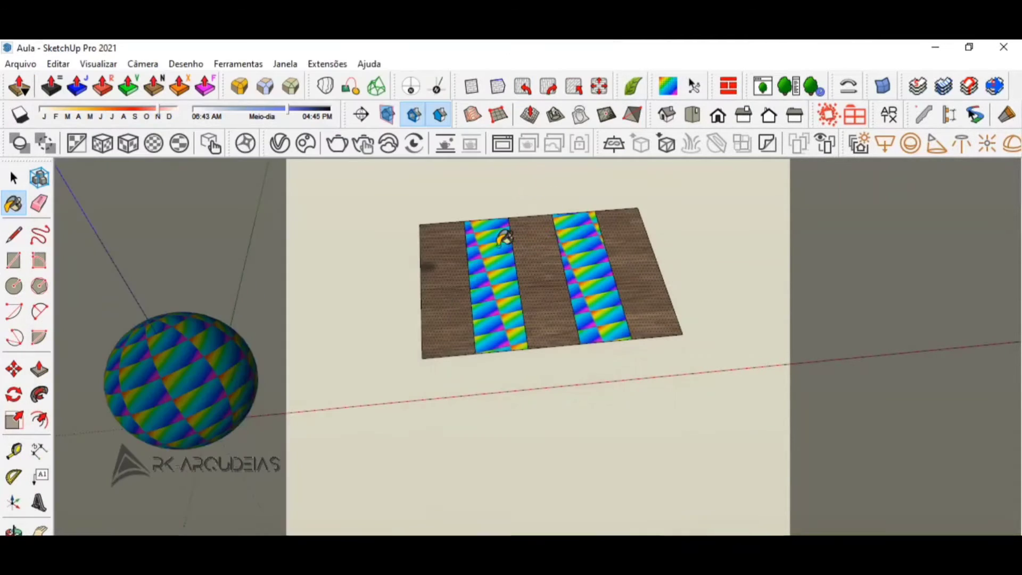
Mark SketchUV Texture as the replacement material and replace Generic with it throughout the scene
click(277, 144)
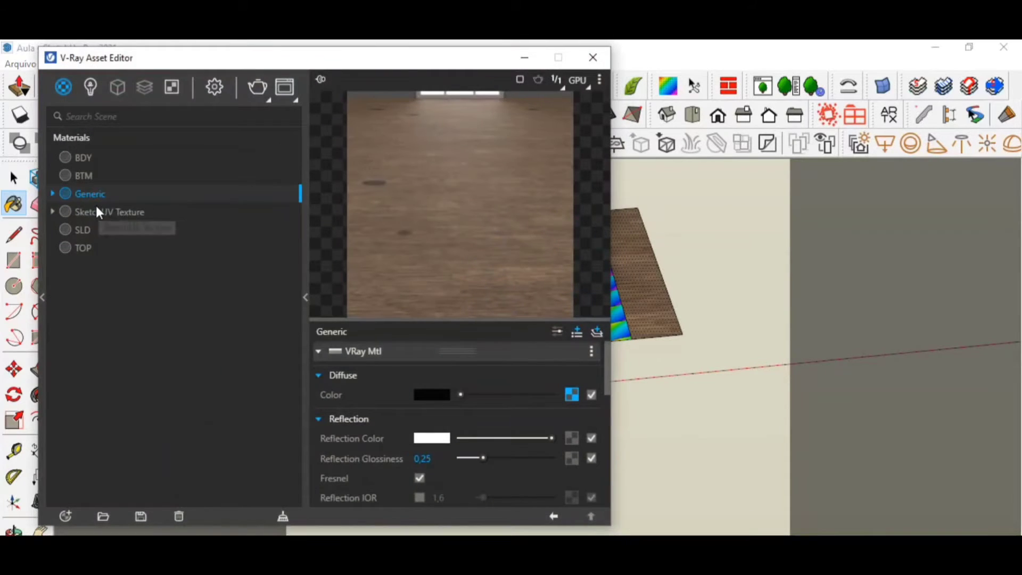
click(99, 211)
right_click(102, 212)
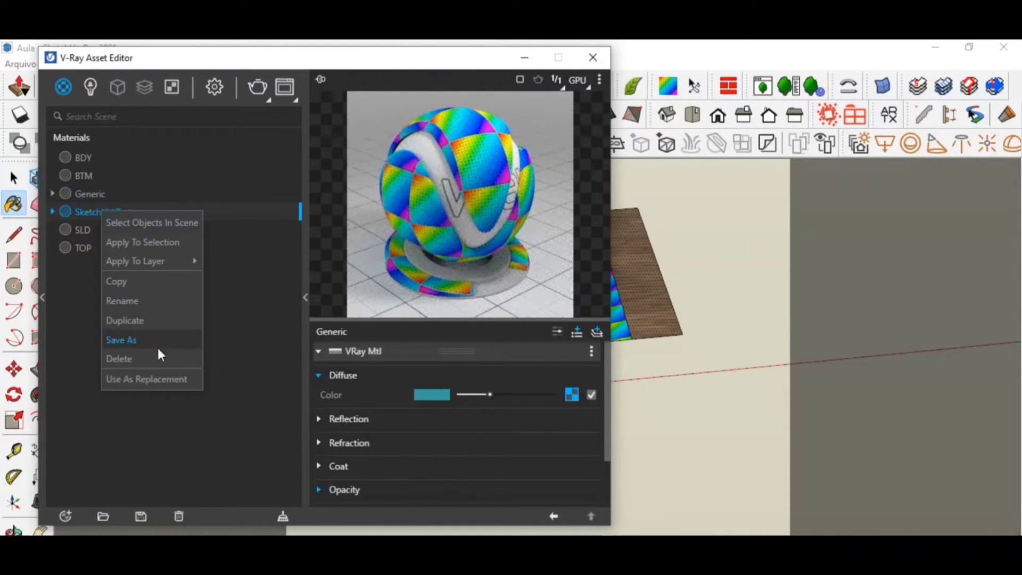
click(158, 377)
click(95, 197)
right_click(102, 197)
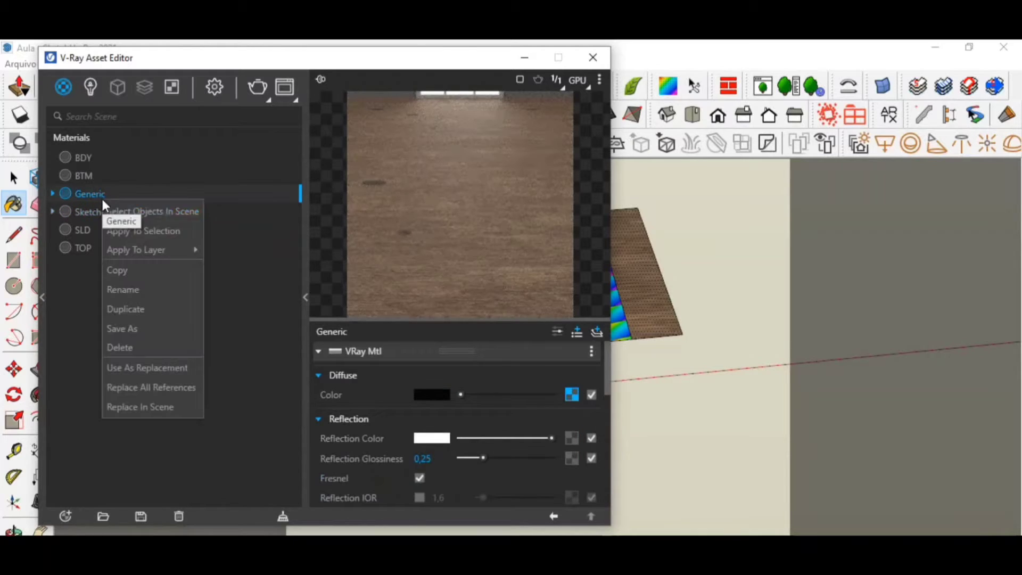
click(160, 402)
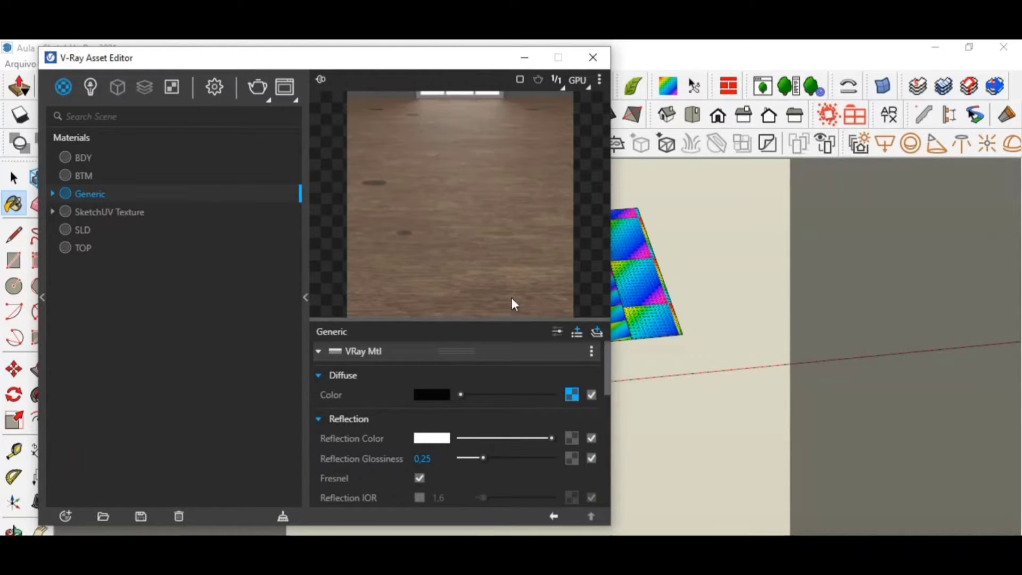
click(524, 57)
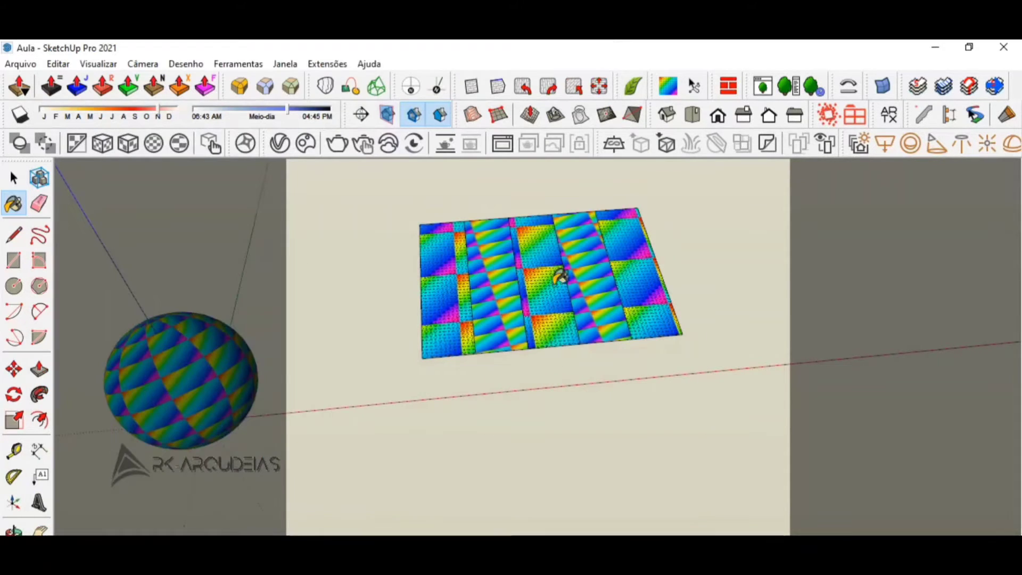
middle_drag(582, 297, 568, 365)
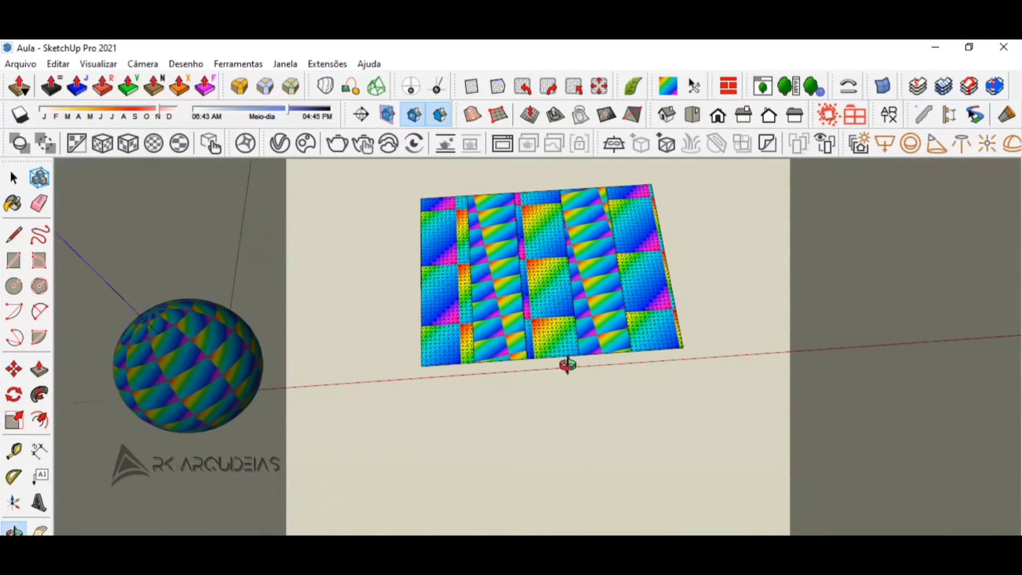
click(14, 178)
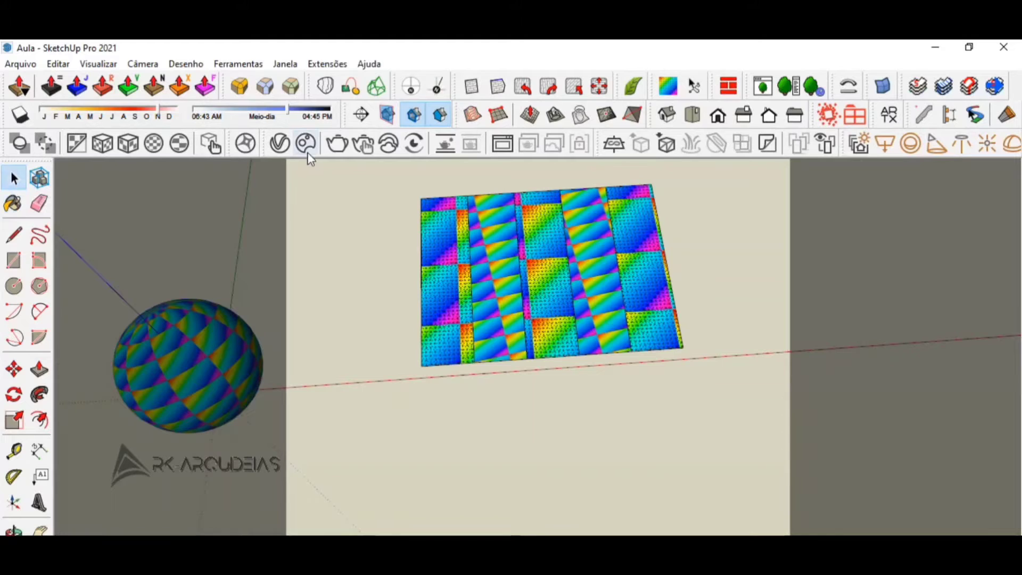
Enlarge the parameter area of the Generic material in the V-Ray Asset Editor and examine its basic settings
click(275, 149)
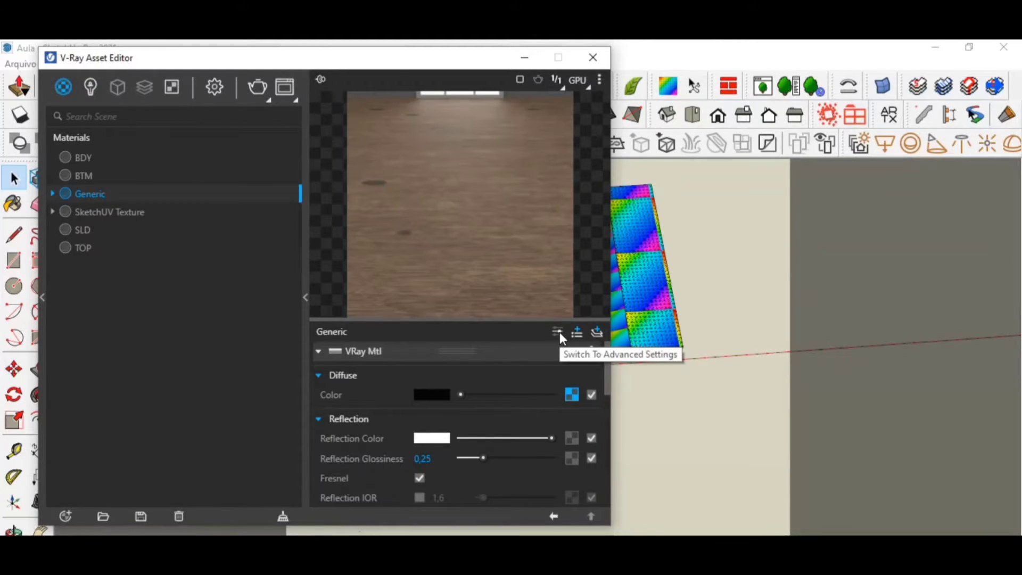
drag(502, 320, 512, 229)
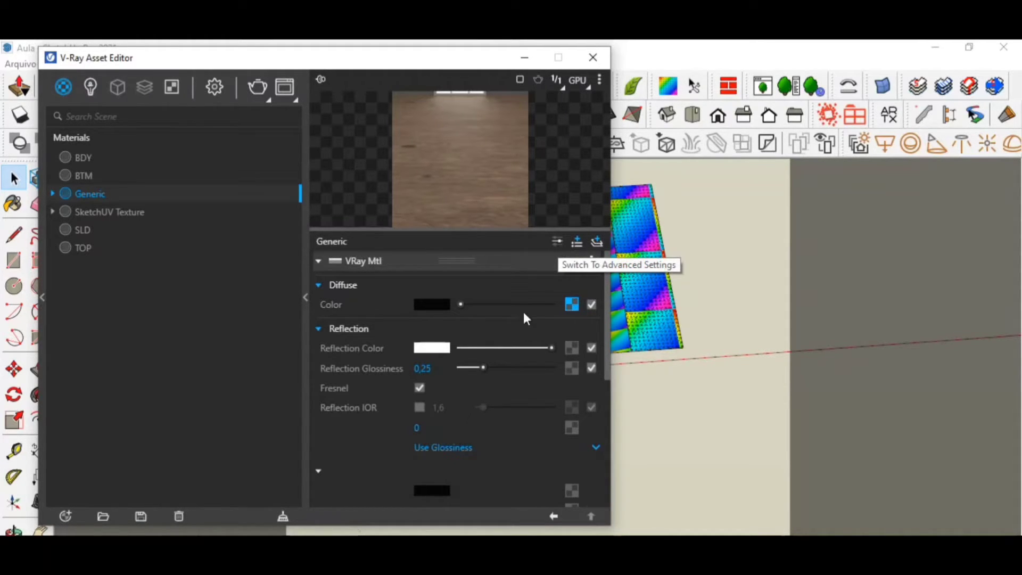
scroll(484, 379, down, 5)
scroll(484, 411, up, 4)
scroll(484, 410, down, 4)
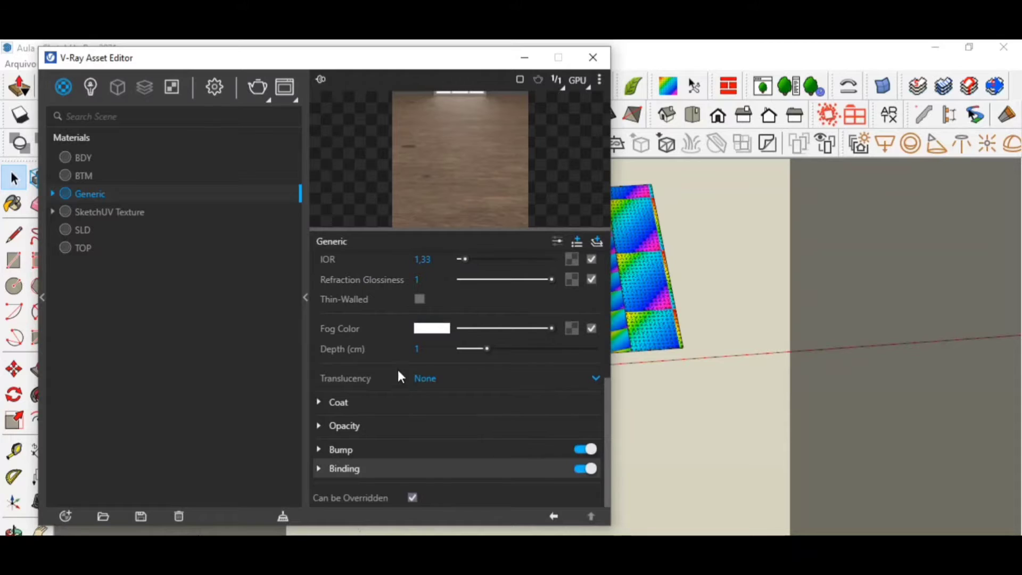
scroll(378, 450, up, 5)
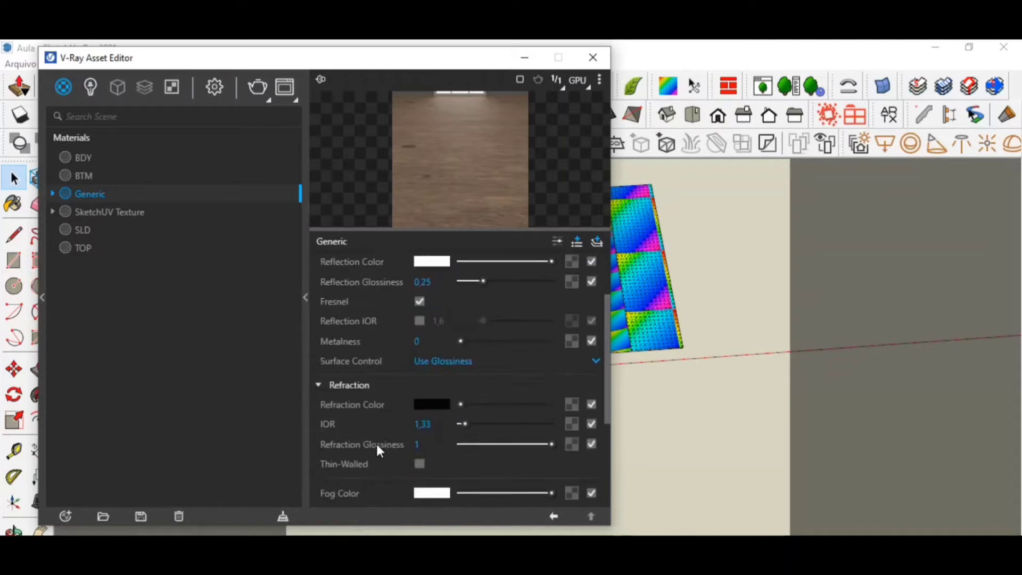
Switch the Generic material to advanced settings and review its reflection, refraction, dispersion and sheen options
click(557, 241)
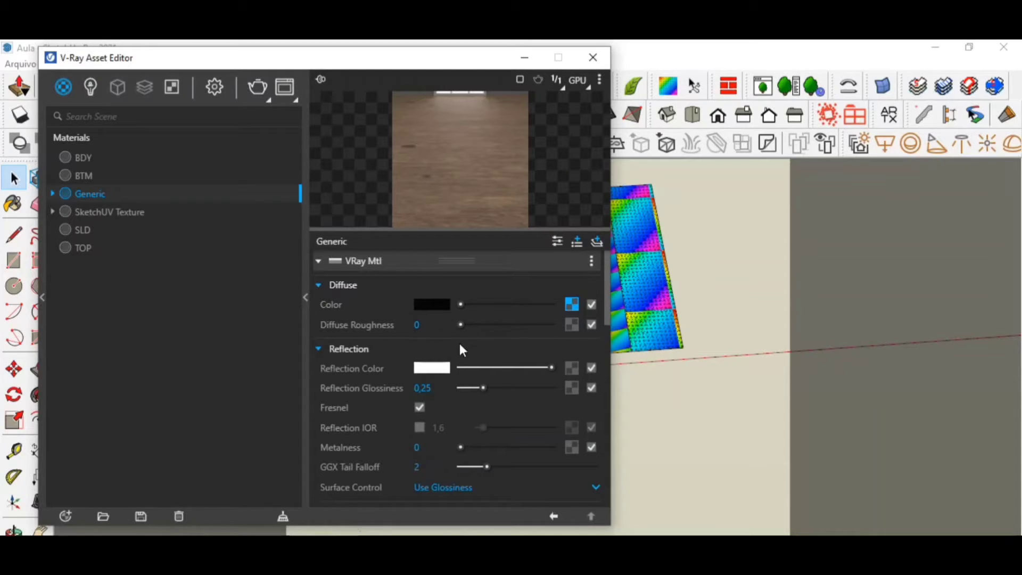
scroll(426, 365, down, 3)
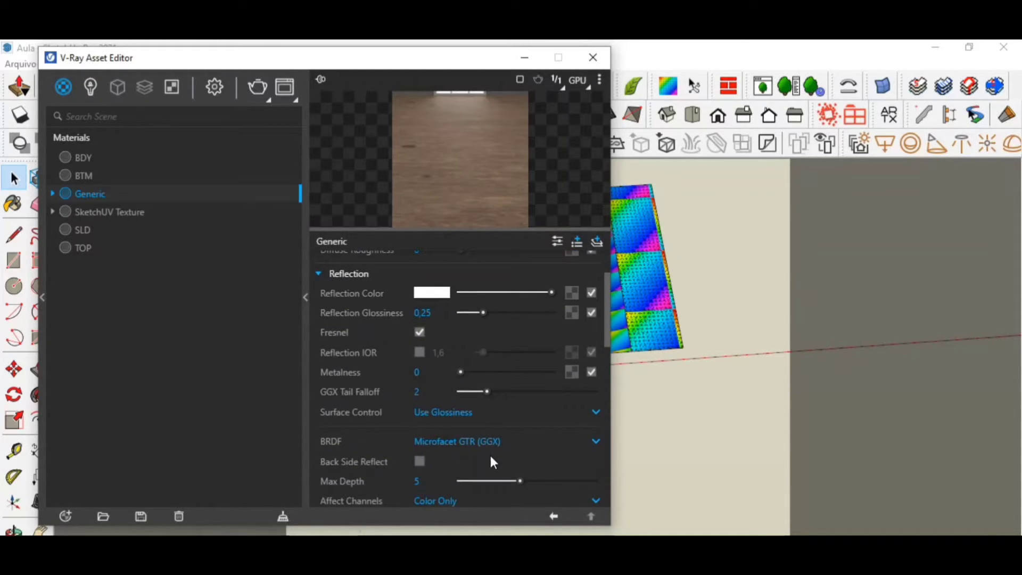
scroll(490, 456, down, 3)
scroll(476, 417, down, 9)
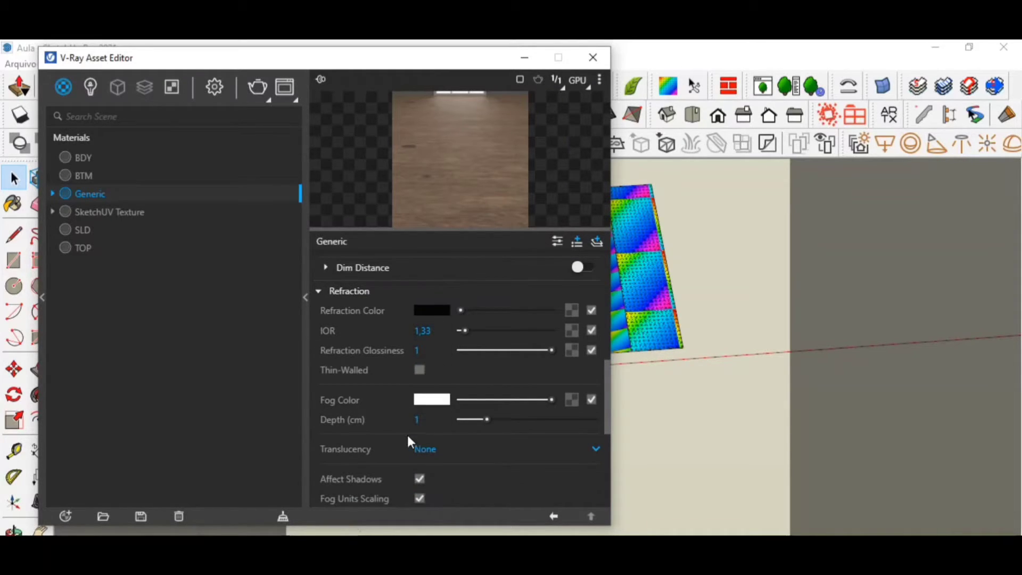
scroll(407, 437, down, 3)
scroll(440, 397, down, 7)
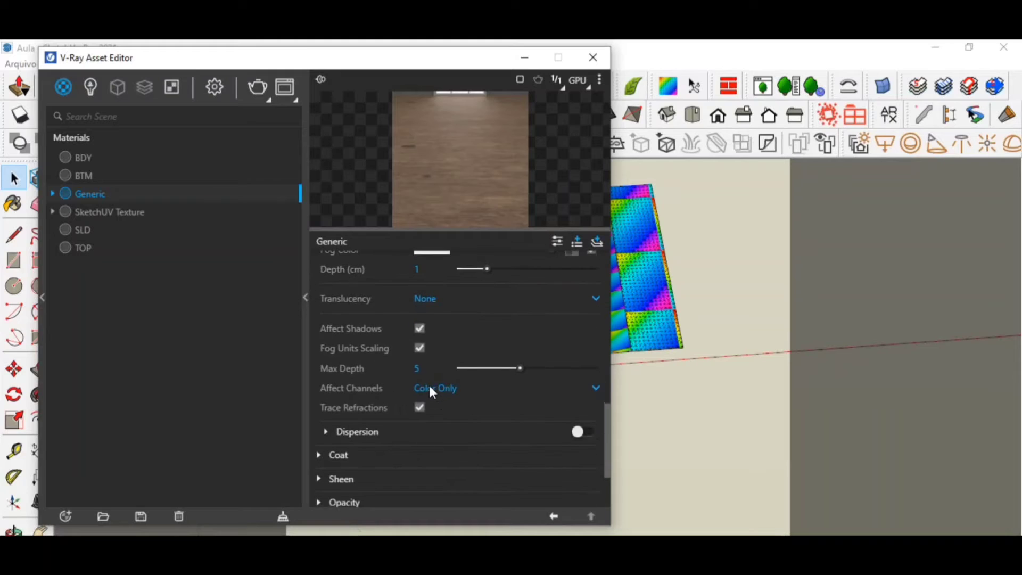
click(368, 331)
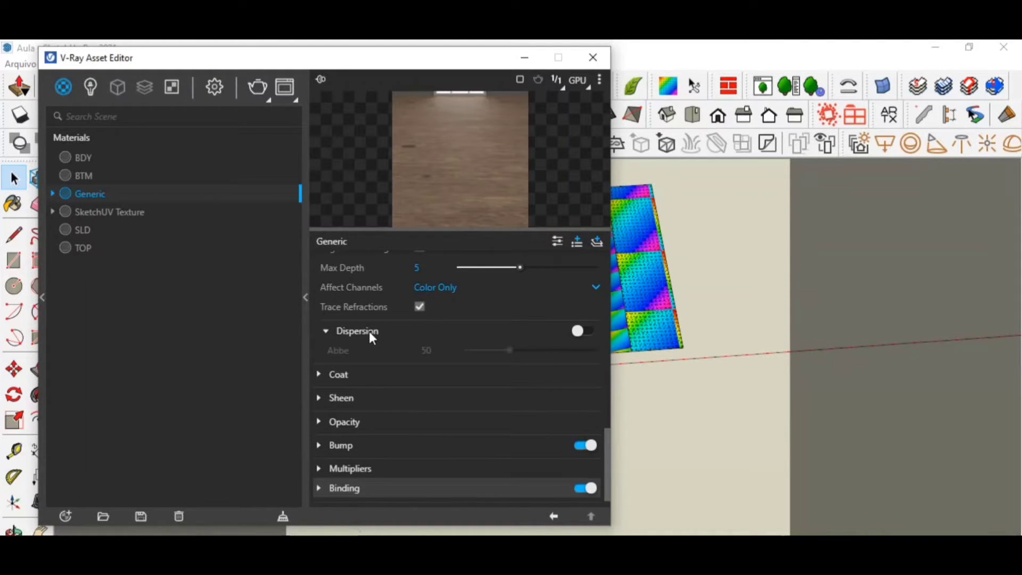
click(369, 331)
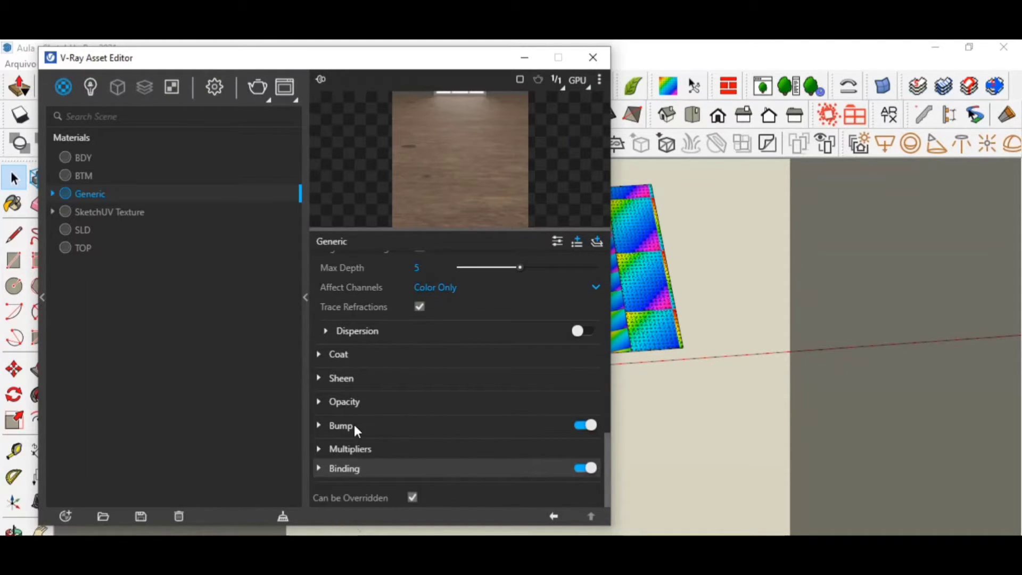
click(338, 378)
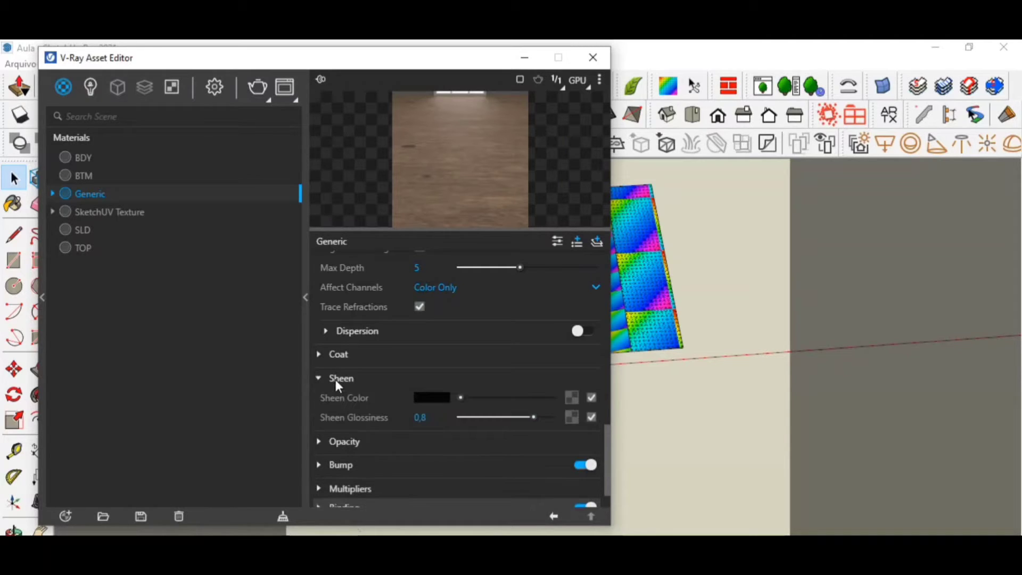
click(338, 379)
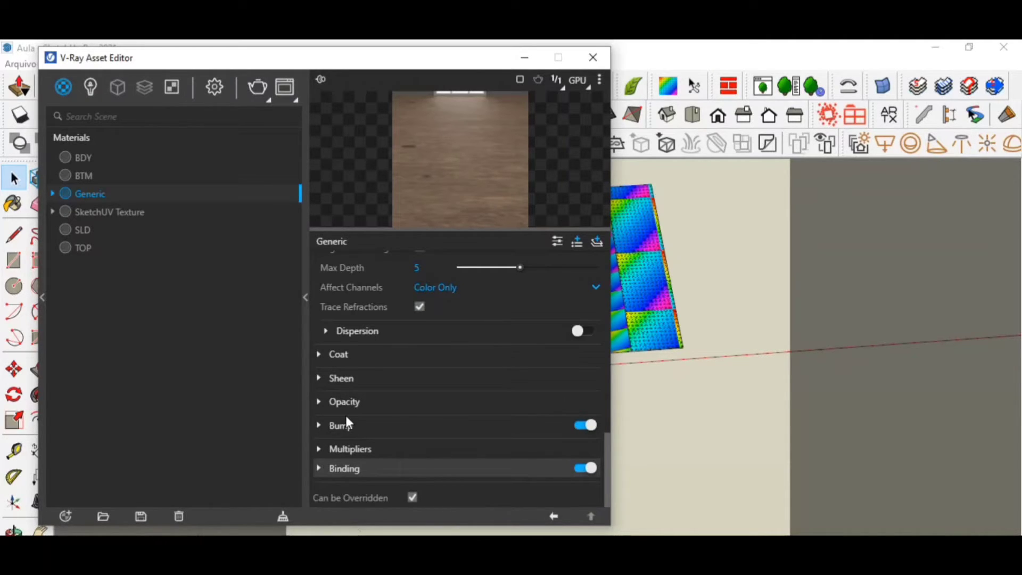
scroll(399, 424, up, 10)
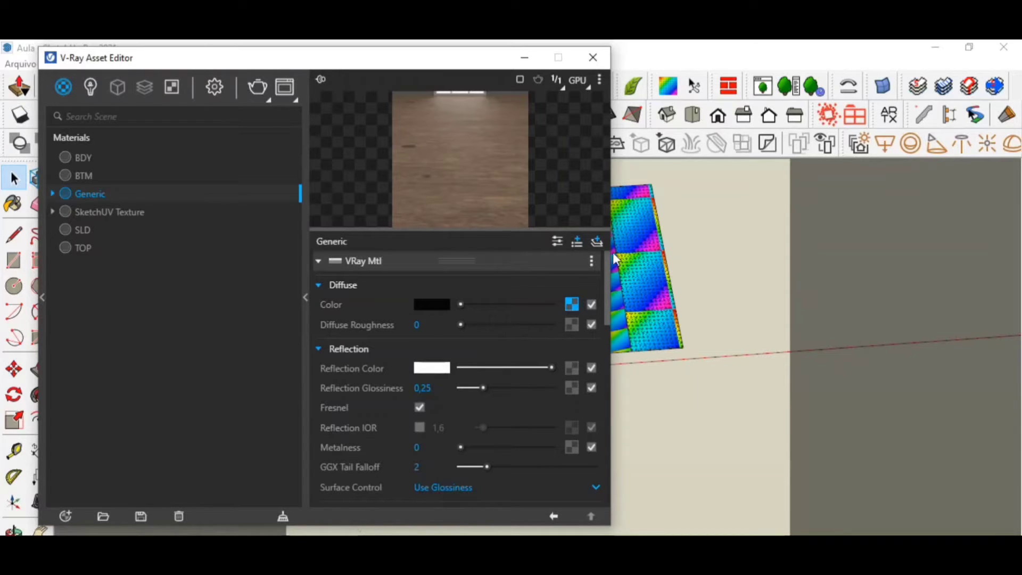
Examine the layer types available for the Generic material and the sections inside its VRay Mtl layer
click(594, 241)
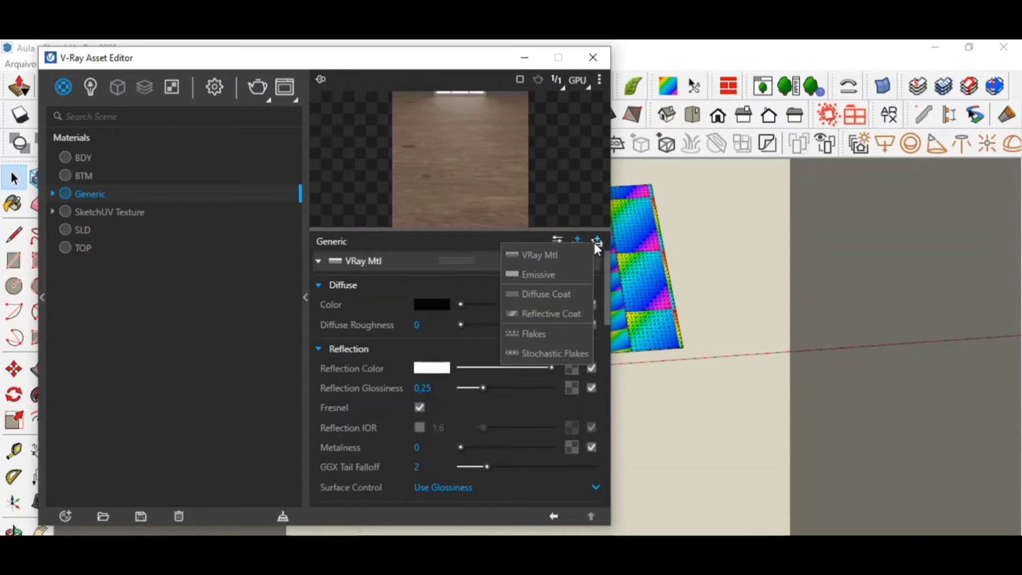
click(248, 270)
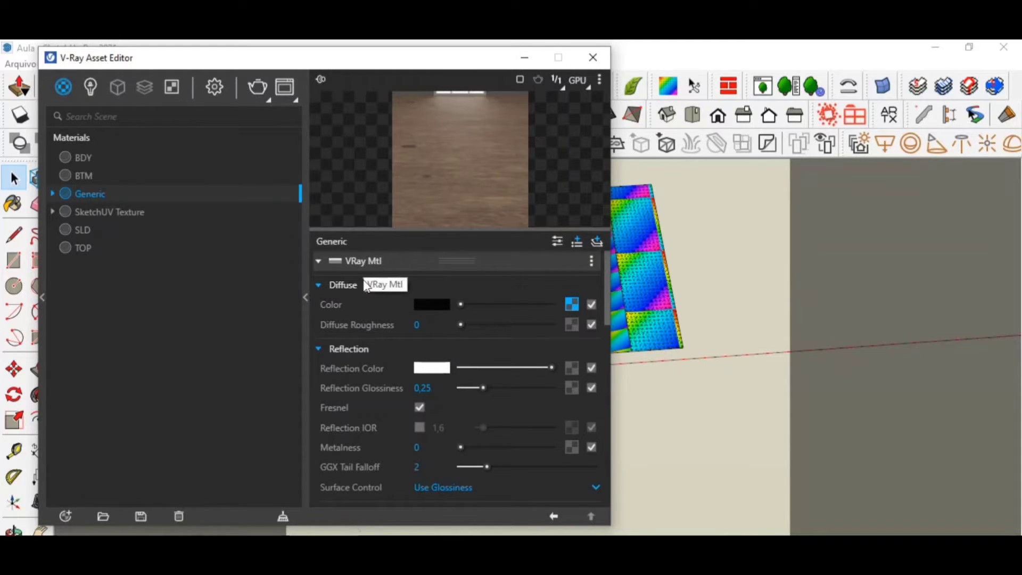
click(324, 261)
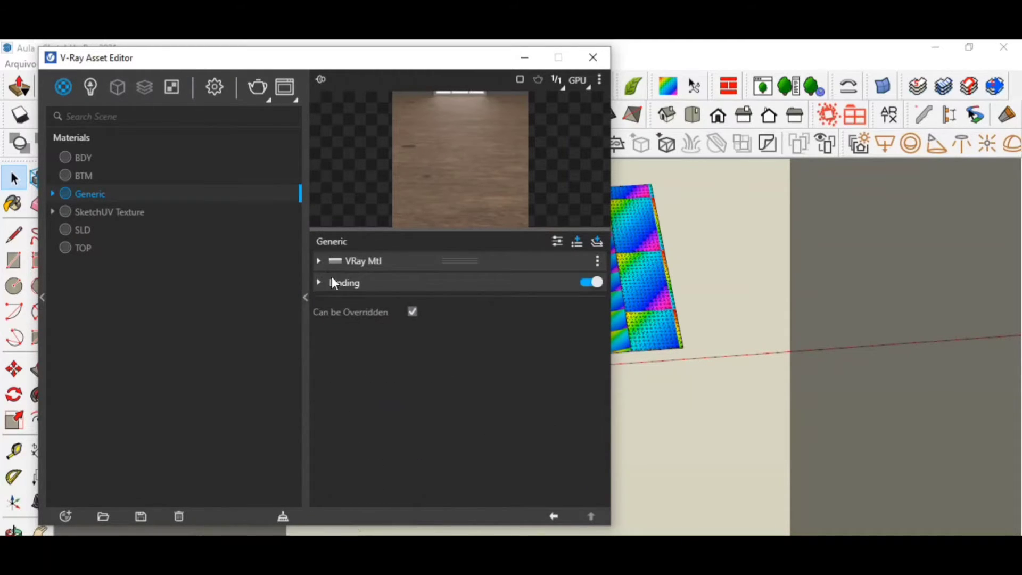
click(326, 261)
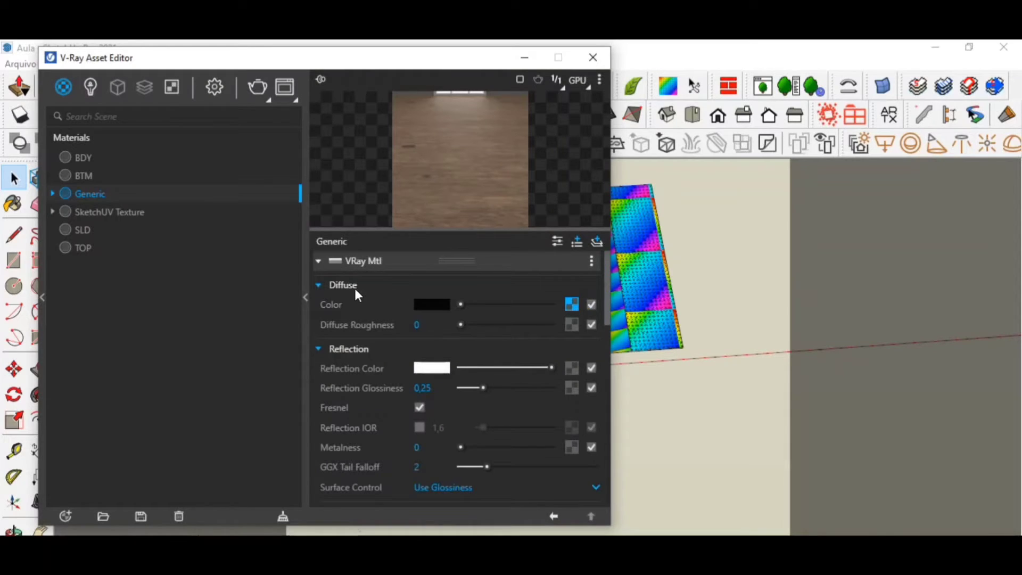
scroll(343, 348, down, 5)
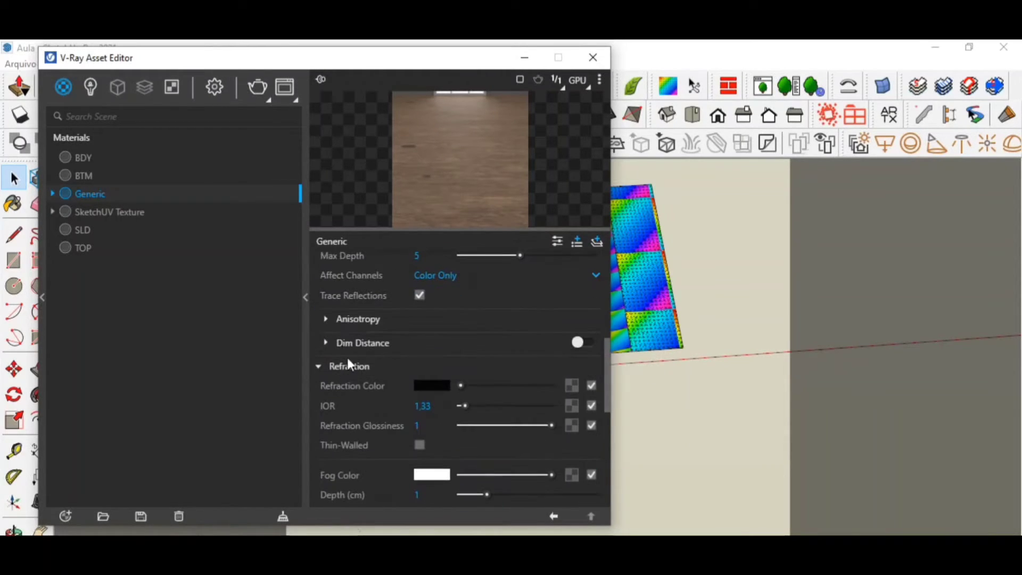
scroll(392, 354, up, 5)
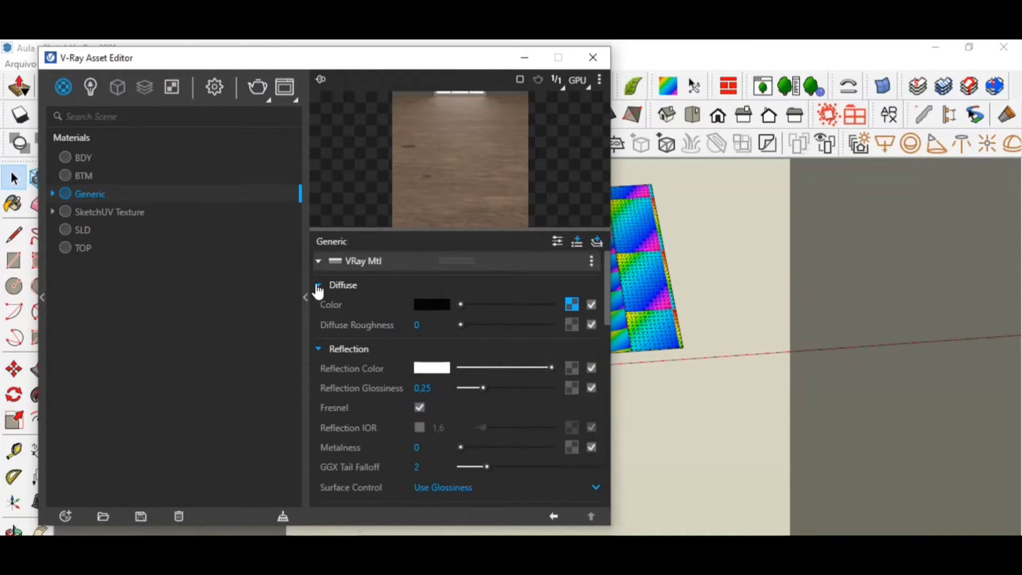
click(319, 265)
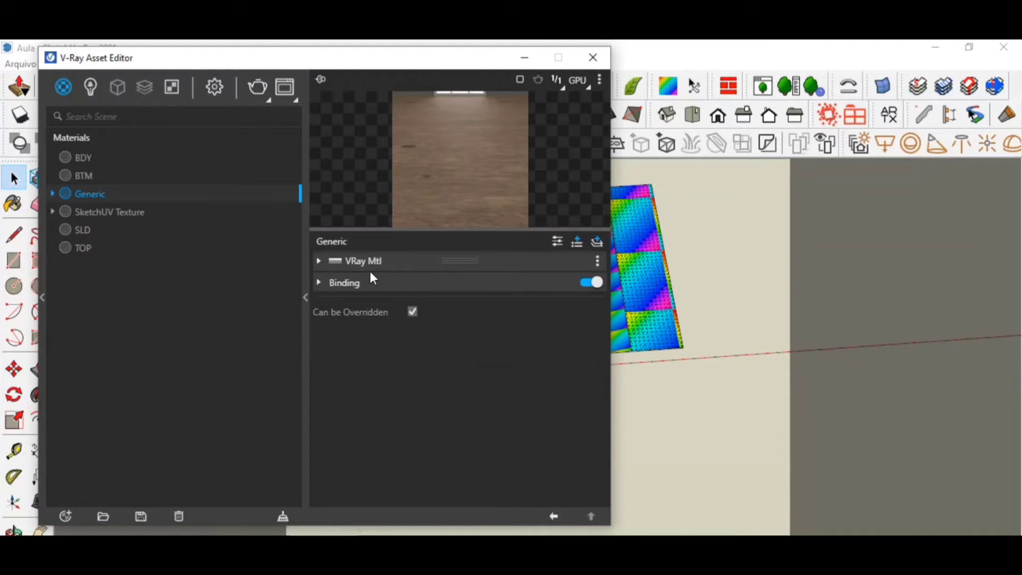
click(318, 261)
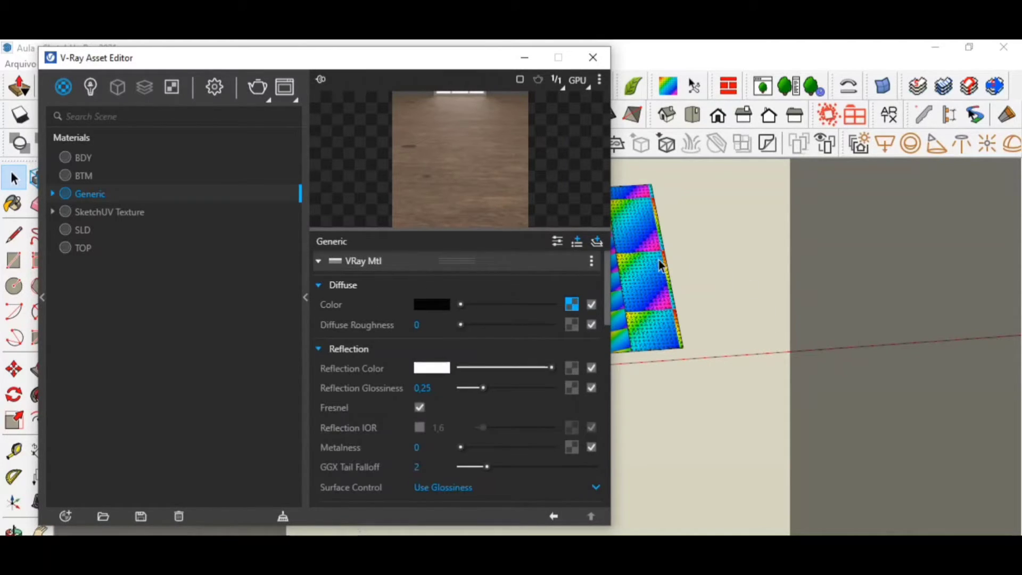
Add an Emissive layer to the Generic material
click(596, 241)
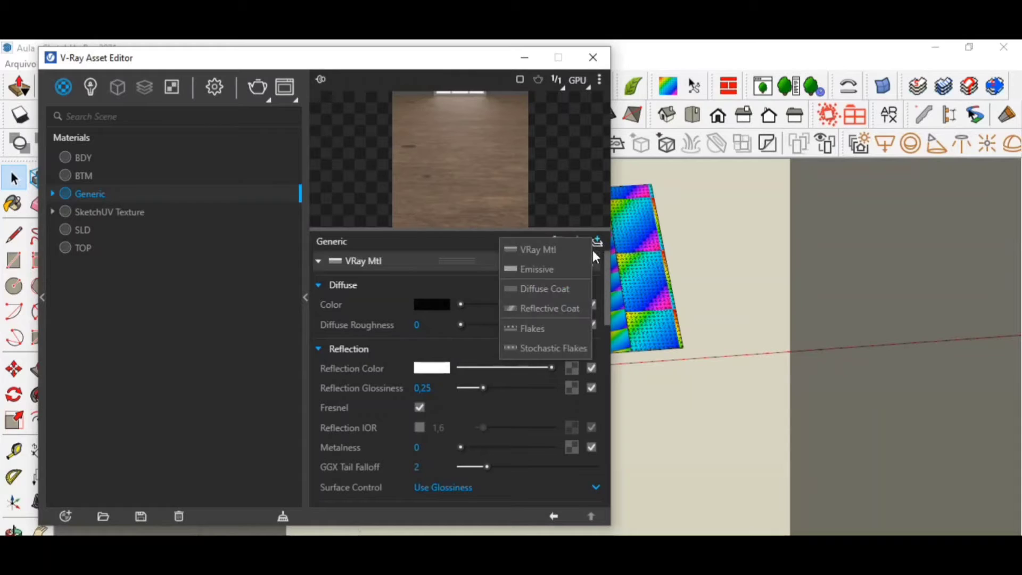
click(563, 275)
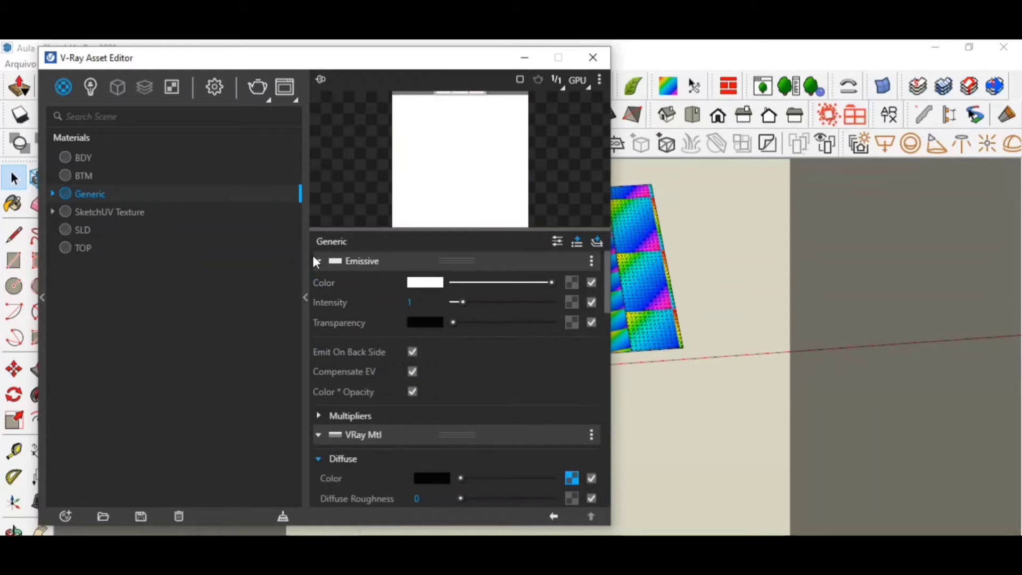
Collapse the Emissive and VRay Mtl layers and switch the material preview scene to Generic
click(317, 260)
click(319, 286)
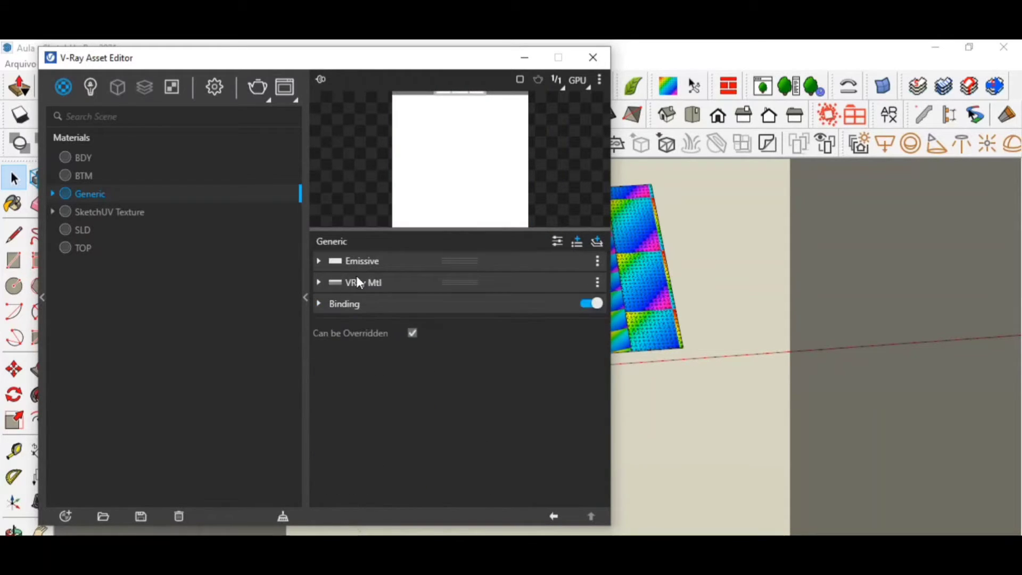
click(601, 81)
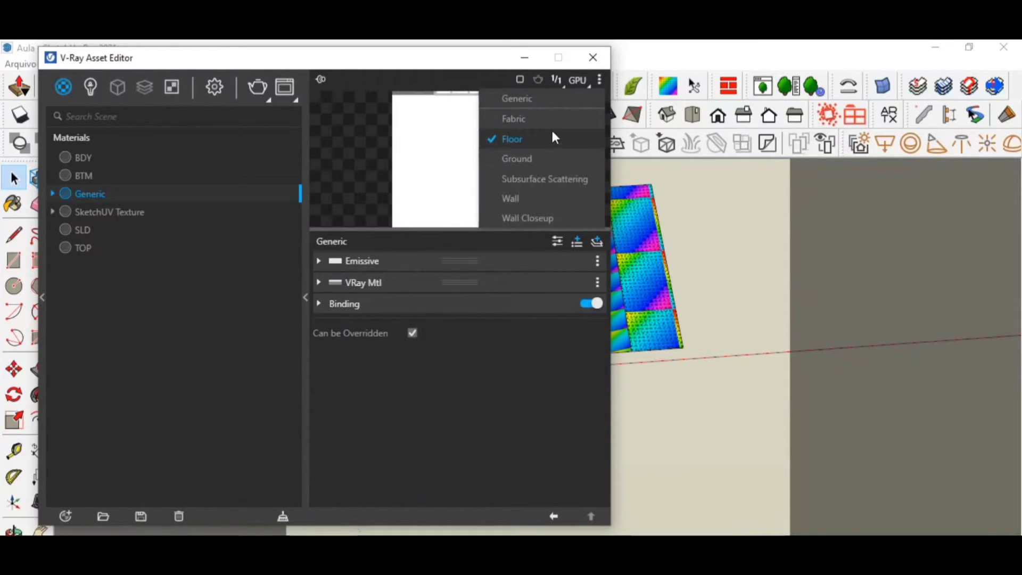
click(550, 100)
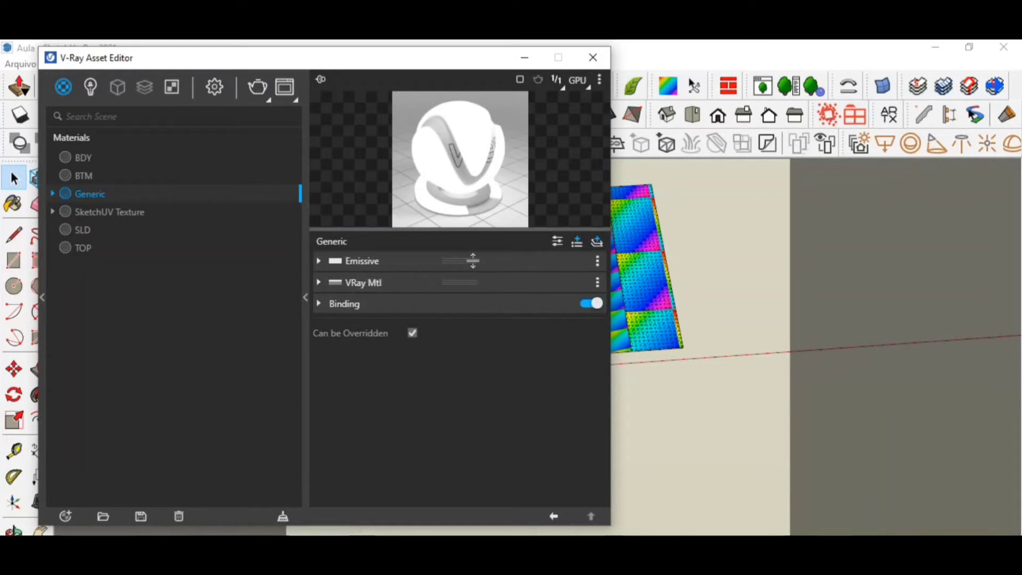
Move the Emissive layer below VRay Mtl and remove it from the Generic material
mouse_move(472, 261)
mouse_down()
mouse_move(475, 303)
mouse_move(469, 258)
mouse_move(476, 294)
mouse_move(469, 259)
mouse_move(472, 288)
mouse_move(468, 279)
mouse_up()
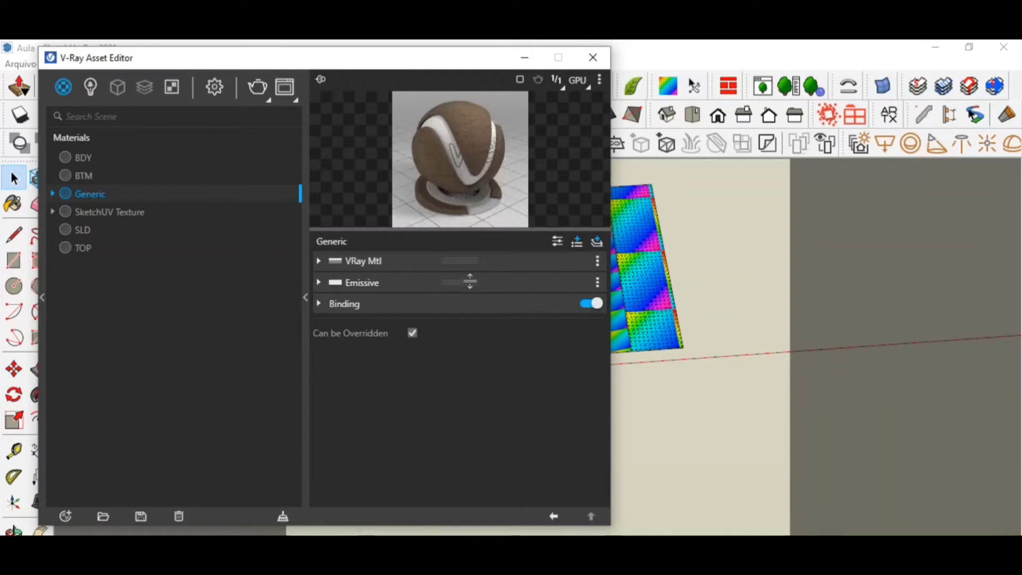
click(596, 281)
click(560, 330)
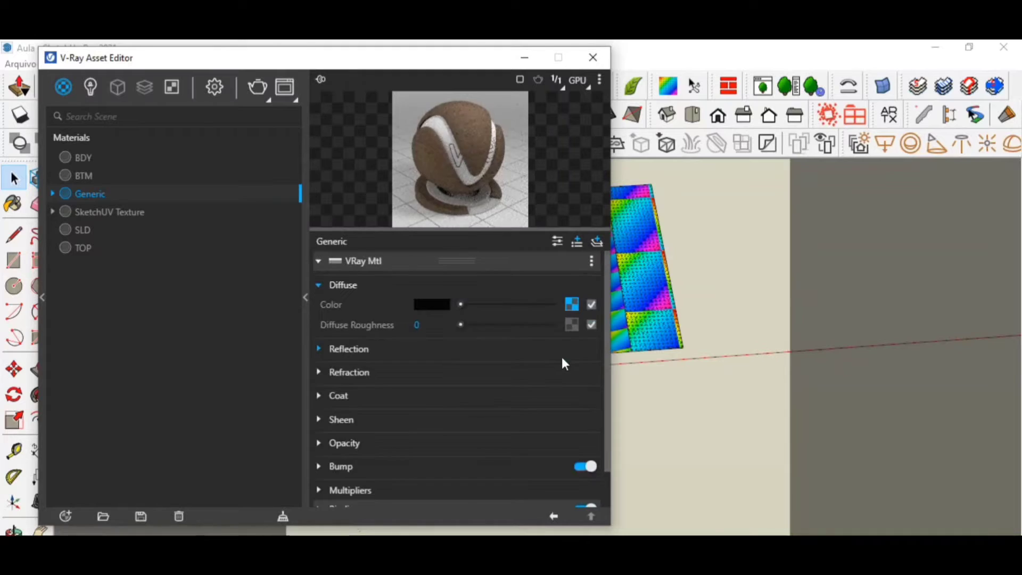
Review the available layer types, add a Bump attribute to the Generic material and remove it again
click(597, 240)
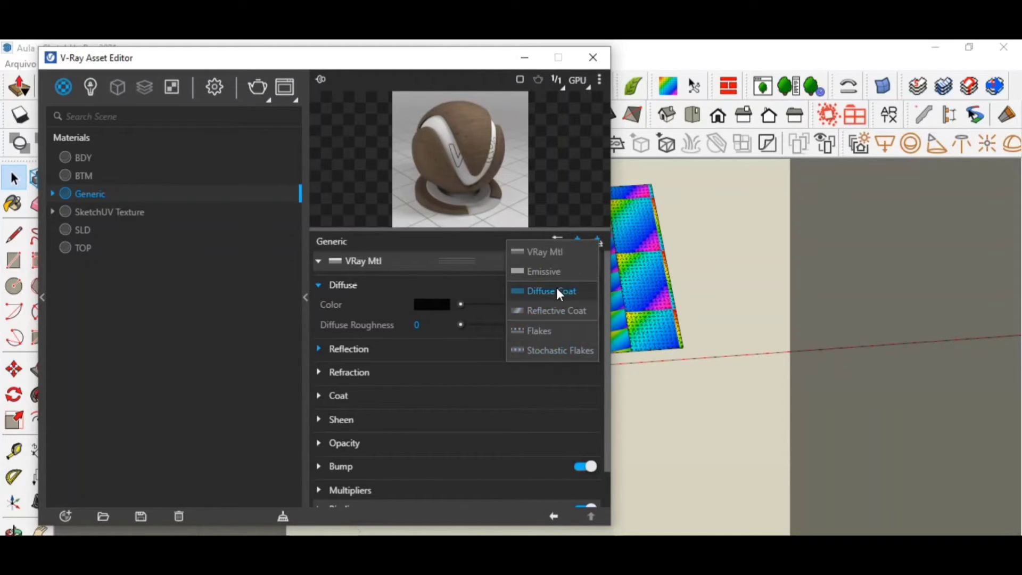
click(600, 241)
click(576, 240)
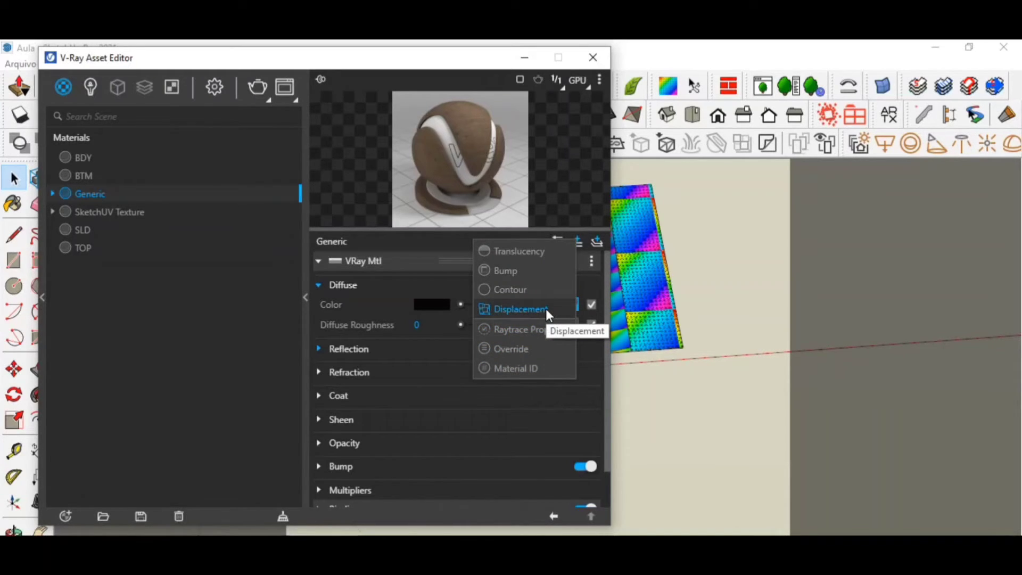
click(535, 275)
scroll(497, 363, down, 2)
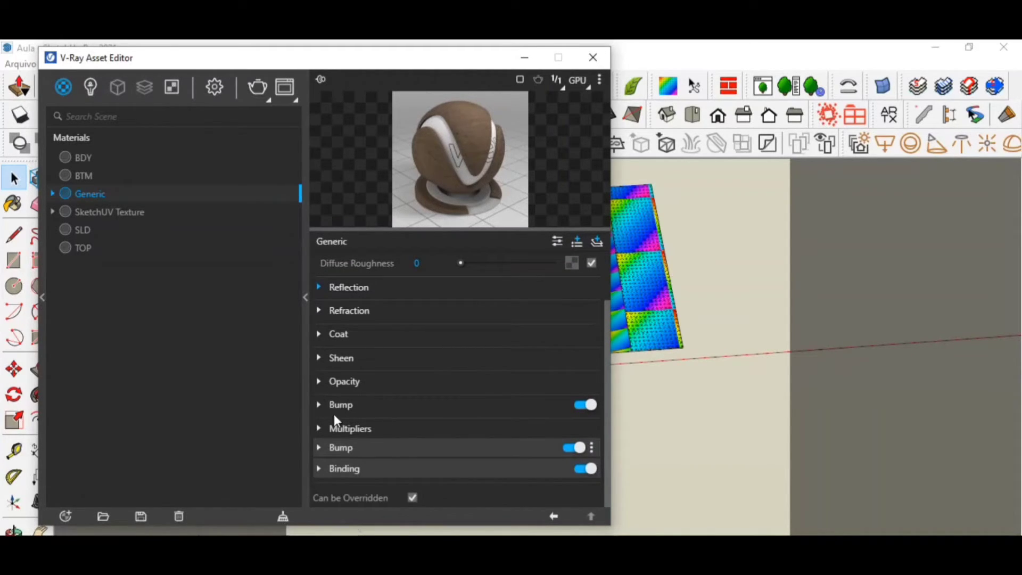
click(590, 449)
click(570, 459)
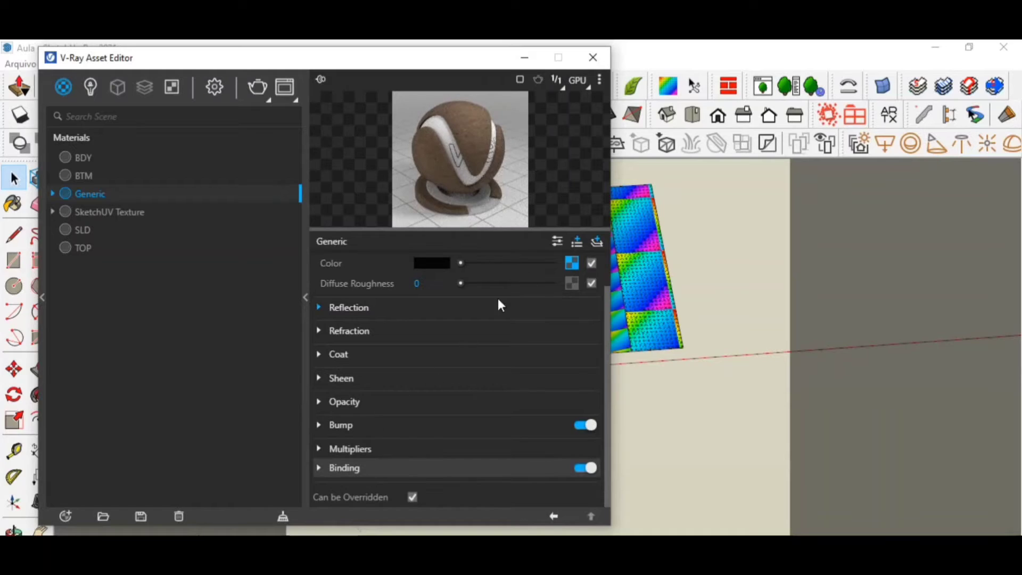
Review the attributes that can be added to the Generic material, and check the render settings before returning to the materials
click(577, 241)
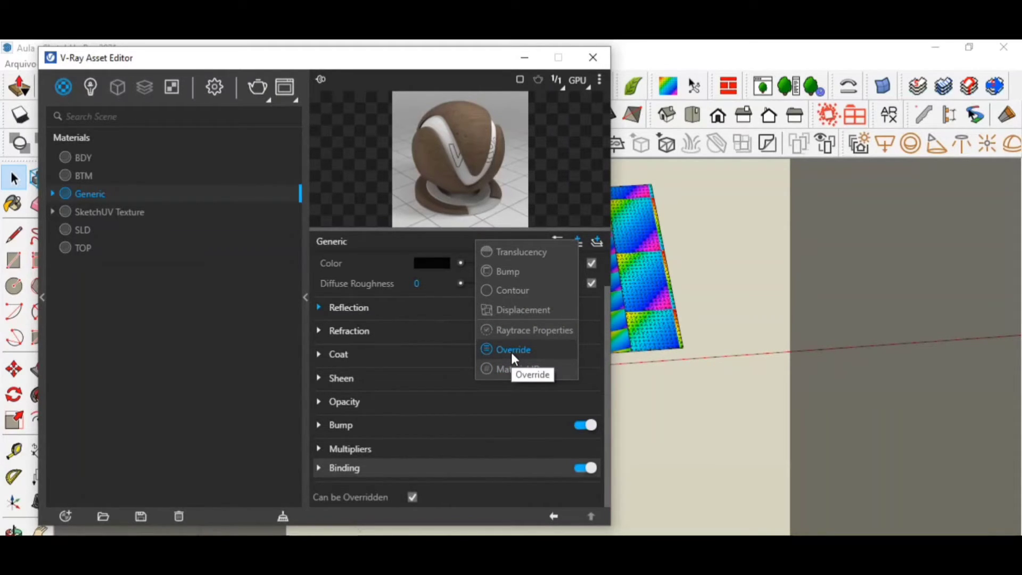
click(213, 88)
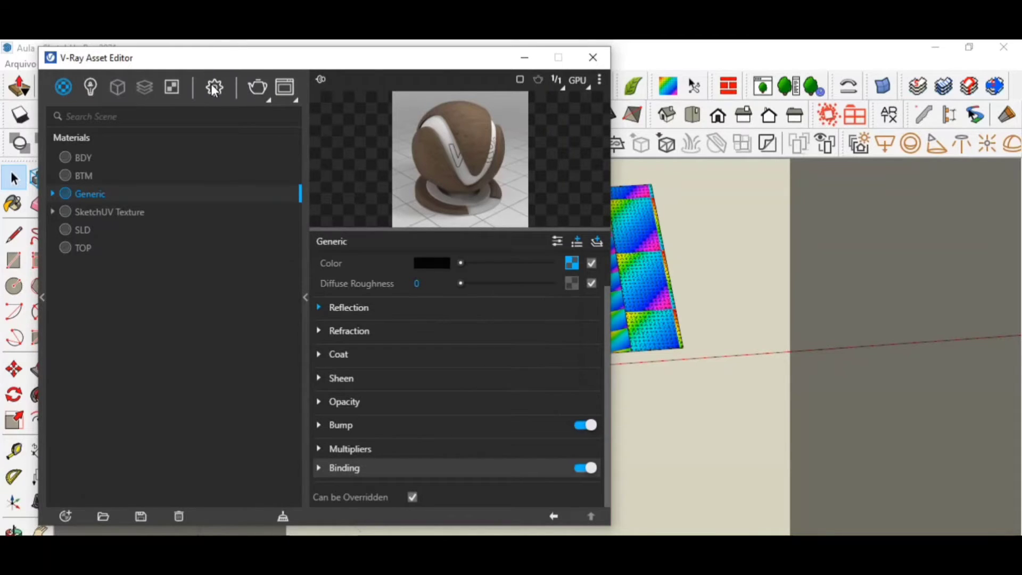
click(213, 88)
click(64, 85)
View the parameters of the BDY and SketchUV Texture materials and return to the Generic material
click(84, 159)
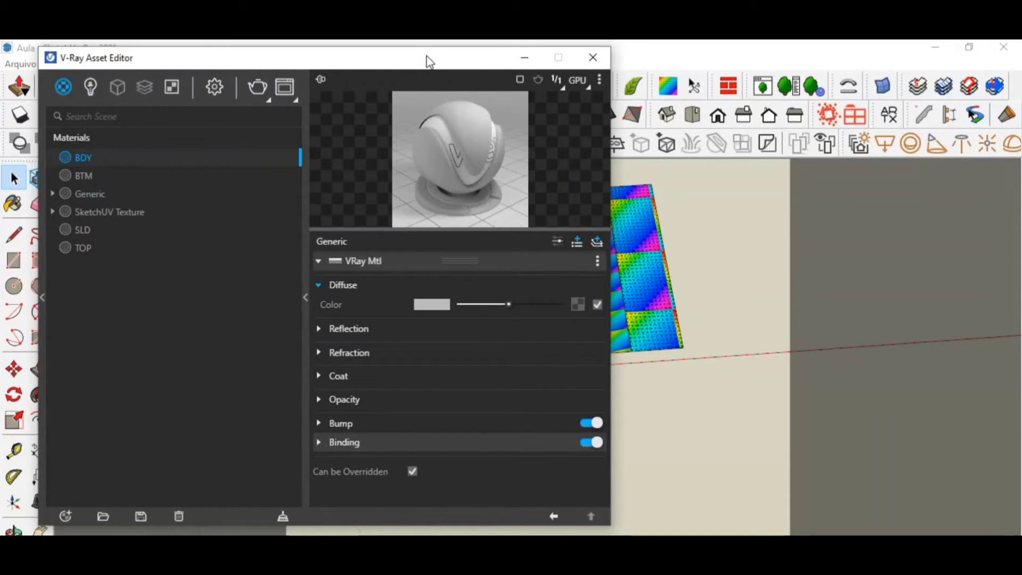
drag(425, 57, 454, 57)
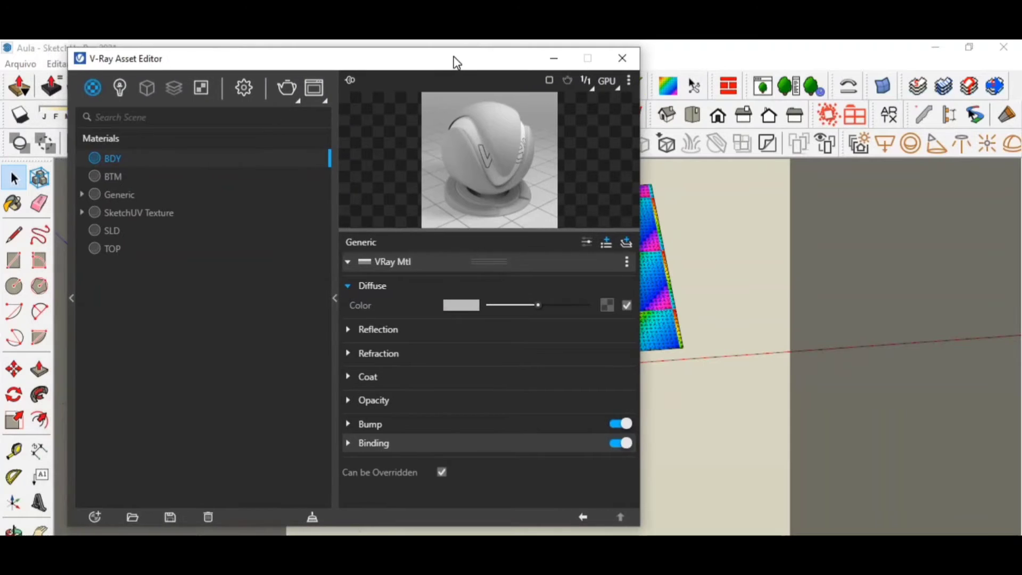
click(147, 212)
click(128, 194)
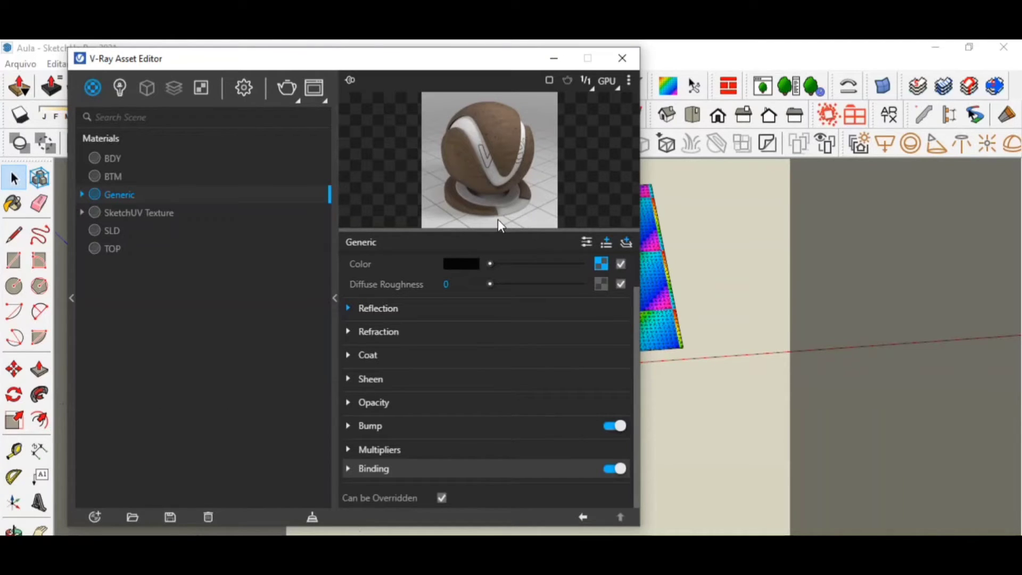
Reposition the V-Ray Asset Editor, expand its material library and show the Architect x category
drag(234, 62, 454, 58)
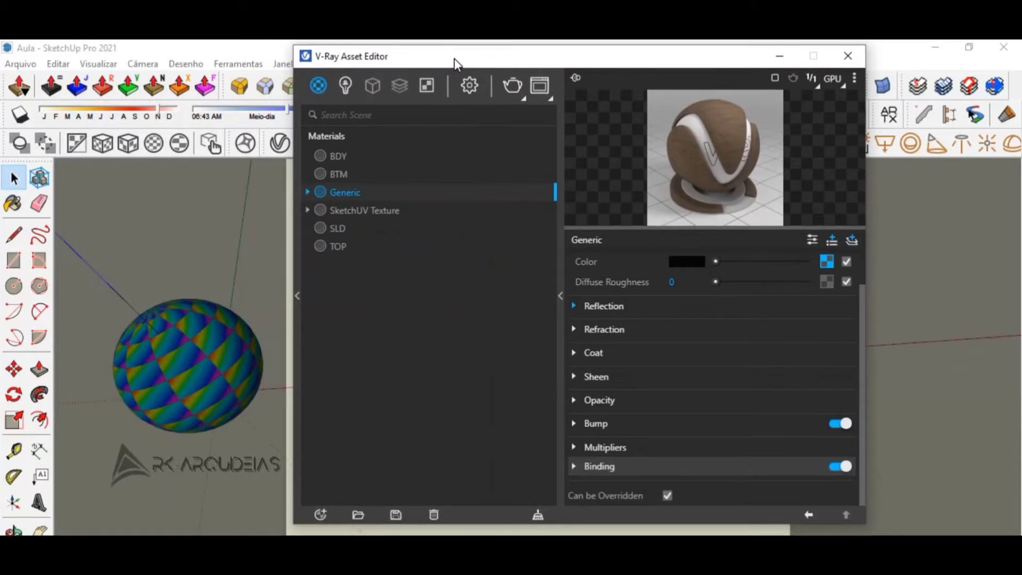
click(296, 320)
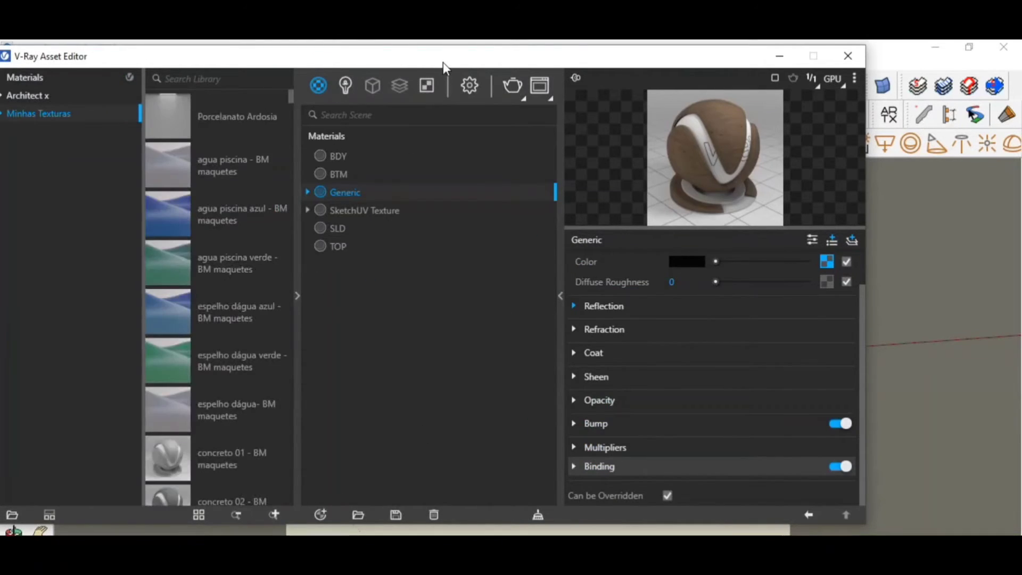
drag(442, 62, 479, 64)
click(74, 97)
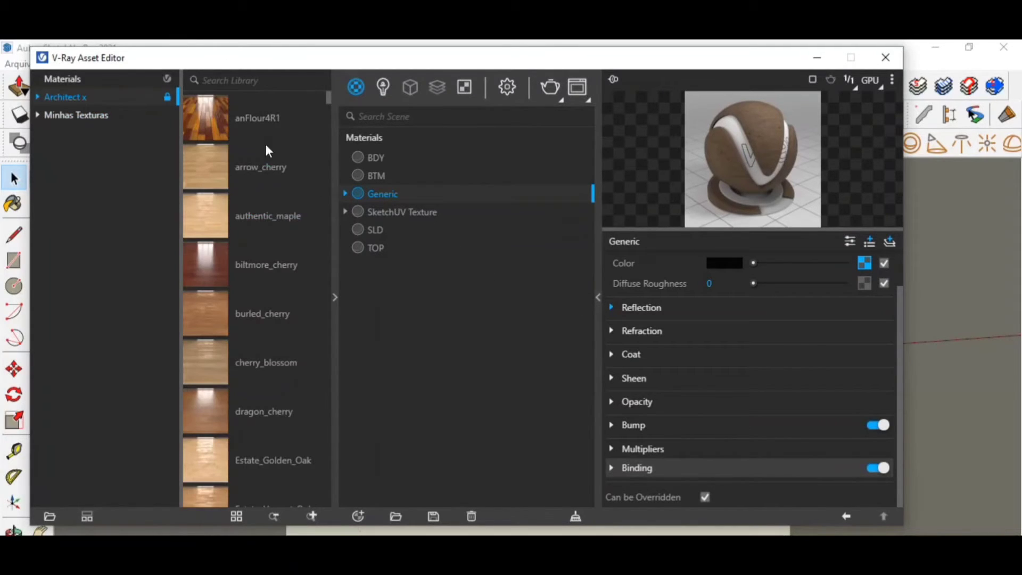
Examine the dialogs for importing and saving V-Ray material files (.vrmat), cancelling each one
click(397, 517)
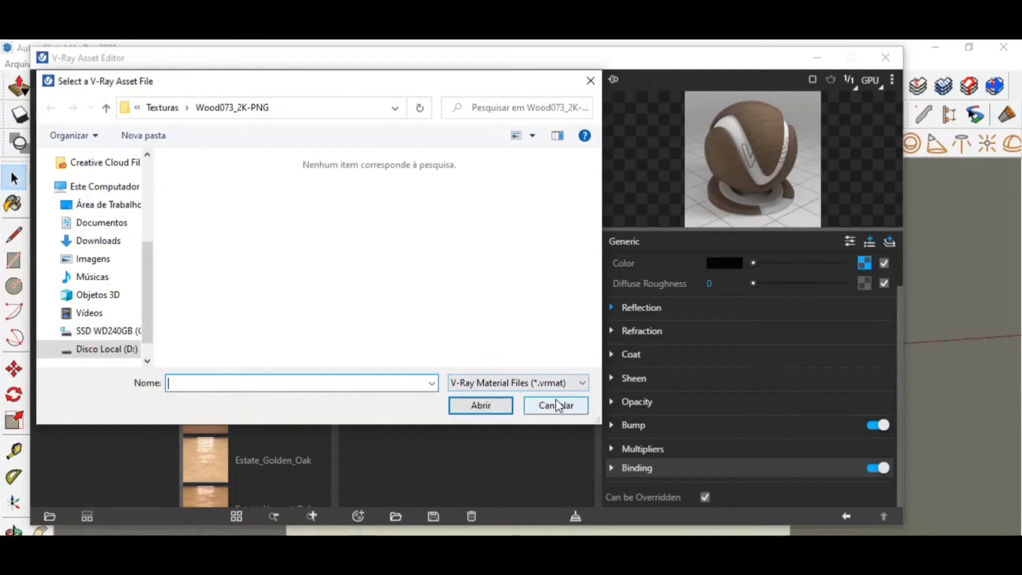
click(556, 400)
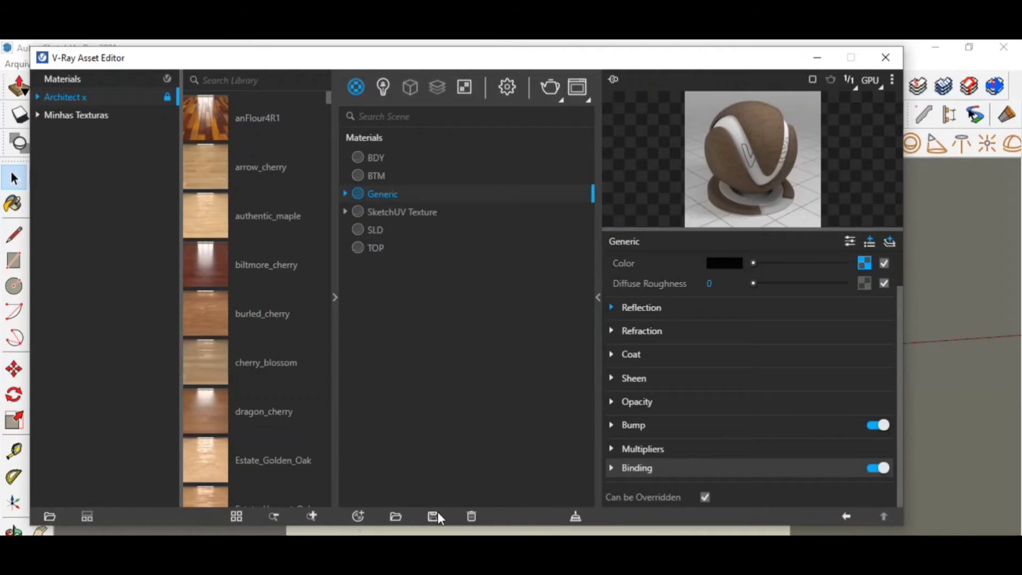
click(437, 514)
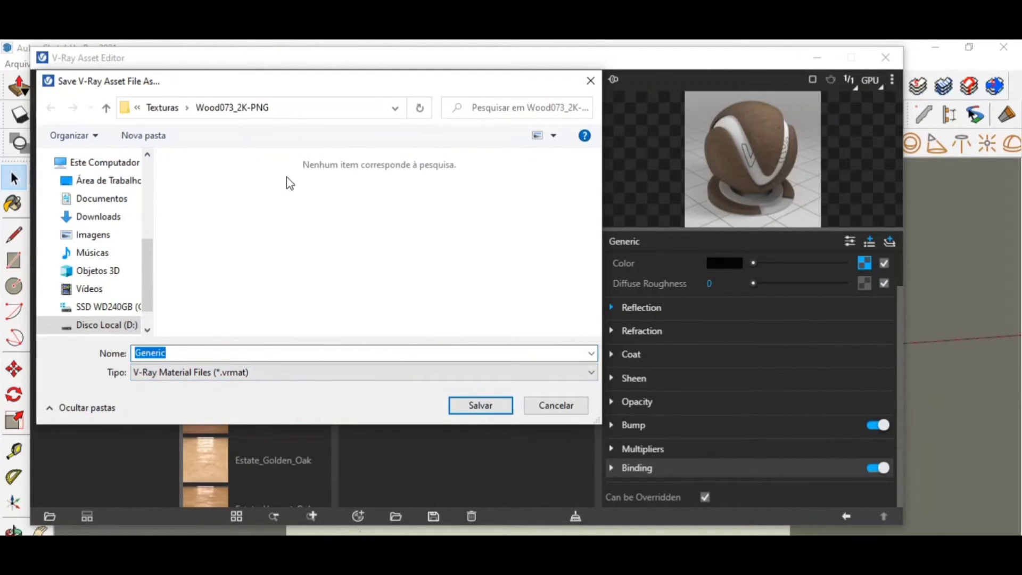
click(555, 406)
click(396, 515)
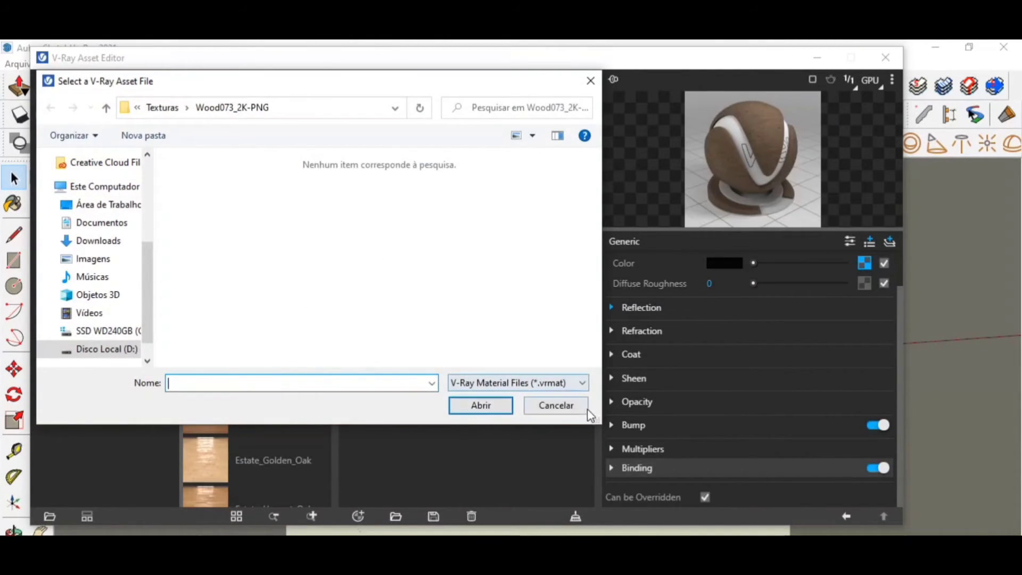
click(564, 408)
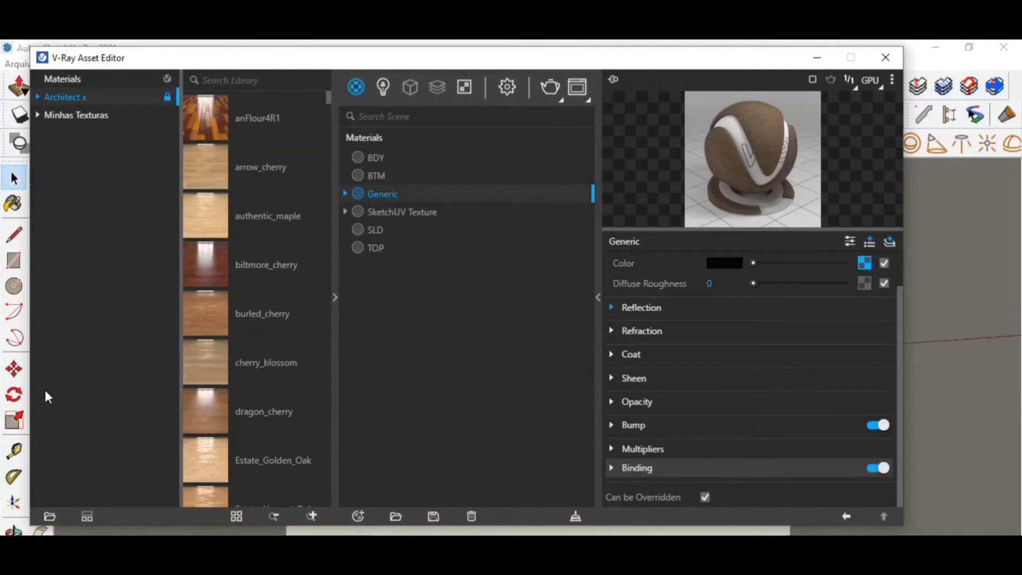
Browse the wood and flooring materials in the Architect x library and collapse the library
scroll(222, 377, down, 6)
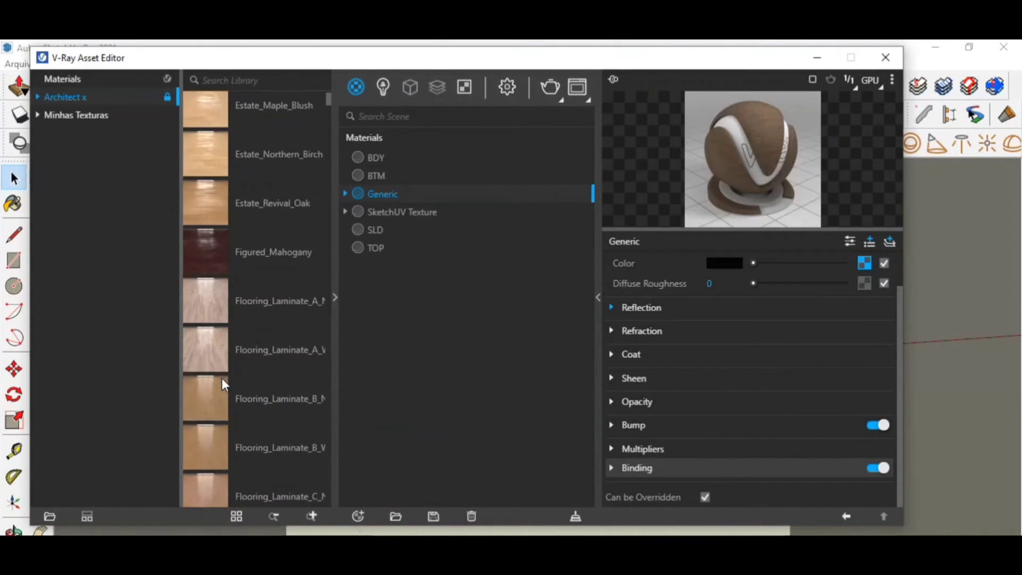
scroll(221, 378, up, 3)
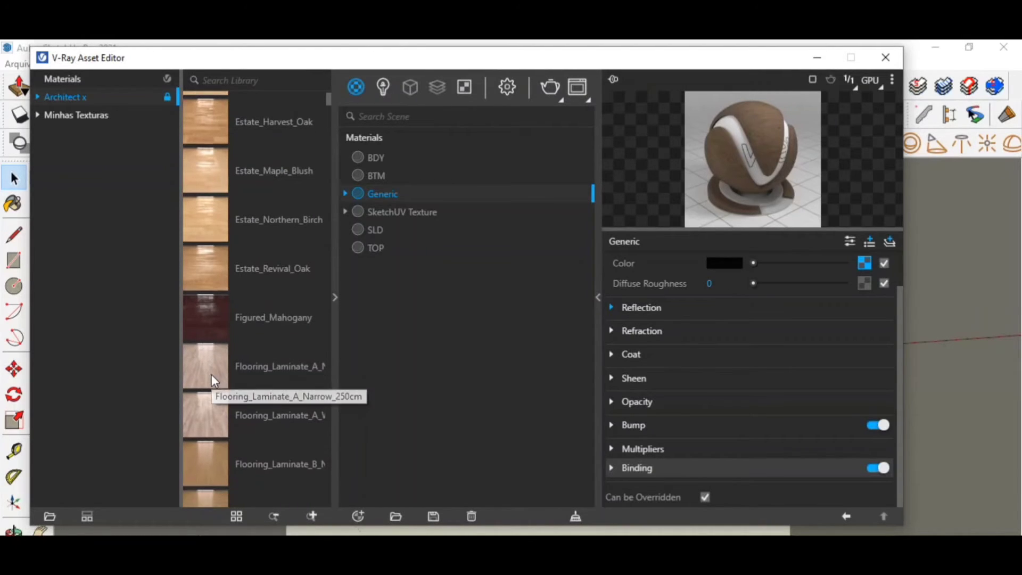
scroll(212, 376, down, 5)
scroll(213, 379, down, 4)
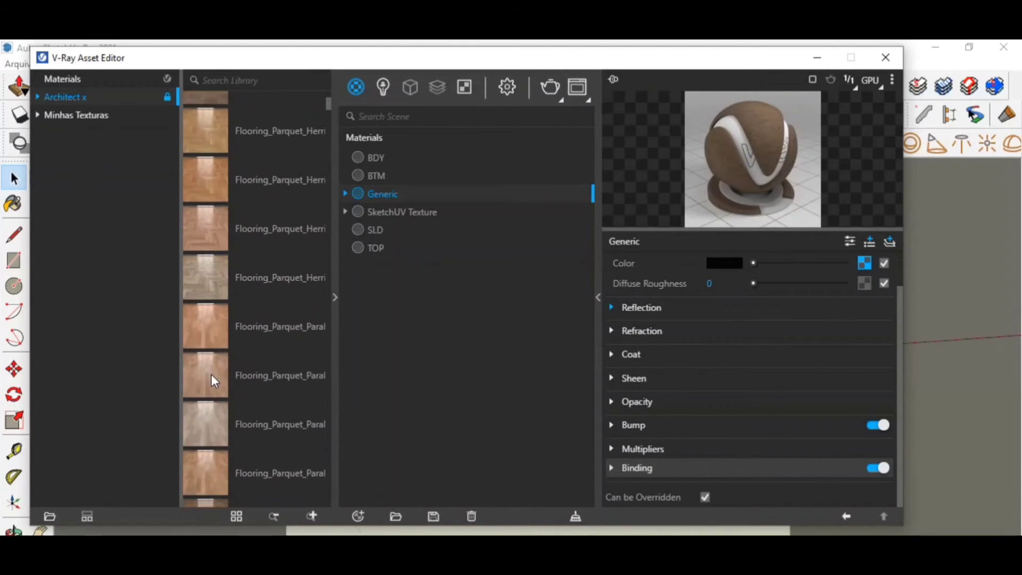
scroll(212, 378, down, 4)
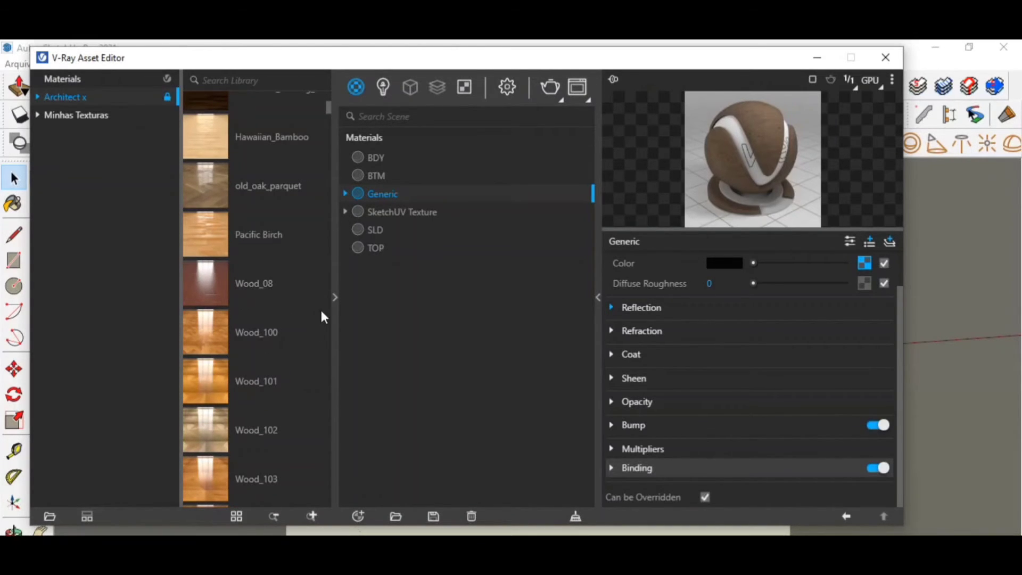
scroll(326, 306, down, 5)
click(334, 297)
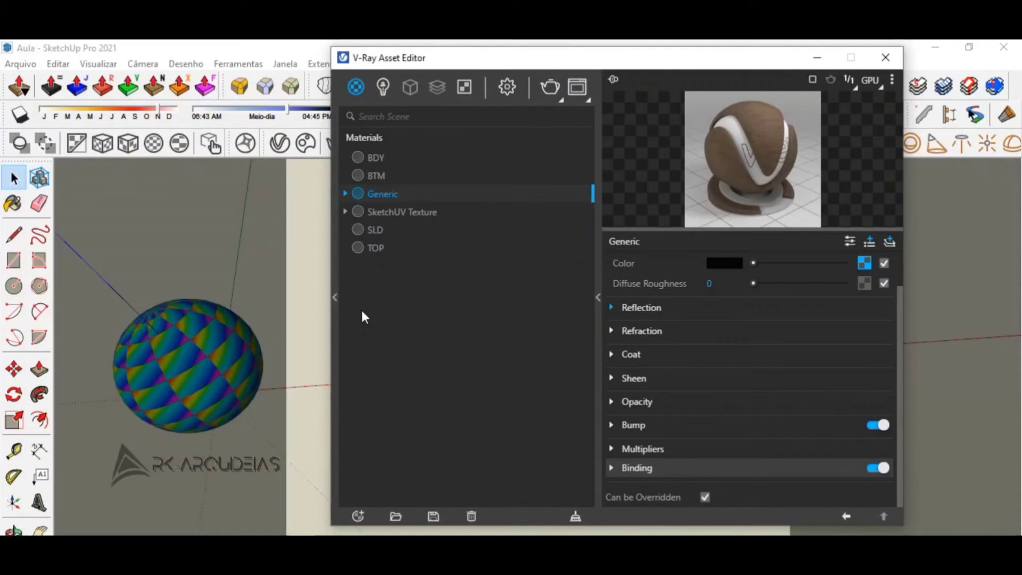
Cancel deleting the Generic material and purge all unused materials from the scene instead
click(472, 516)
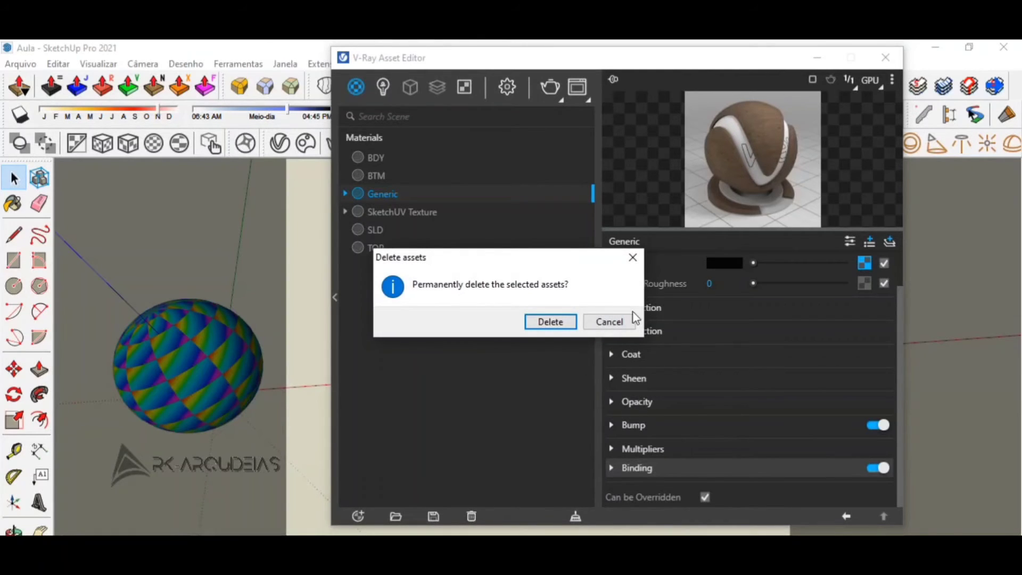
click(609, 322)
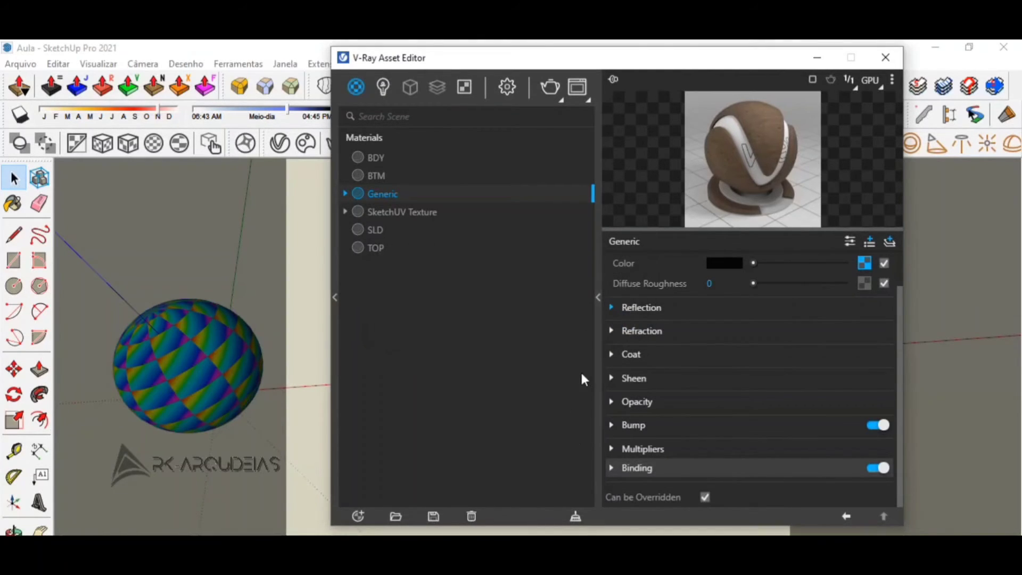
click(576, 516)
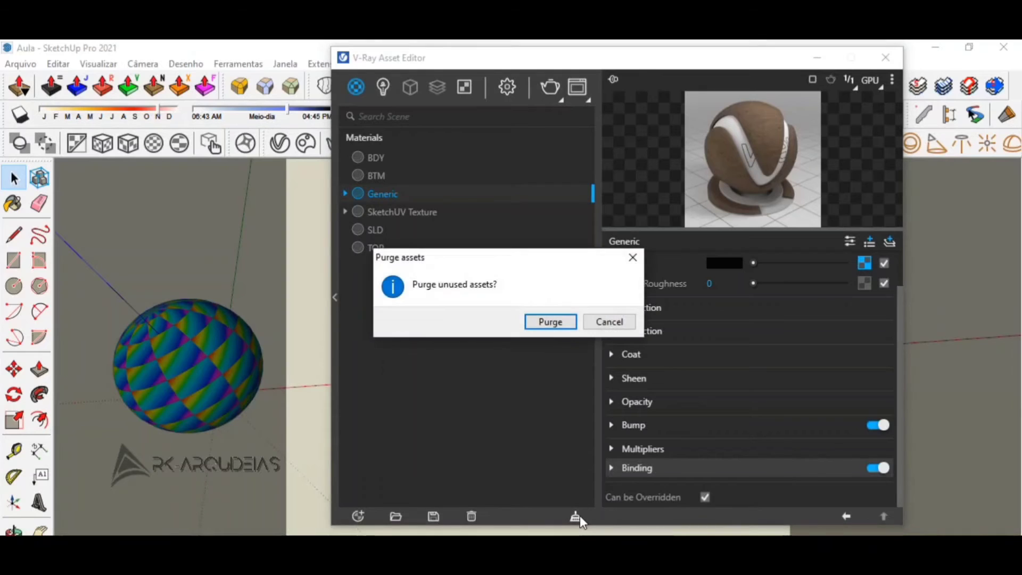
click(564, 329)
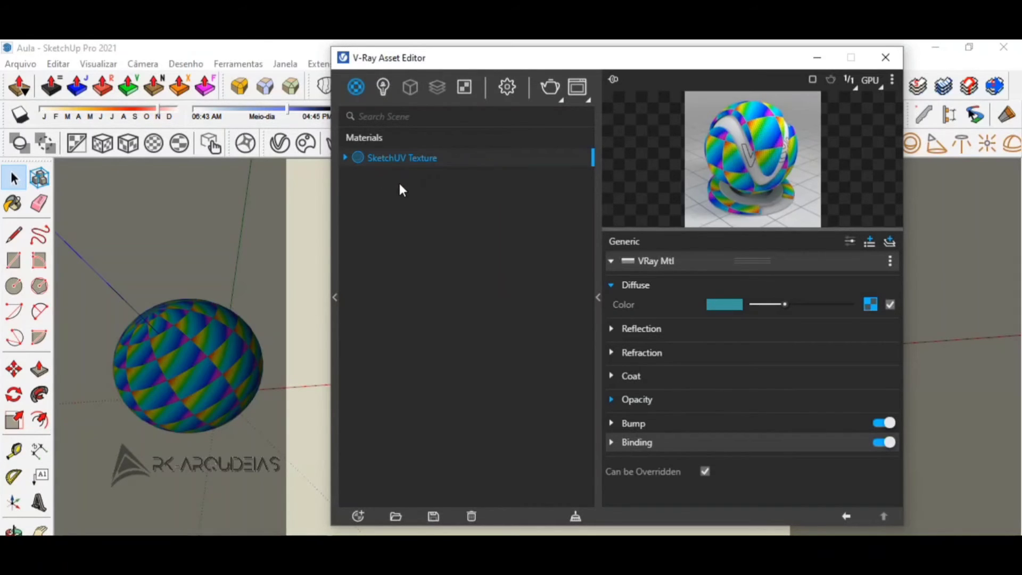
Create a Blend material and add a coat layer to it
click(361, 512)
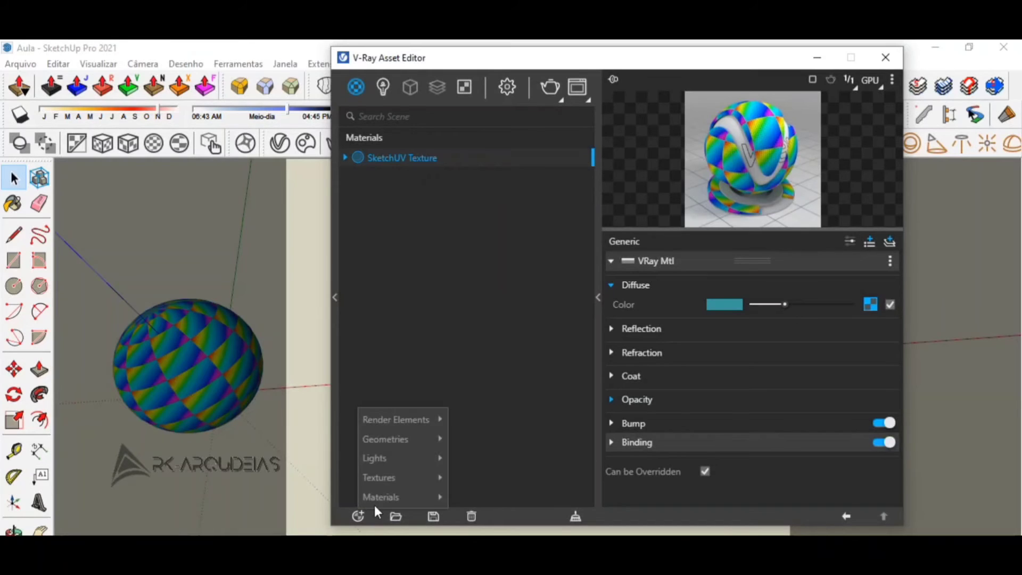
mouse_move(422, 495)
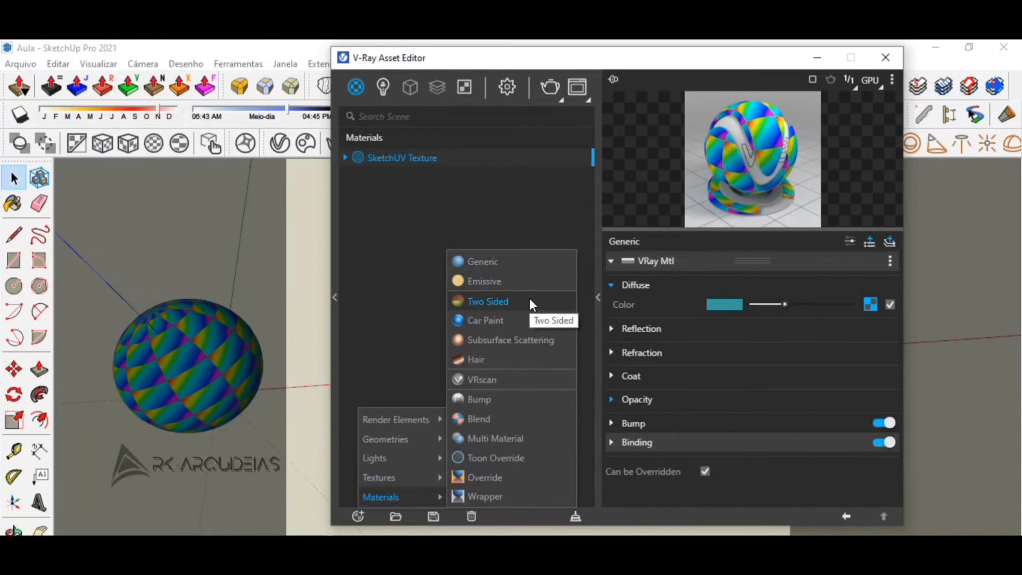
click(513, 415)
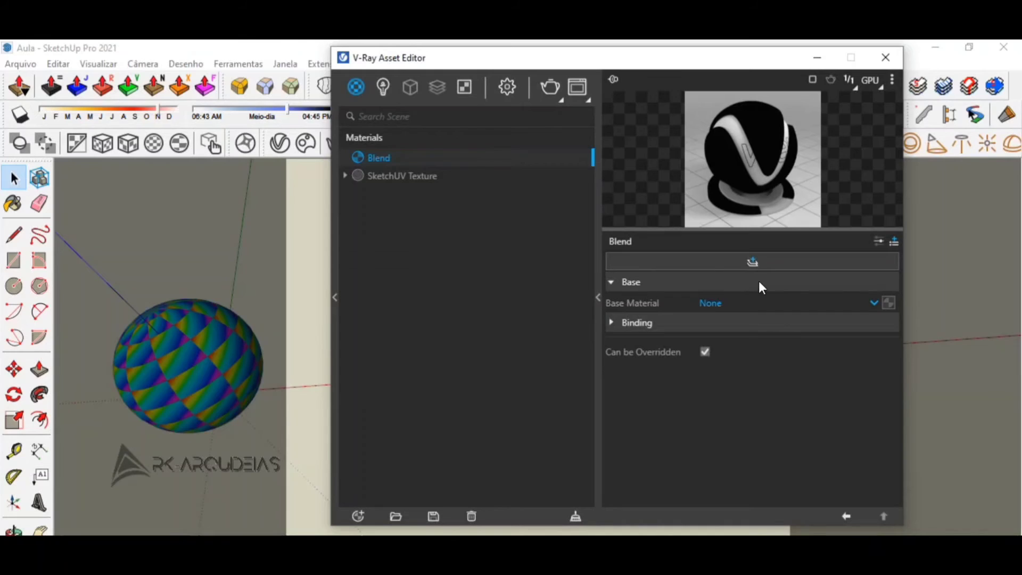
click(777, 260)
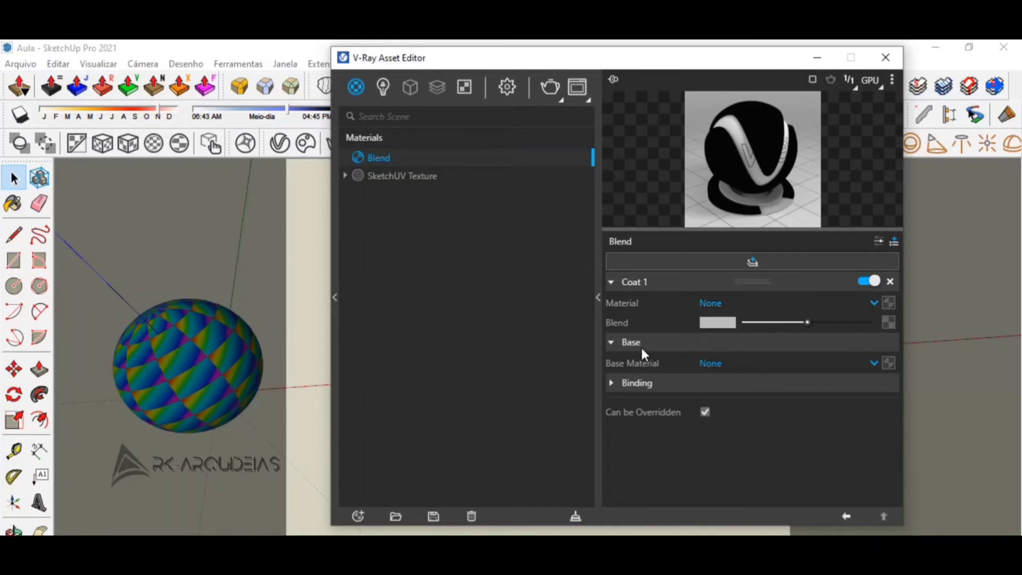
Purge the unused Blend material from the scene and reposition the V-Ray Asset Editor
click(575, 516)
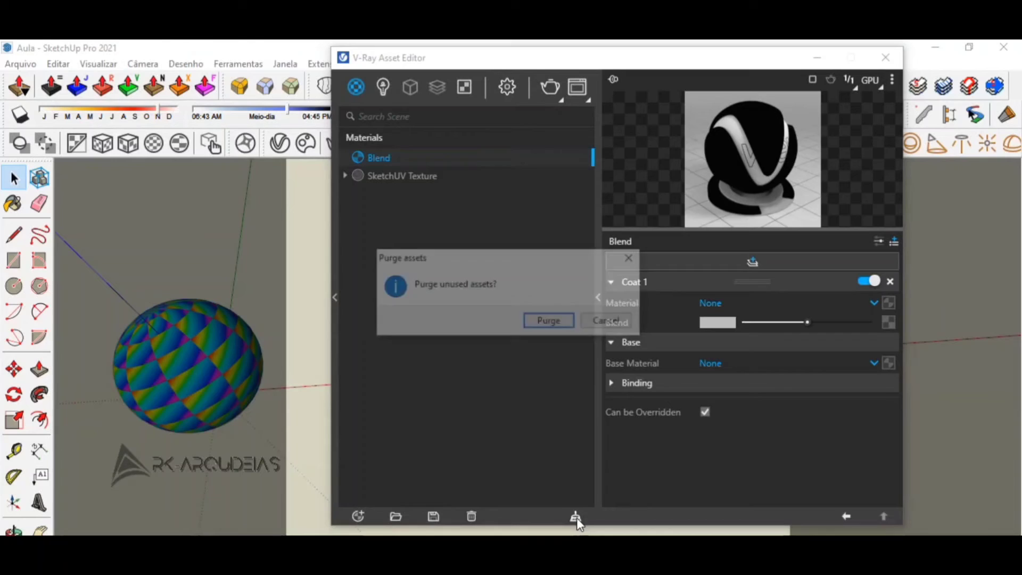
click(571, 326)
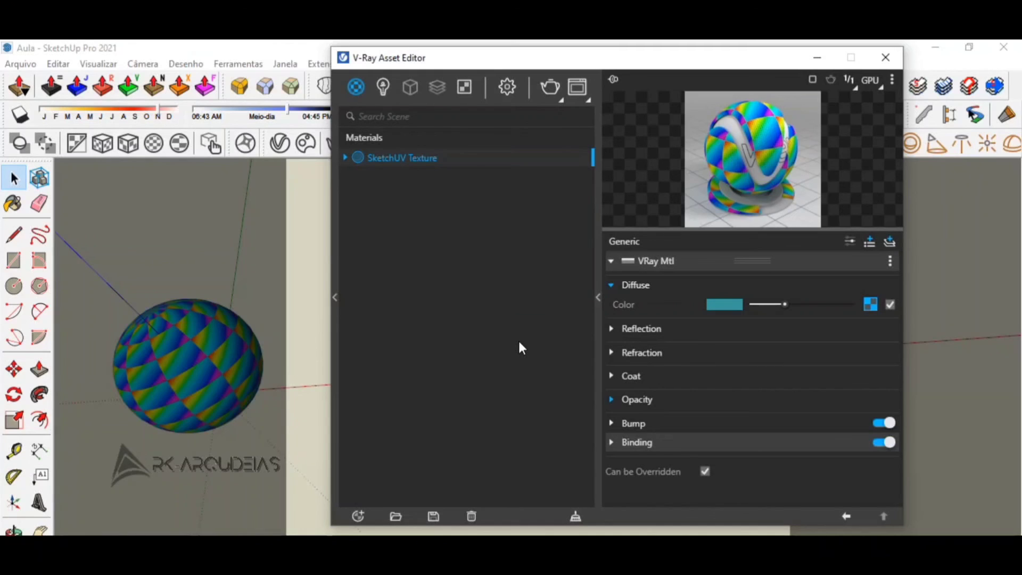
drag(522, 64, 483, 69)
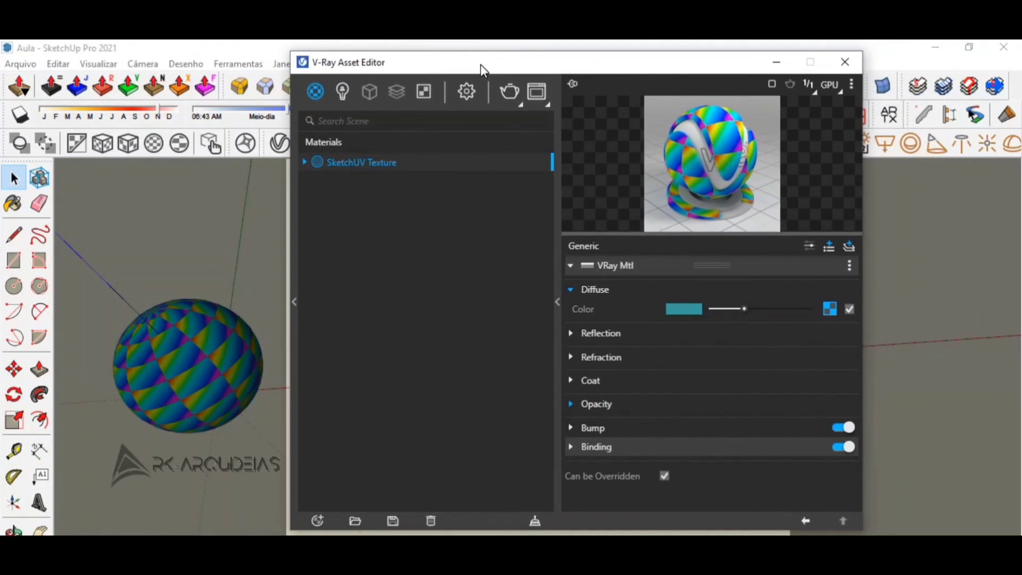